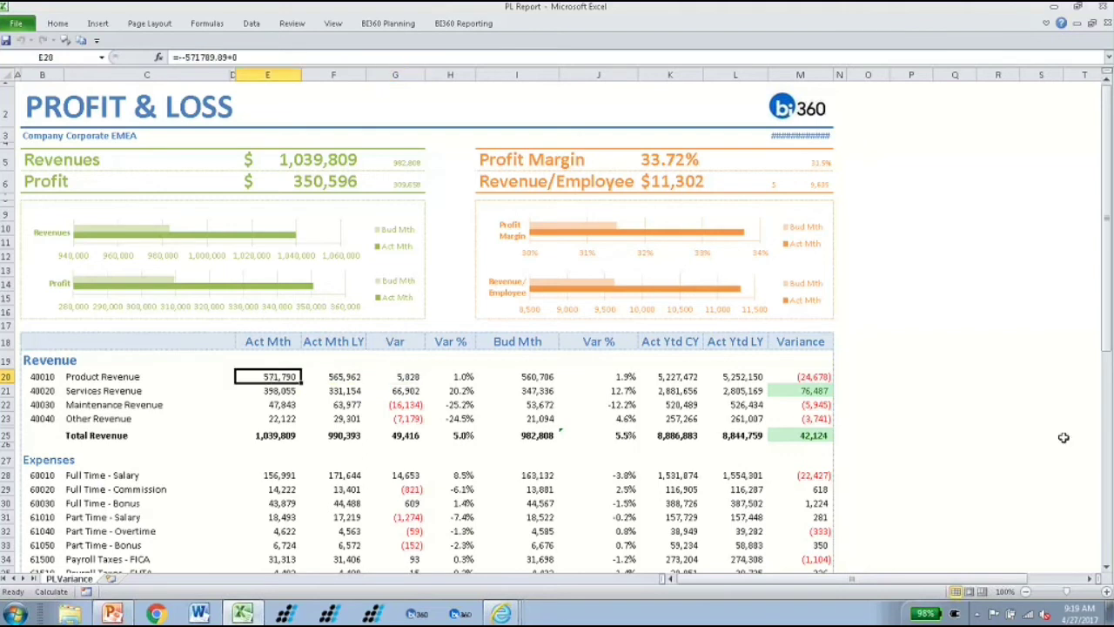
# Set the Act Mth amounts to 600000 for Product Revenue, 650000 for Services Revenue and 4545 for Maintenance Revenue
pyautogui.write('600000')
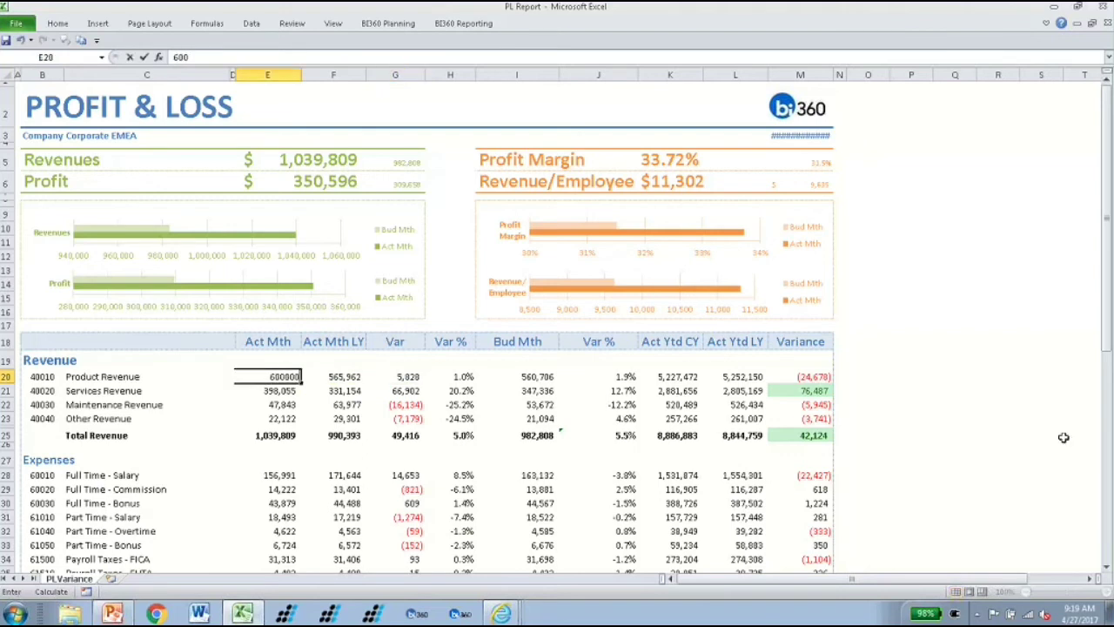
pyautogui.press('Return')
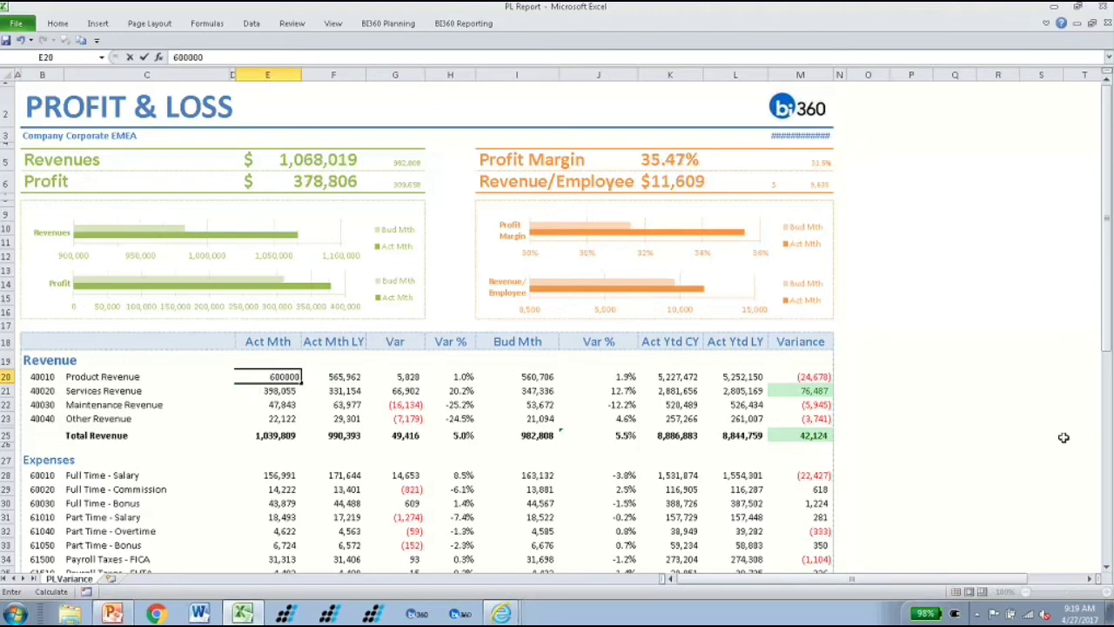
pyautogui.write('4')
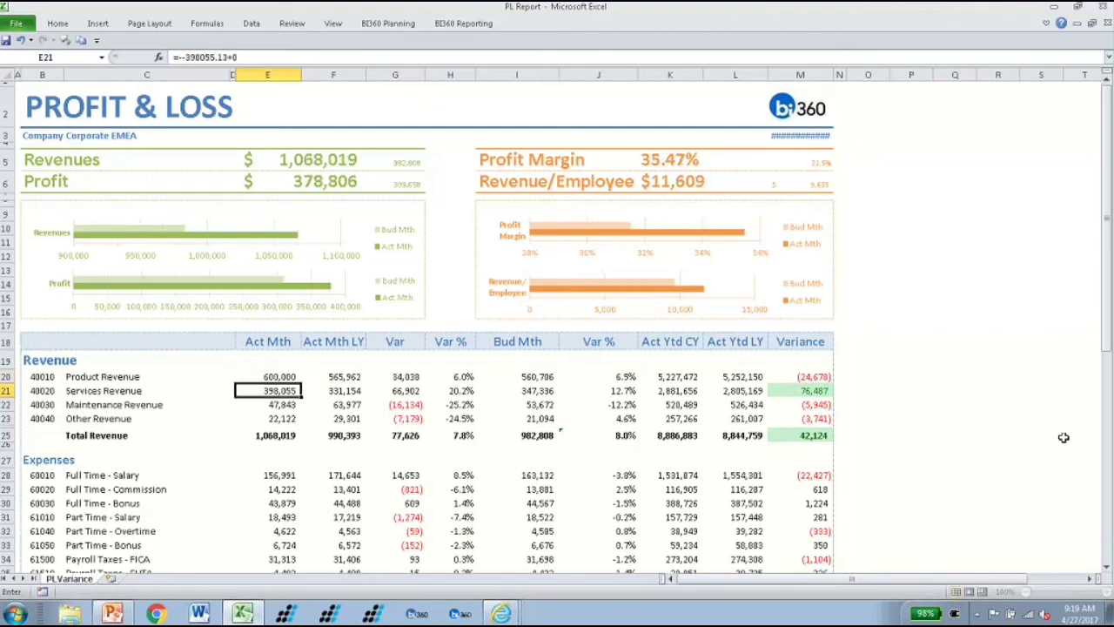
pyautogui.write('650000')
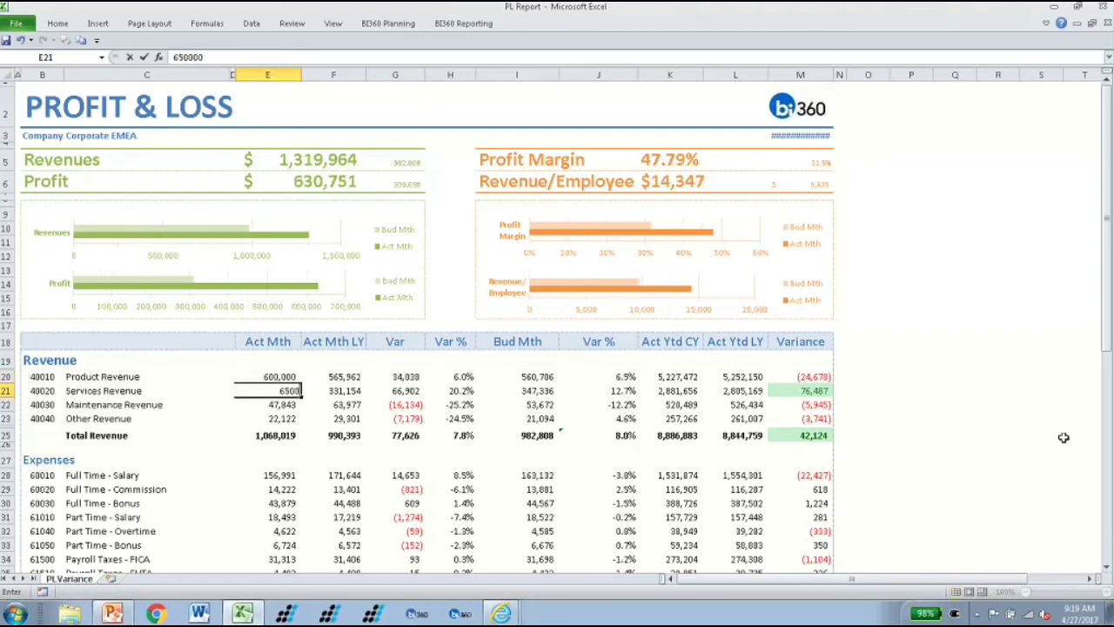
pyautogui.press('Return')
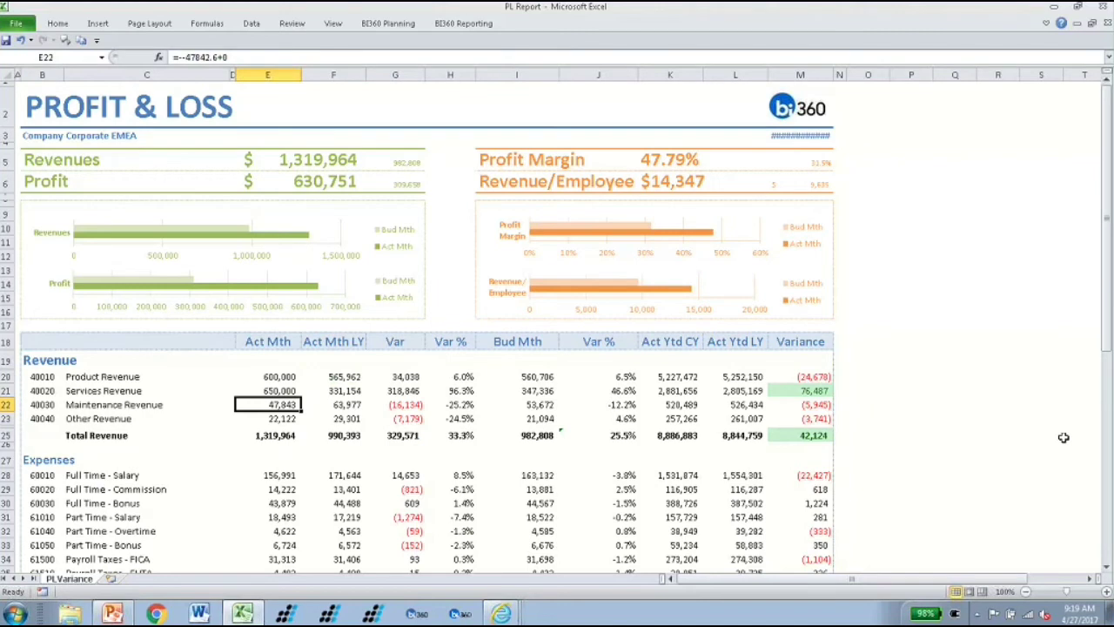
pyautogui.write('4545')
pyautogui.press('Return')
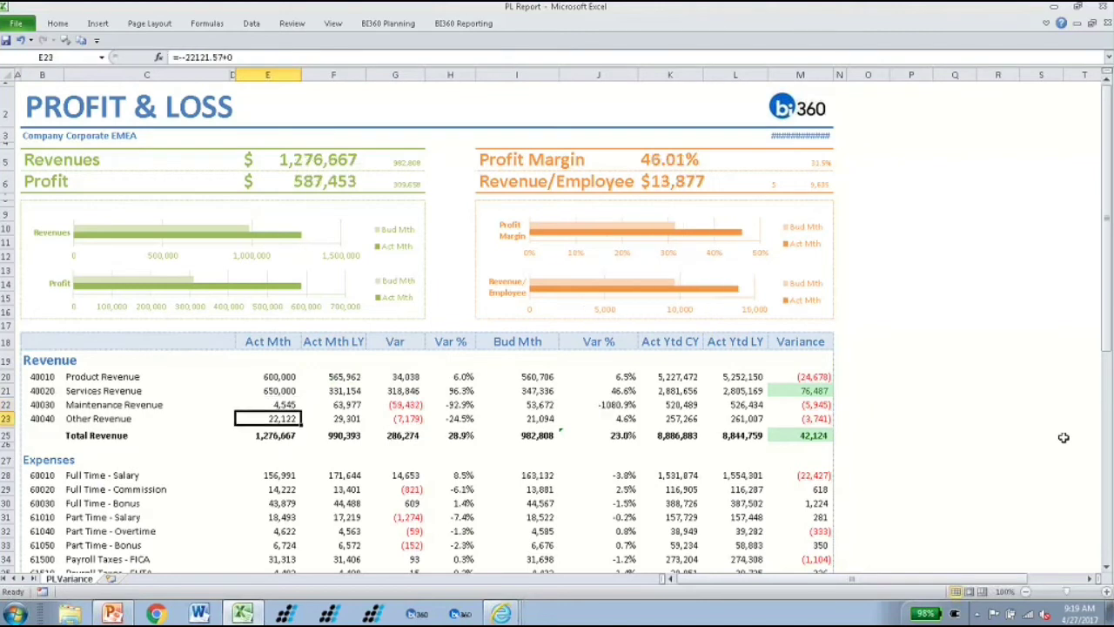
# Look over the expense rows of the profit and loss report and preview how the sheet prints
pyautogui.scroll(-6, 1036, 427)
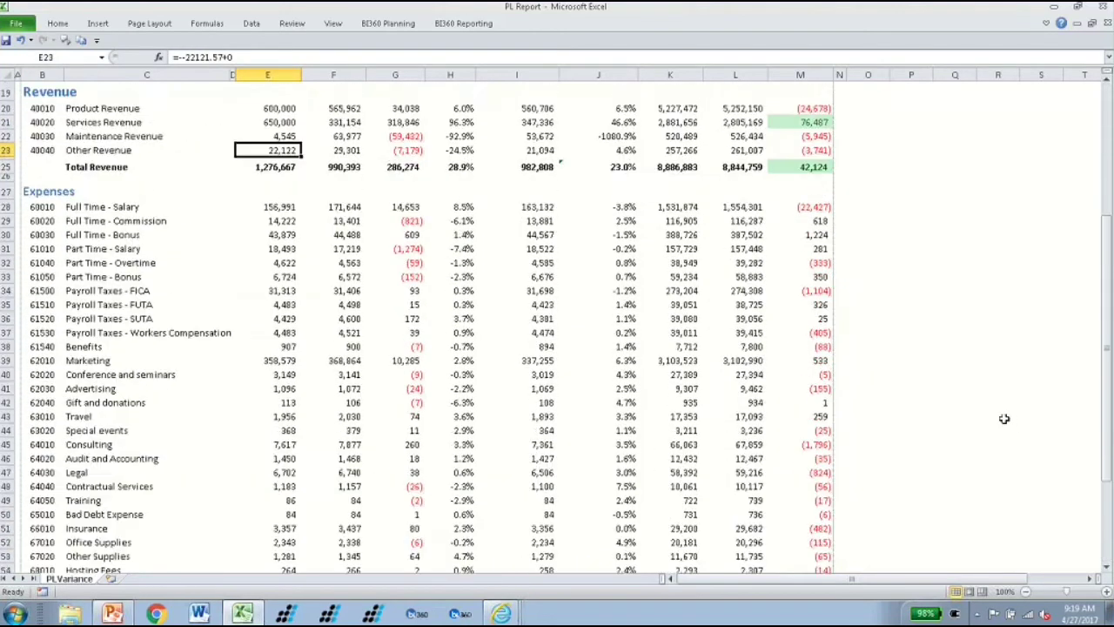
pyautogui.scroll(6, 1003, 418)
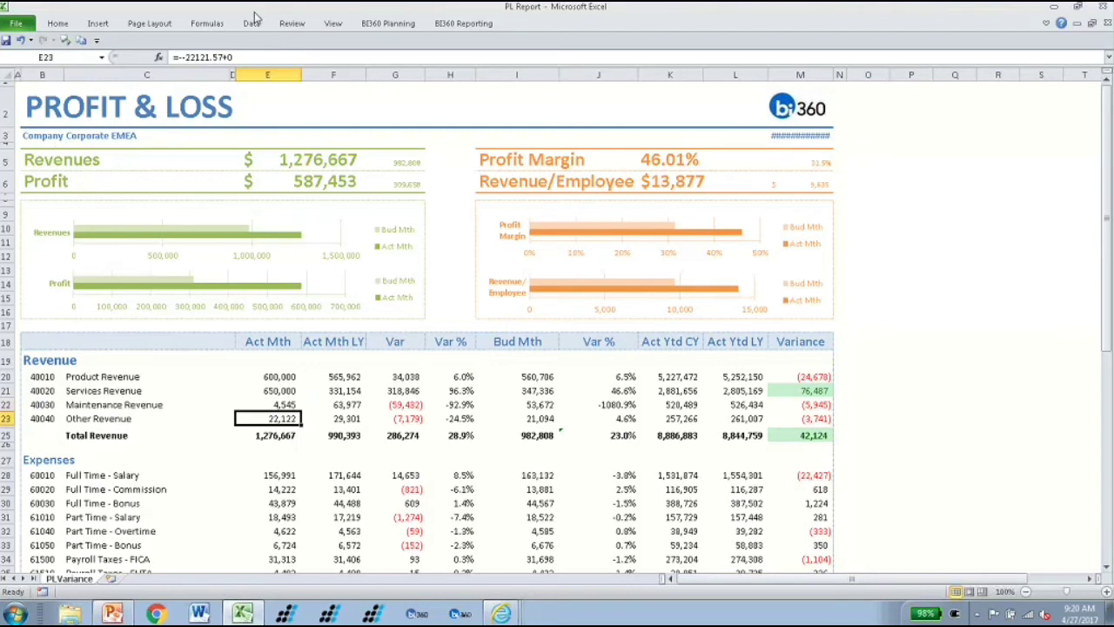
pyautogui.click(58, 24)
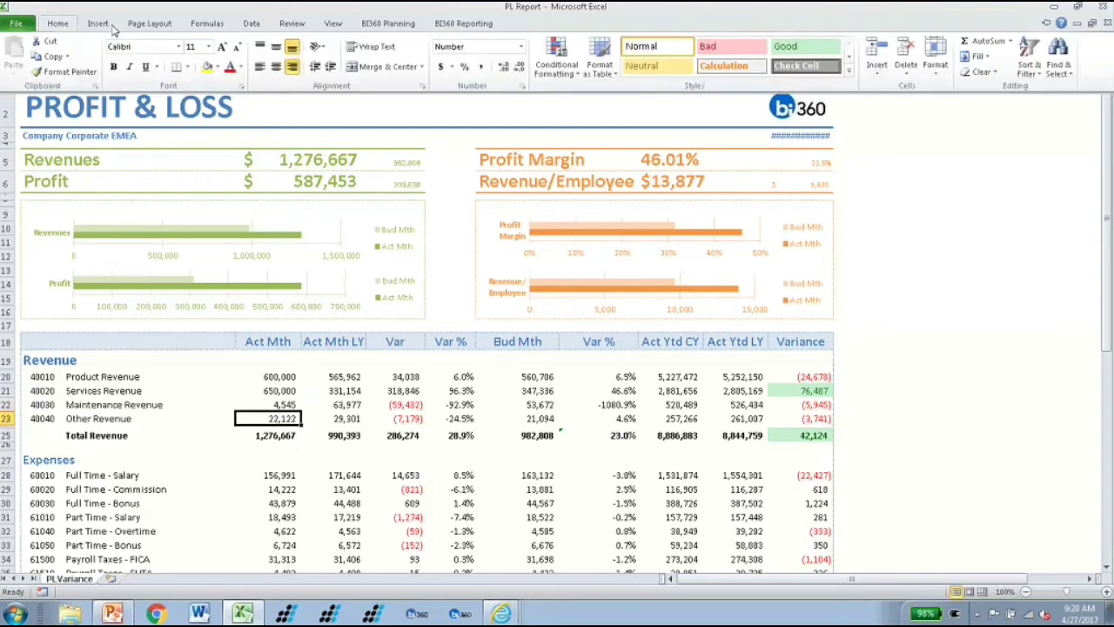
pyautogui.click(21, 24)
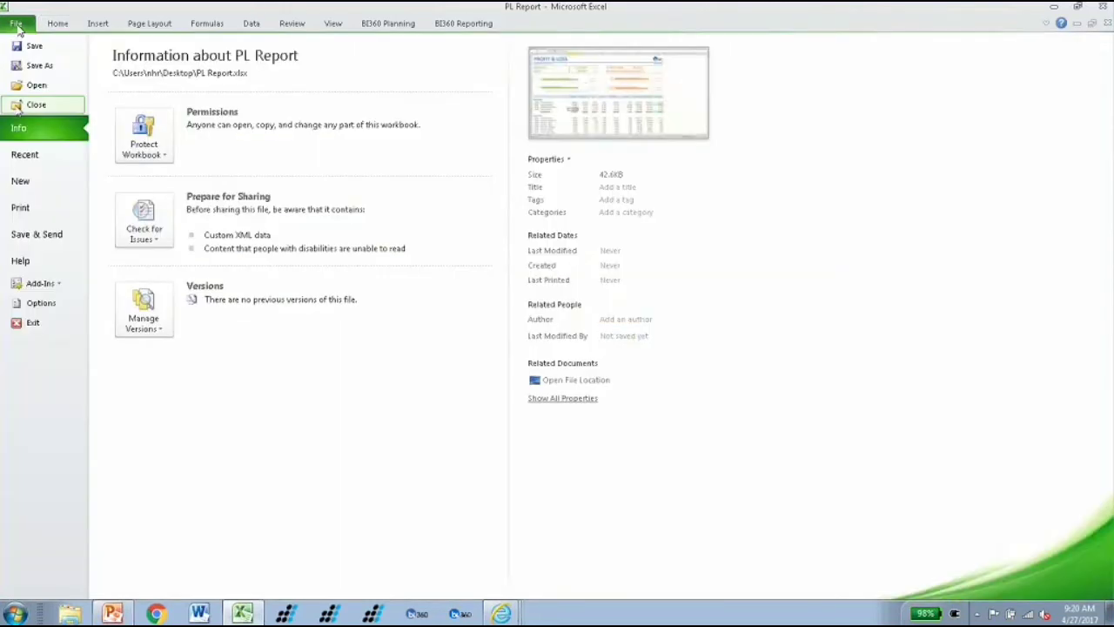
pyautogui.click(21, 208)
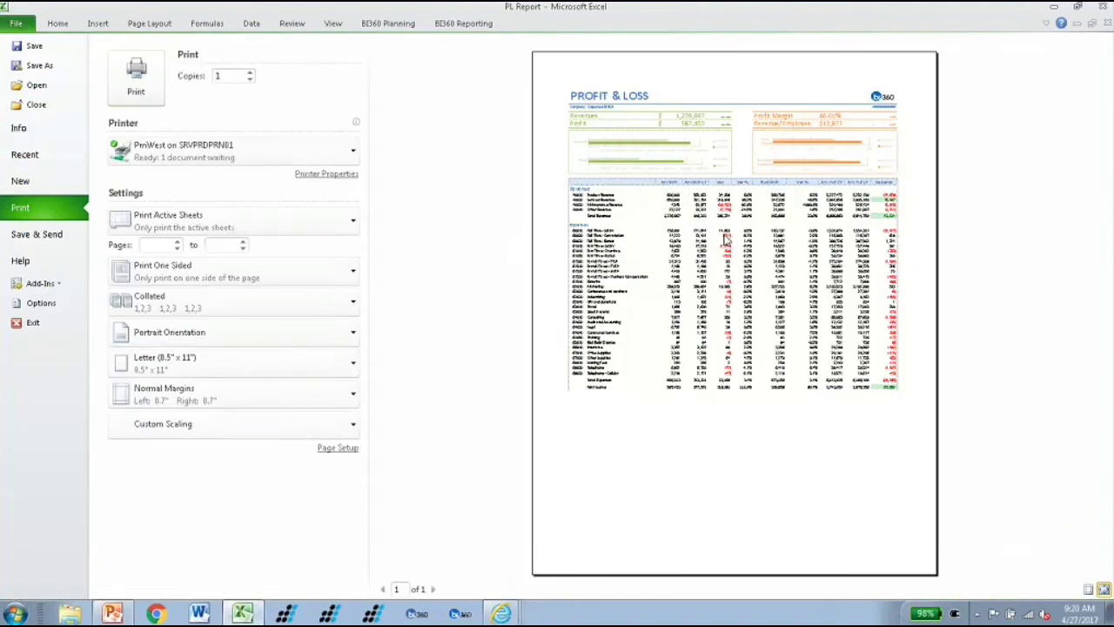
pyautogui.click(59, 24)
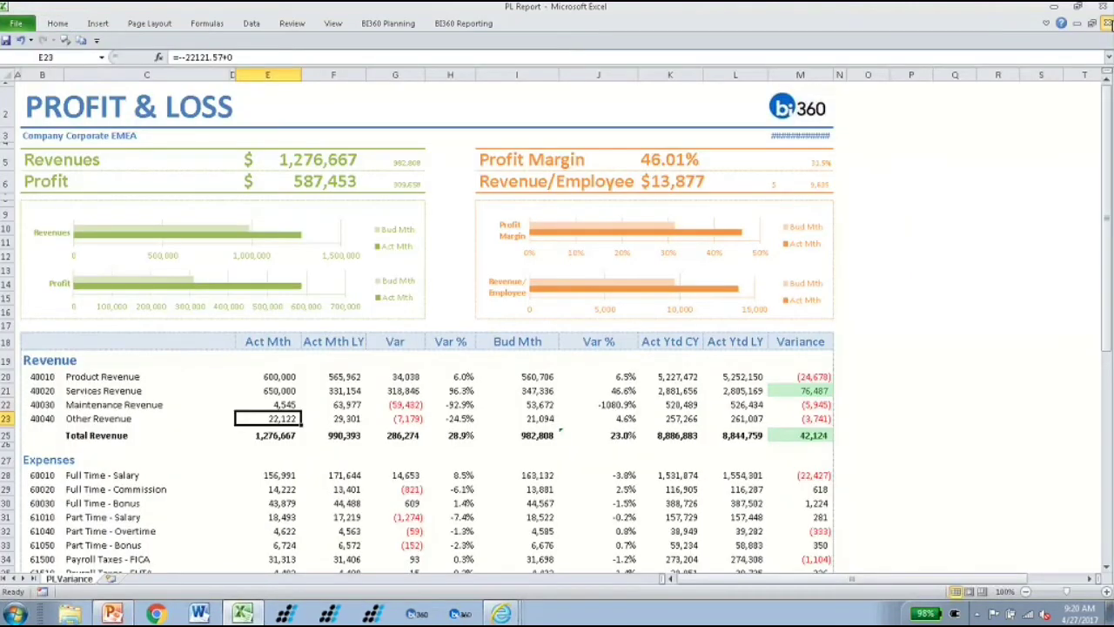
# Close the PL Report workbook without saving it and switch to the BI360 web portal
pyautogui.click(1105, 23)
pyautogui.press('n')
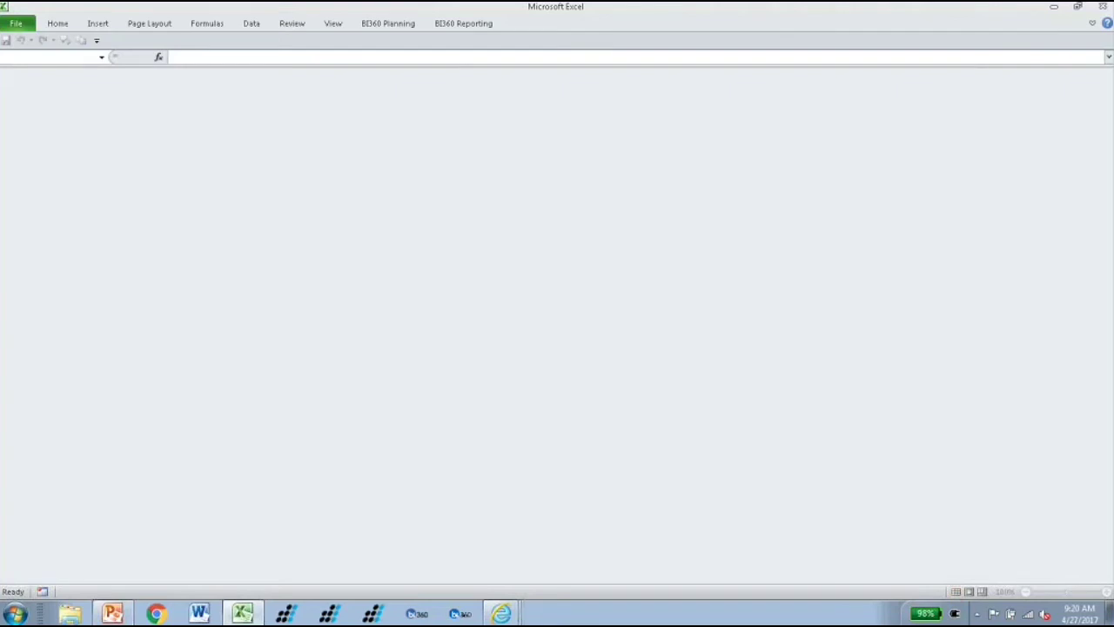
pyautogui.click(1054, 7)
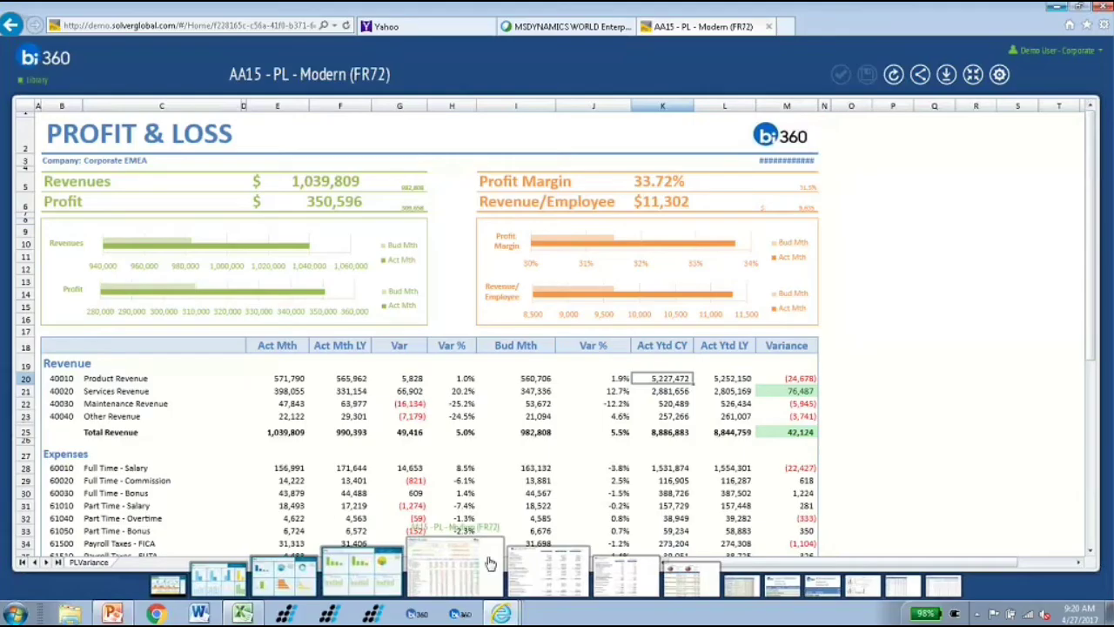
# Review the revenue and expense rows of the AA15 - PL - Modern (FR72) report
pyautogui.click(453, 566)
pyautogui.scroll(-3, 236, 478)
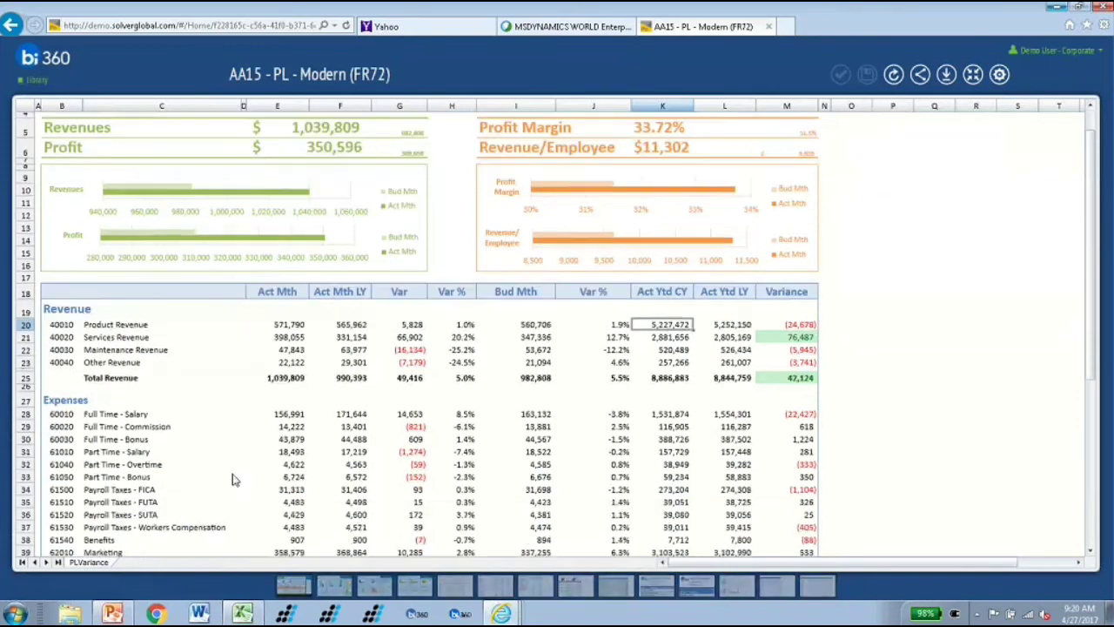
pyautogui.scroll(-3, 155, 493)
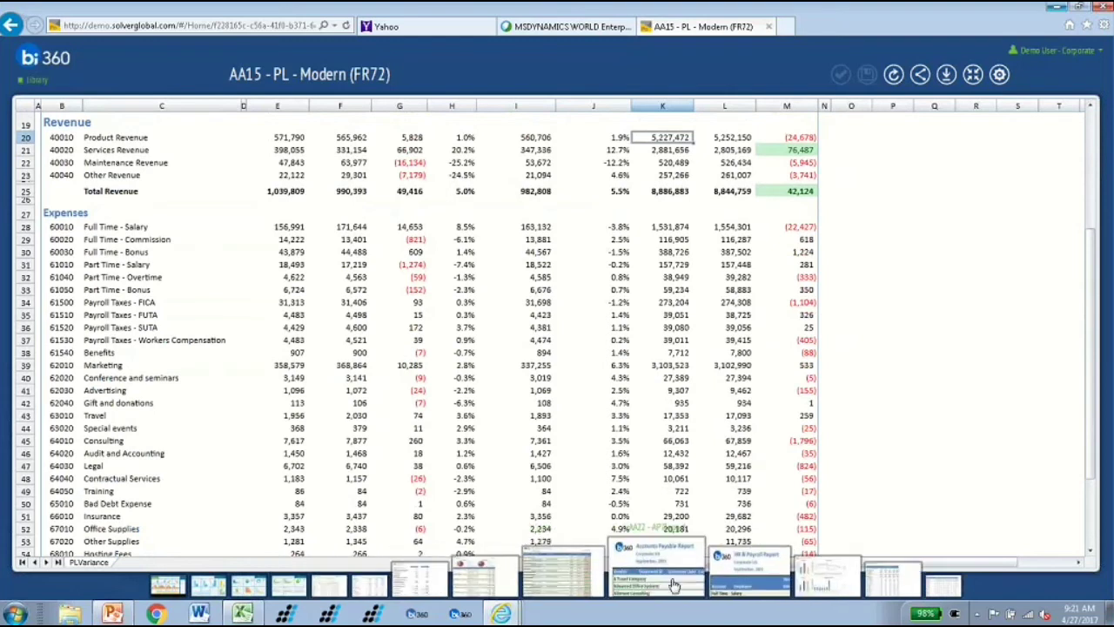
# Open the AA22 - AP Report and expand the document details for A Travel Company and Allenson Consulting
pyautogui.click(674, 584)
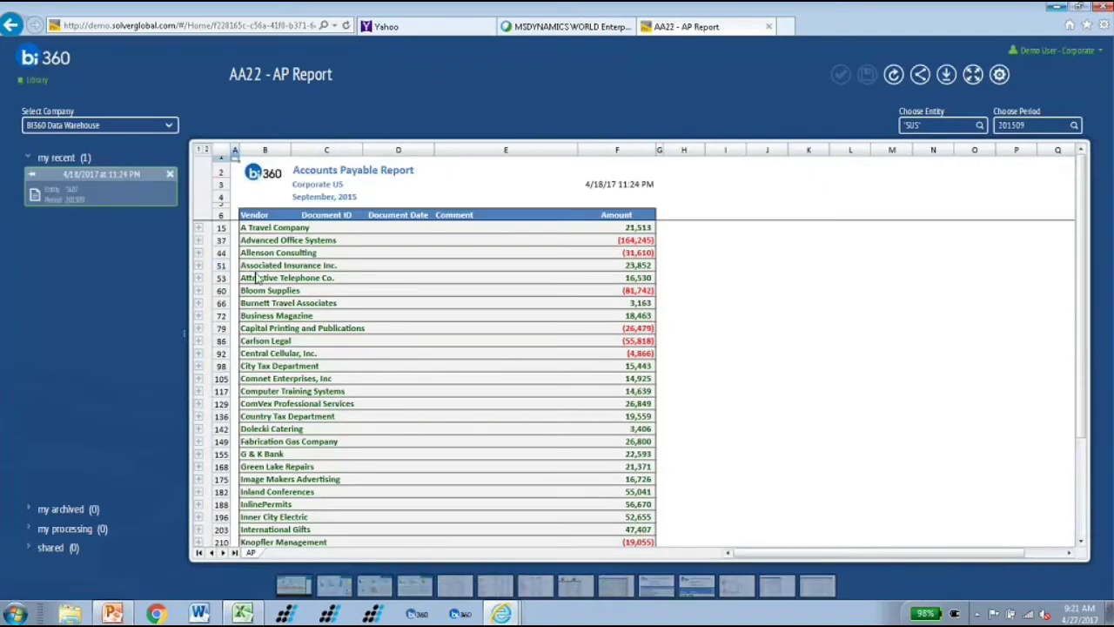
pyautogui.click(198, 228)
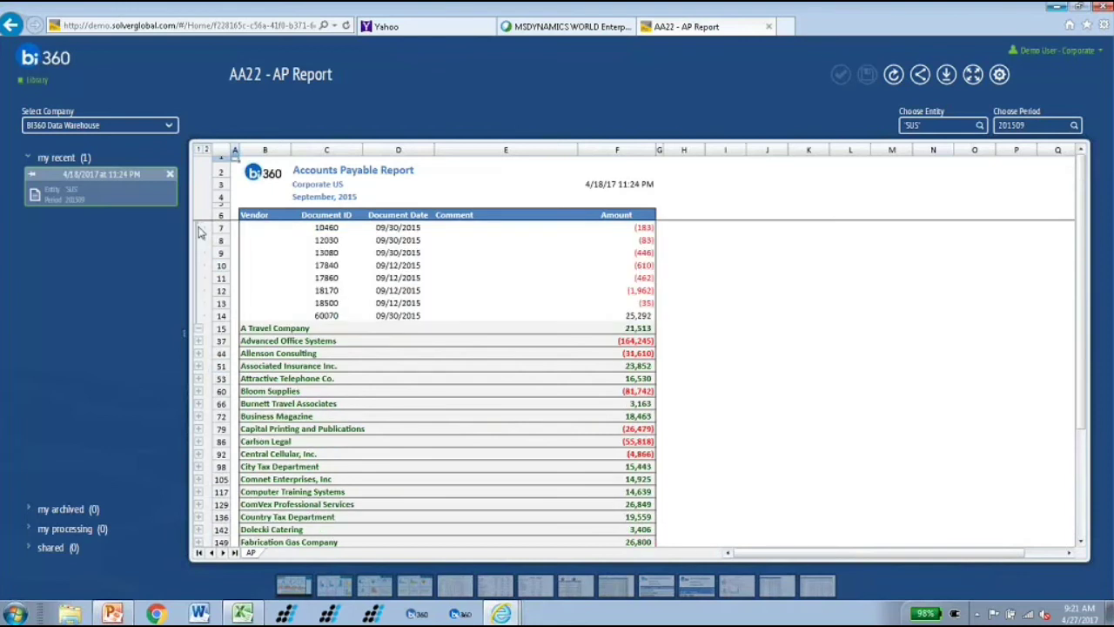
pyautogui.click(199, 353)
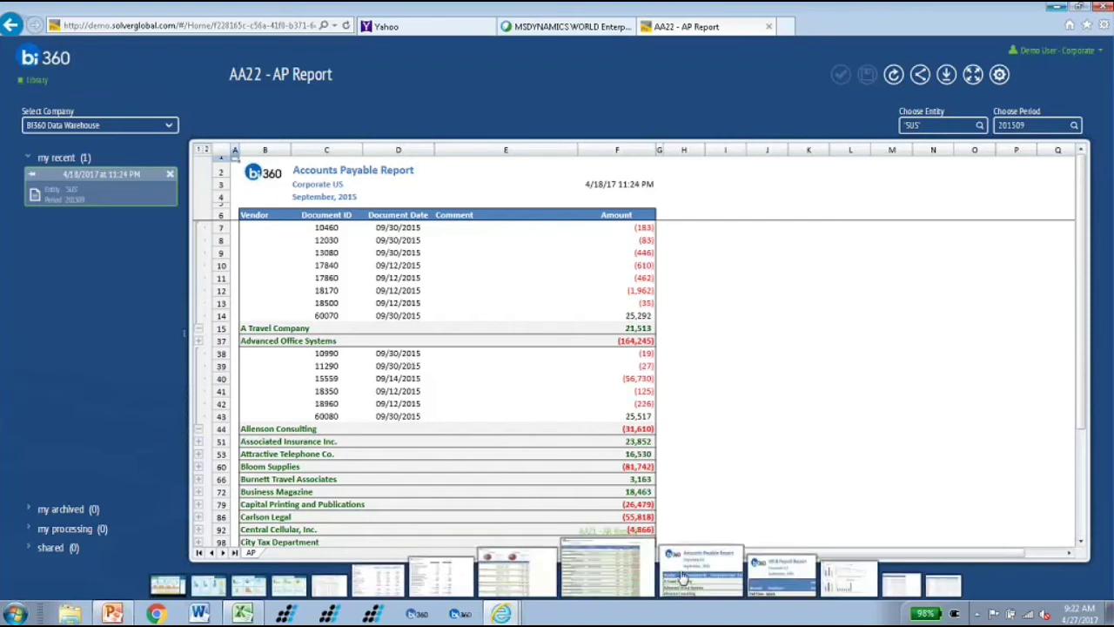
# Open the AA25 - Web Site Analytics report and view its Top Referrals sheet
pyautogui.click(757, 582)
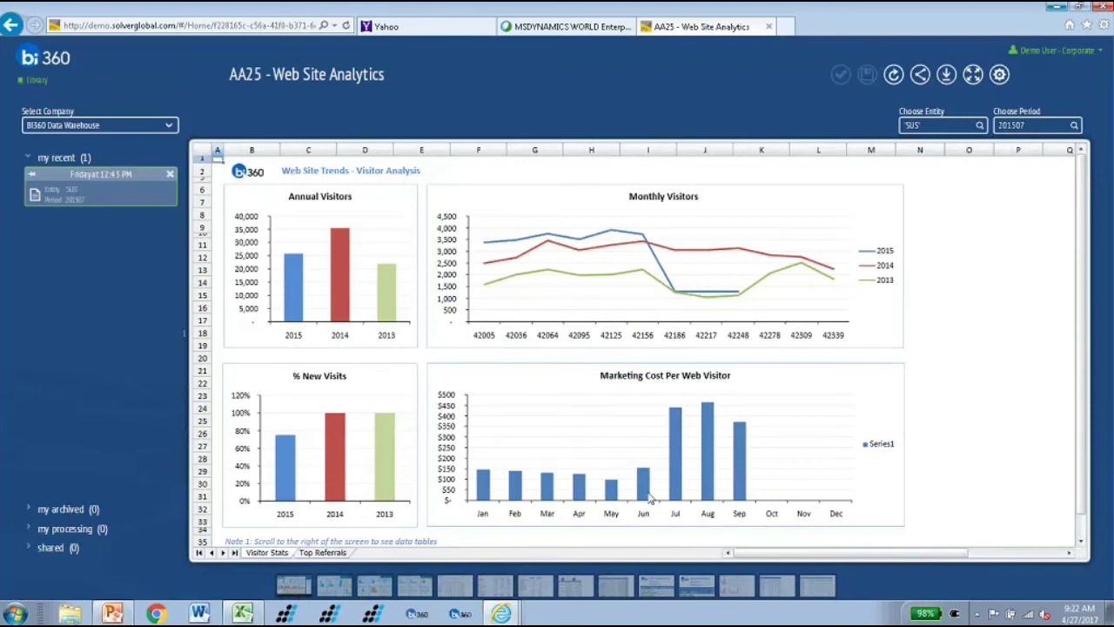
pyautogui.click(322, 552)
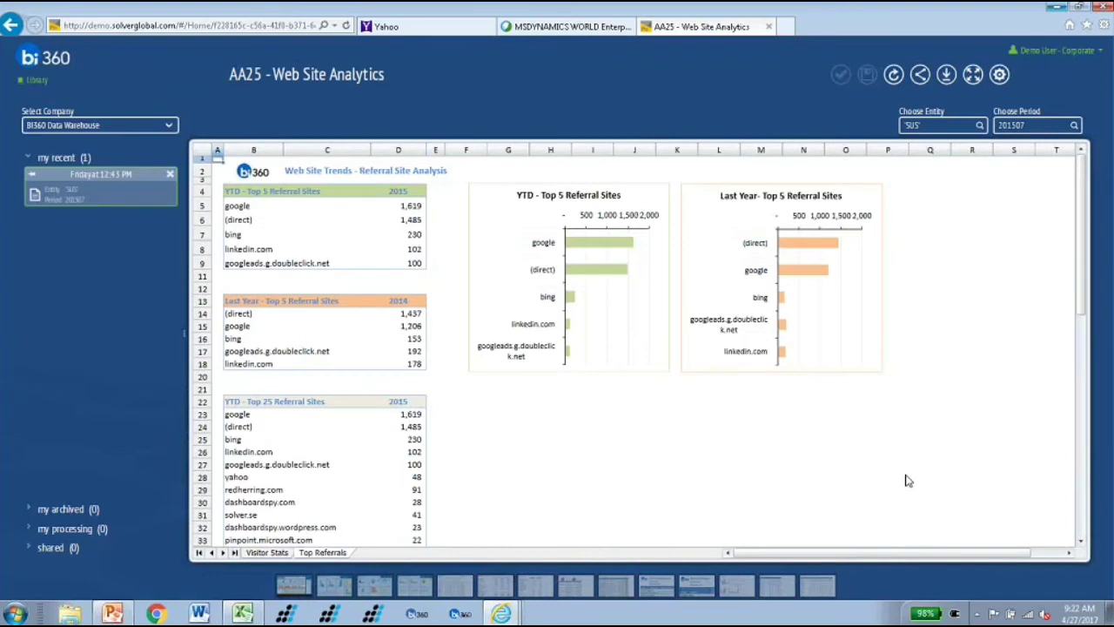
pyautogui.scroll(-2, 900, 482)
pyautogui.scroll(2, 900, 482)
# Return to the report library and browse the favorites to AA16 - Balance Sheet (FR21)
pyautogui.click(40, 81)
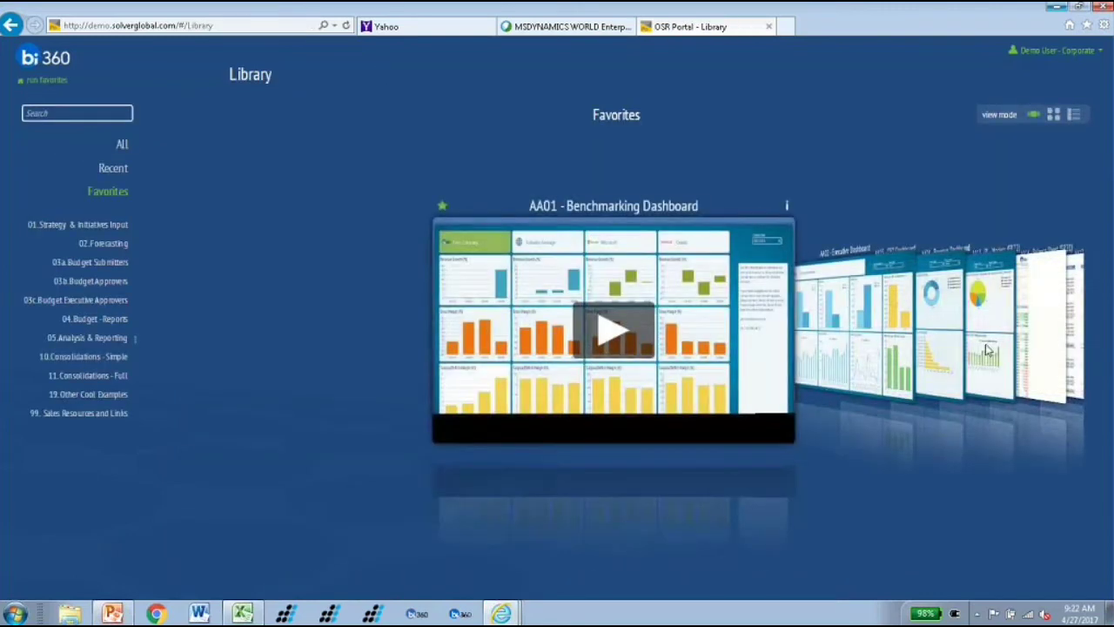
pyautogui.click(1017, 369)
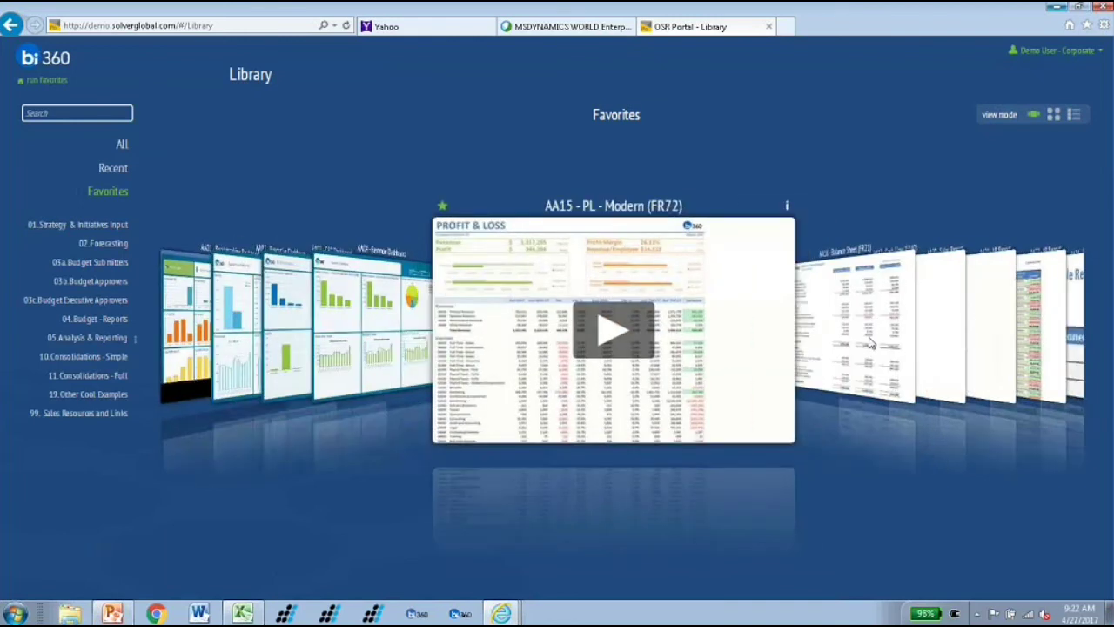
pyautogui.click(870, 344)
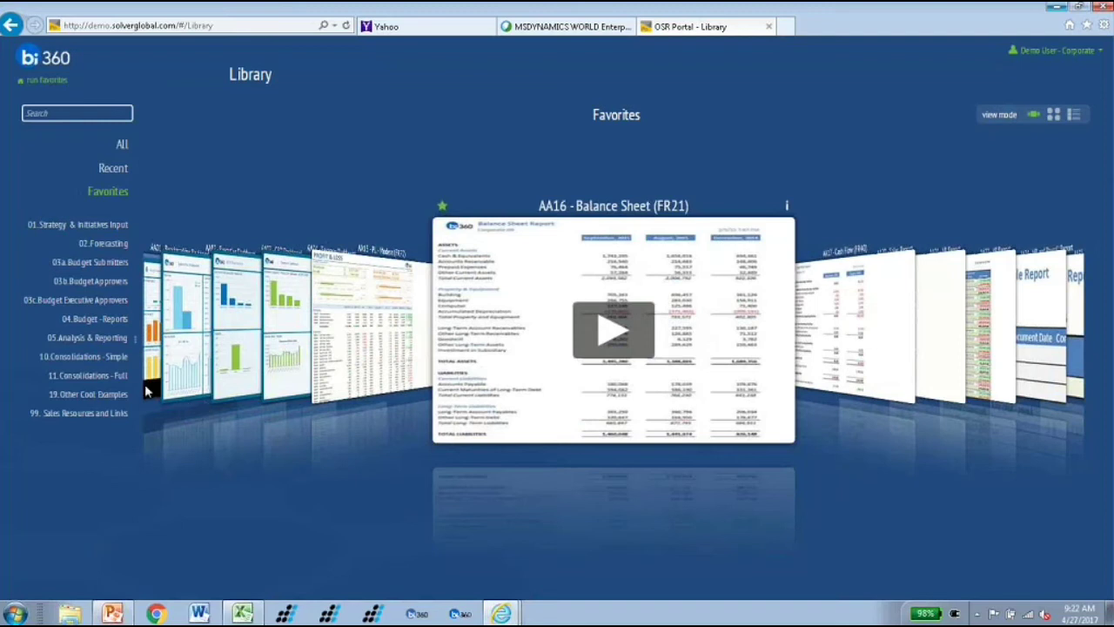
# Open the 10. Consolidations - Simple folder and browse its reports to CR06 - Consolidating CF
pyautogui.click(98, 363)
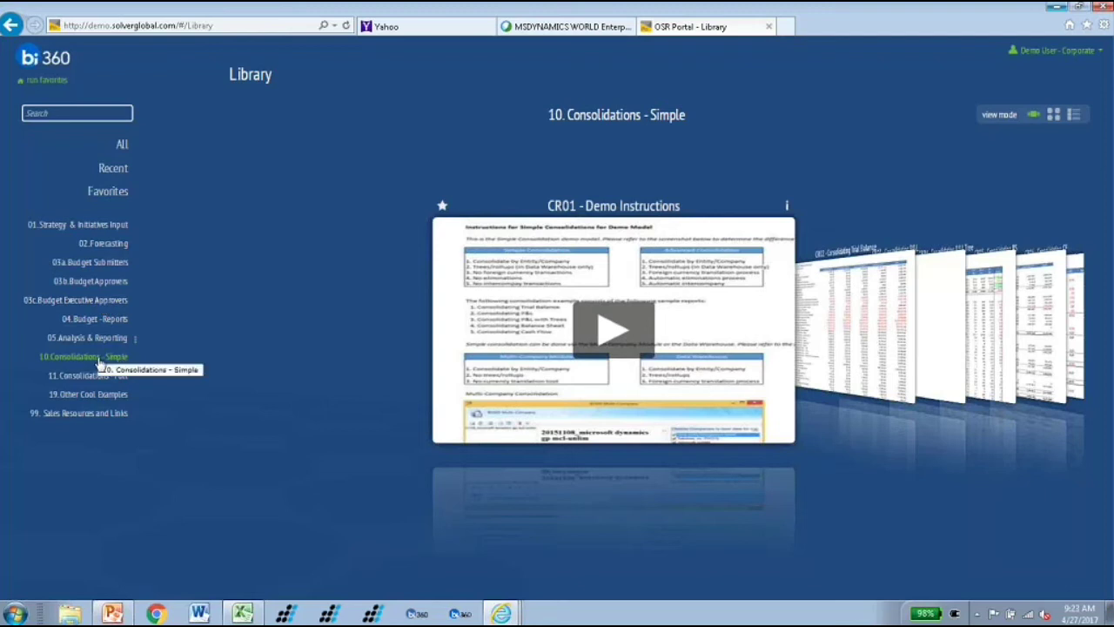
pyautogui.click(817, 366)
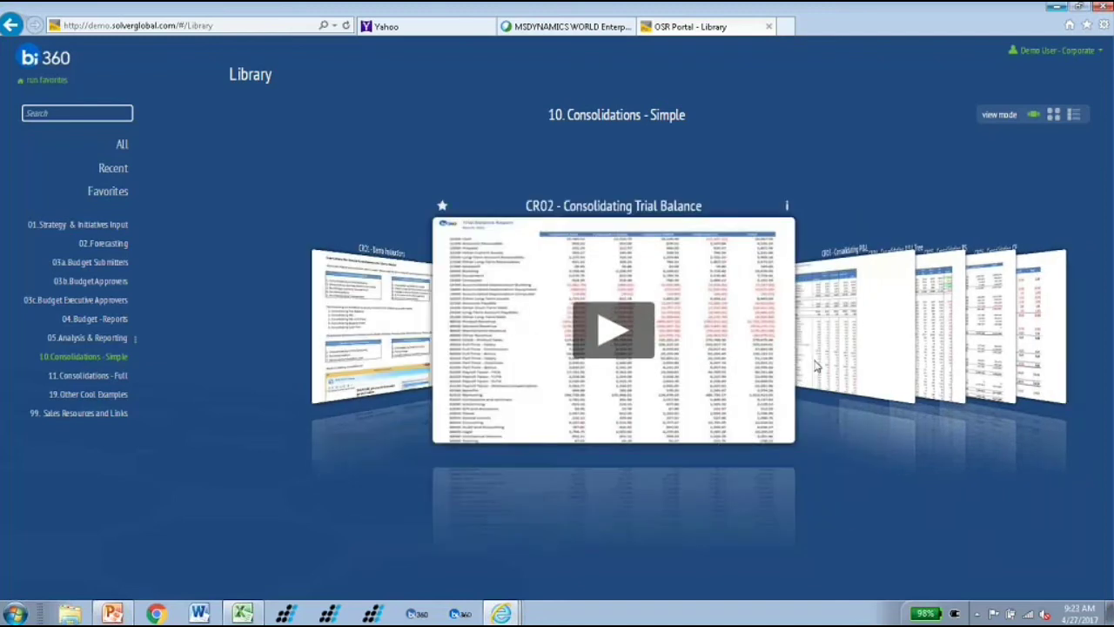
pyautogui.click(918, 357)
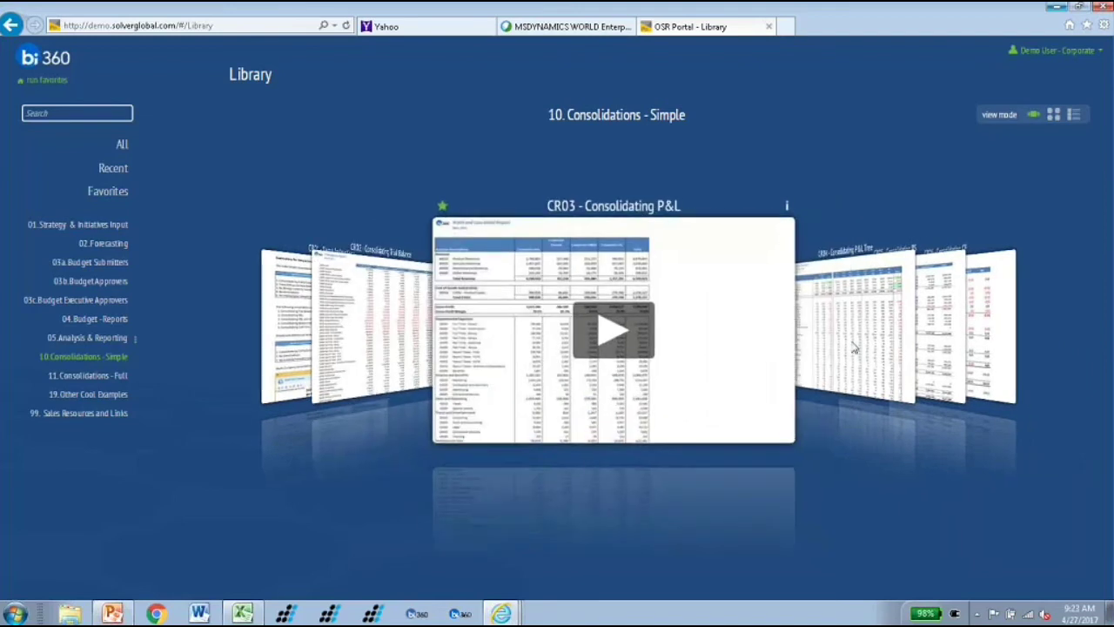
pyautogui.click(848, 321)
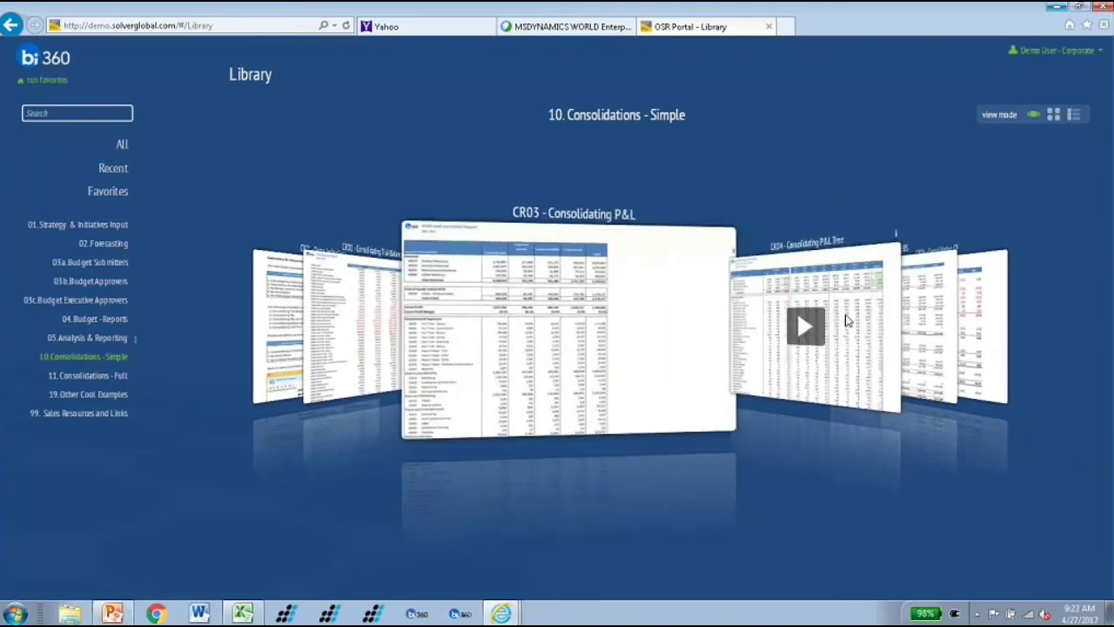
pyautogui.click(846, 320)
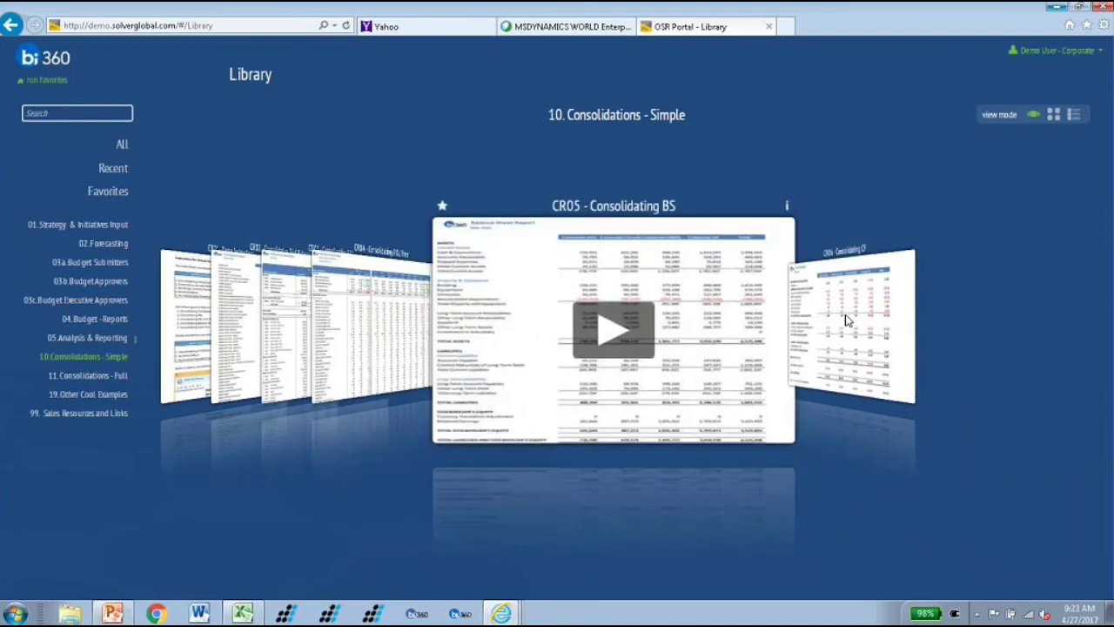
pyautogui.click(846, 321)
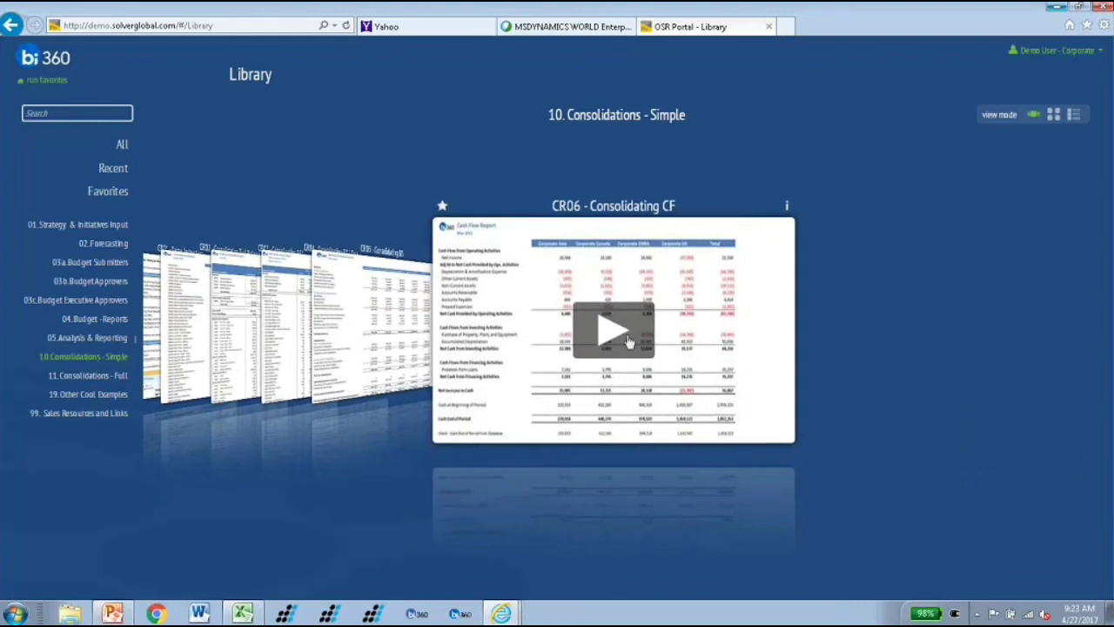
# Open the CR06 - Consolidating CF report and run it for period 201503
pyautogui.click(613, 335)
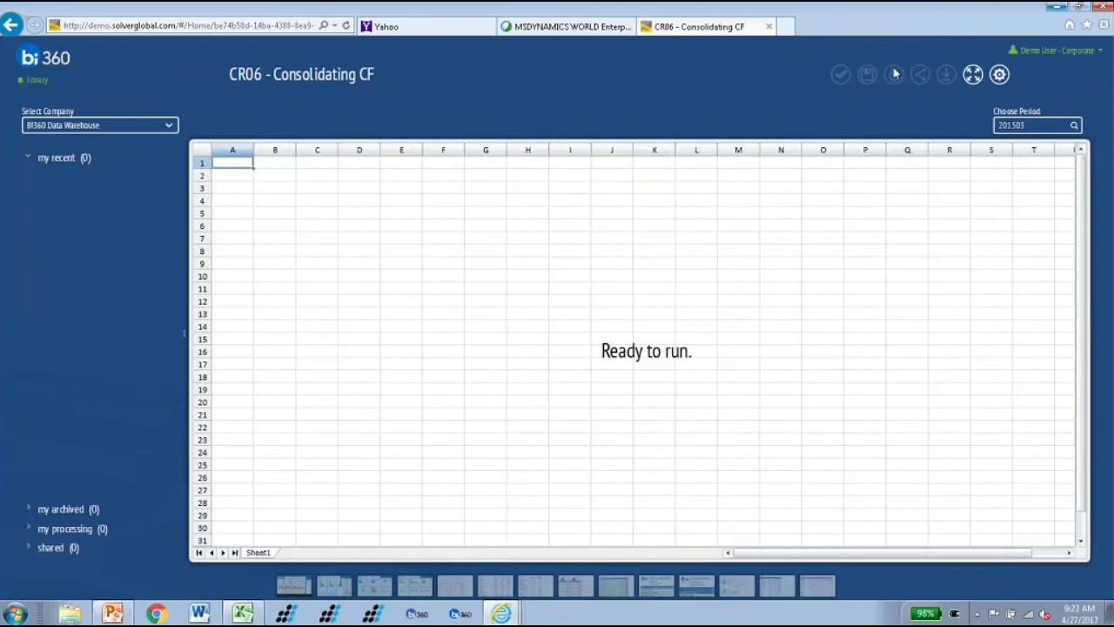
pyautogui.click(895, 74)
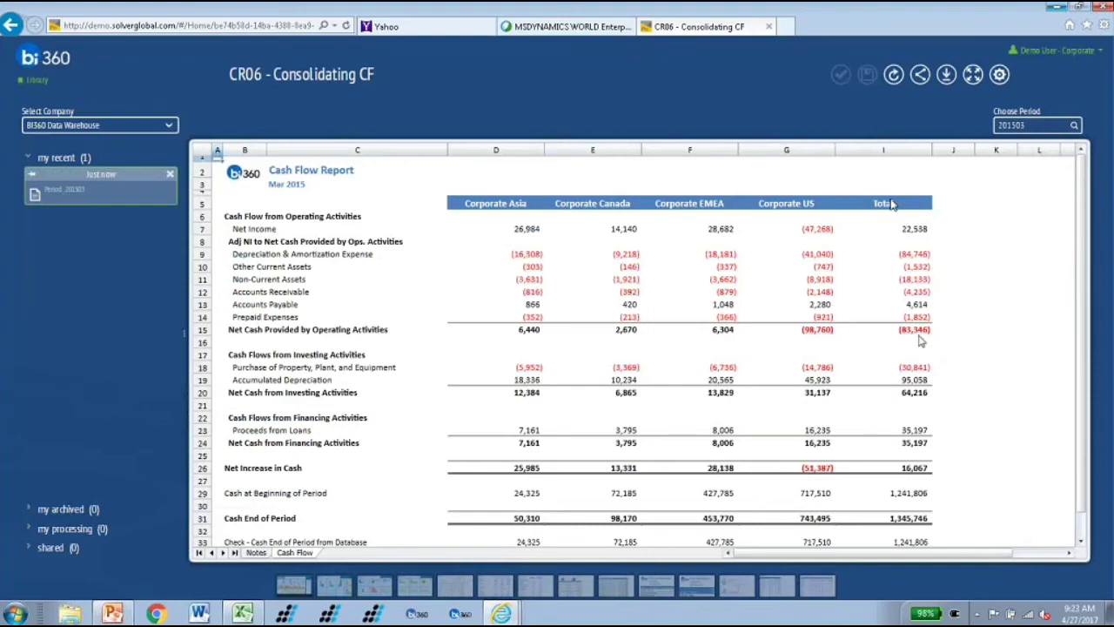
pyautogui.click(1035, 125)
# Point out the four corporate entity headings and the Total heading in the cash flow report, and return to the library
pyautogui.click(509, 208)
pyautogui.click(592, 206)
pyautogui.click(689, 205)
pyautogui.click(786, 206)
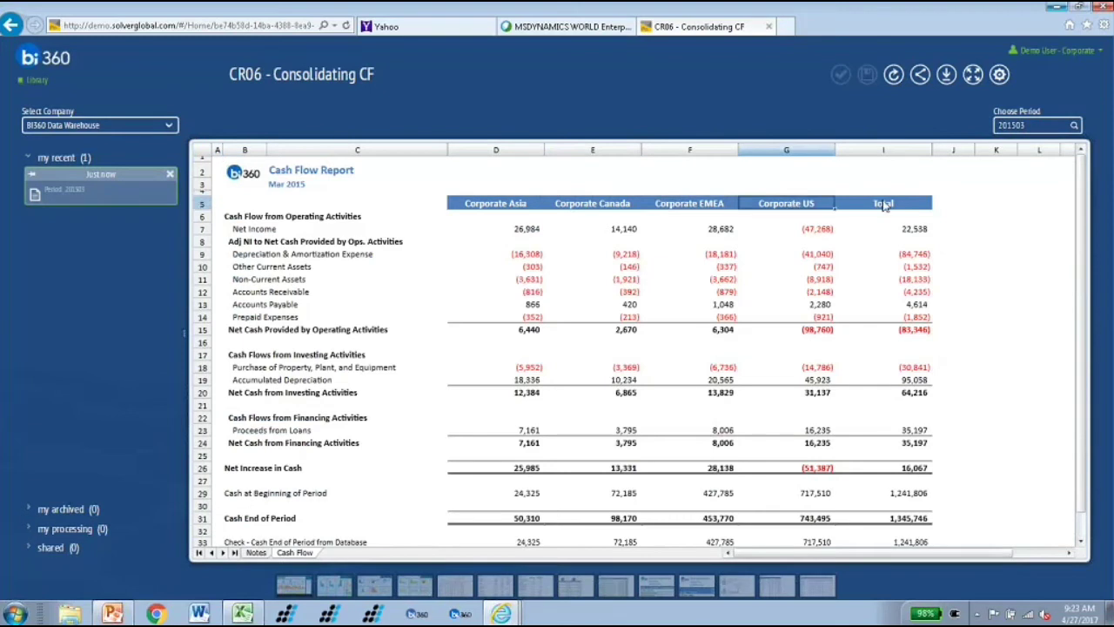
pyautogui.click(883, 205)
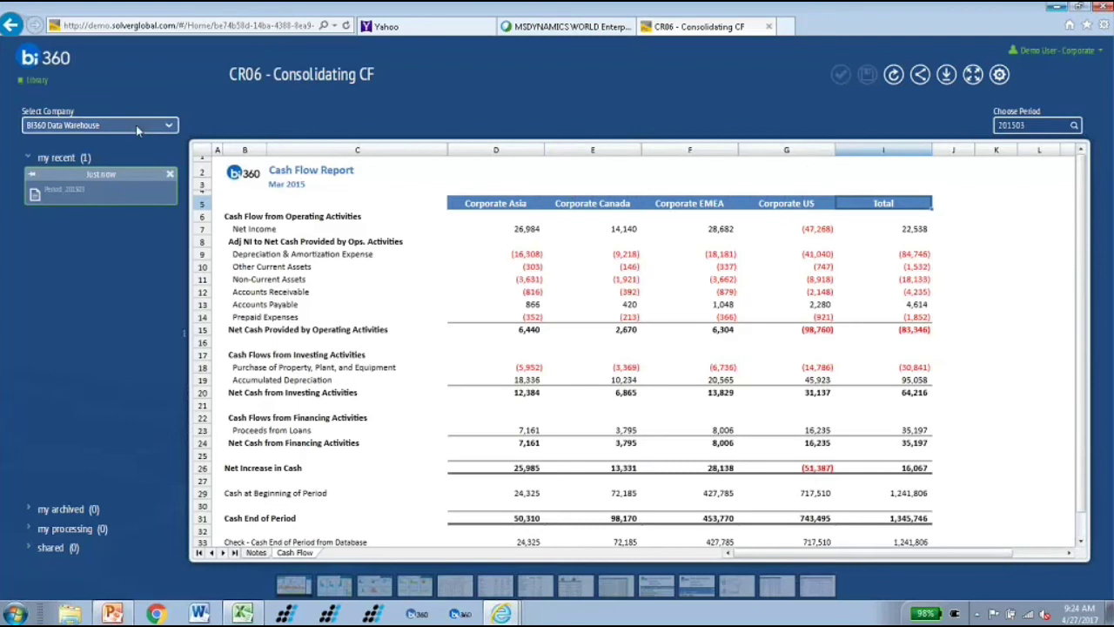
pyautogui.click(37, 80)
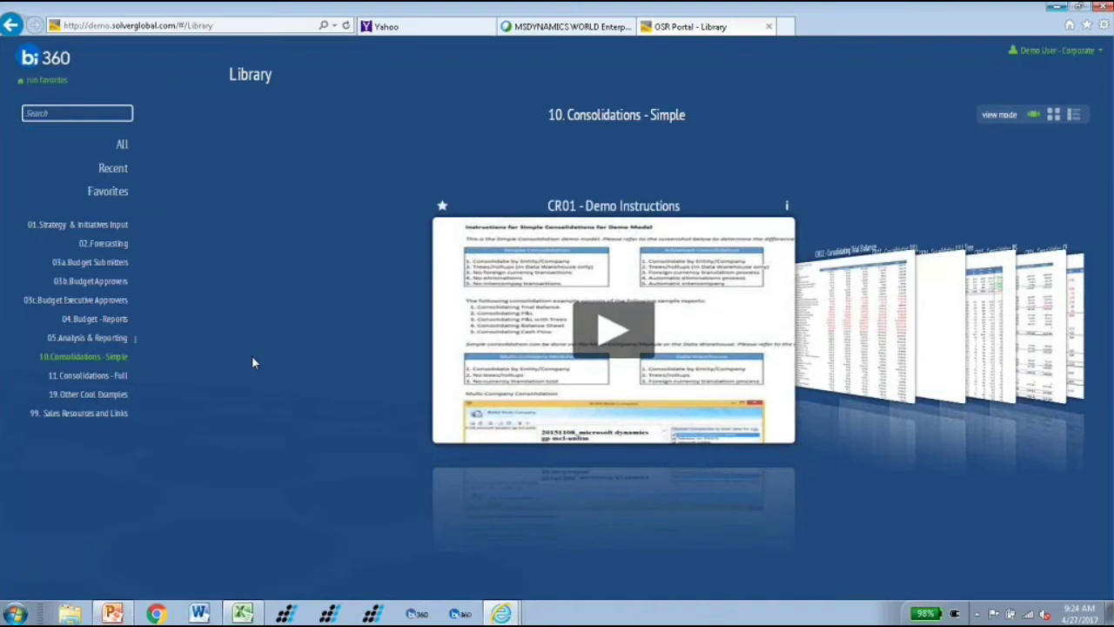
# Open the WB20 - Departmental Forecast report from the 02. Forecasting folder and expand its sheet to the full view
pyautogui.click(107, 244)
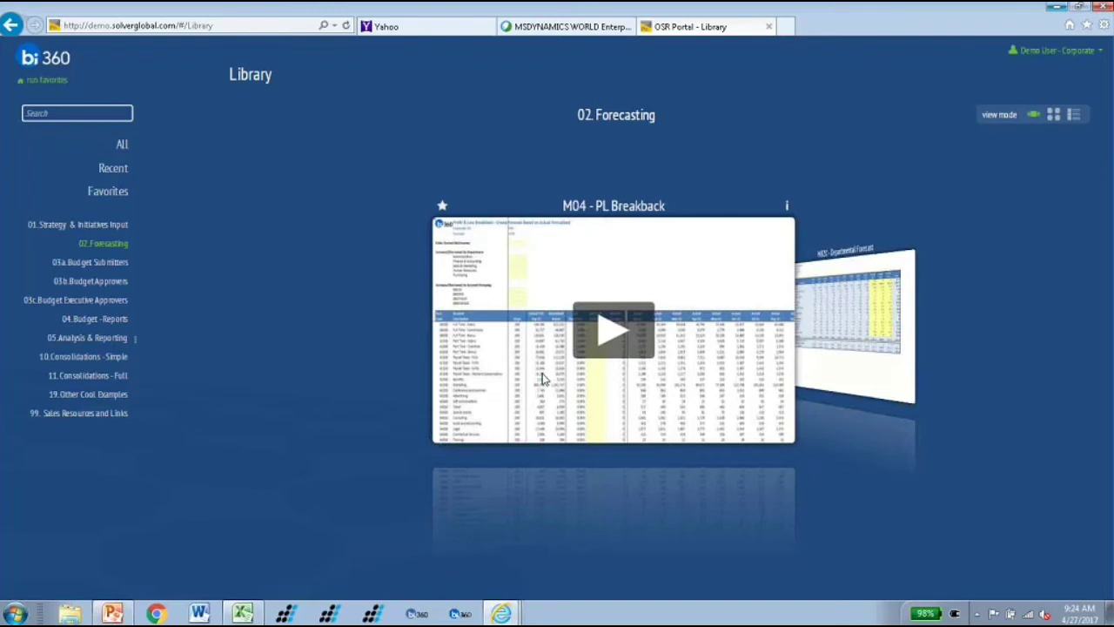
pyautogui.click(817, 296)
pyautogui.click(612, 336)
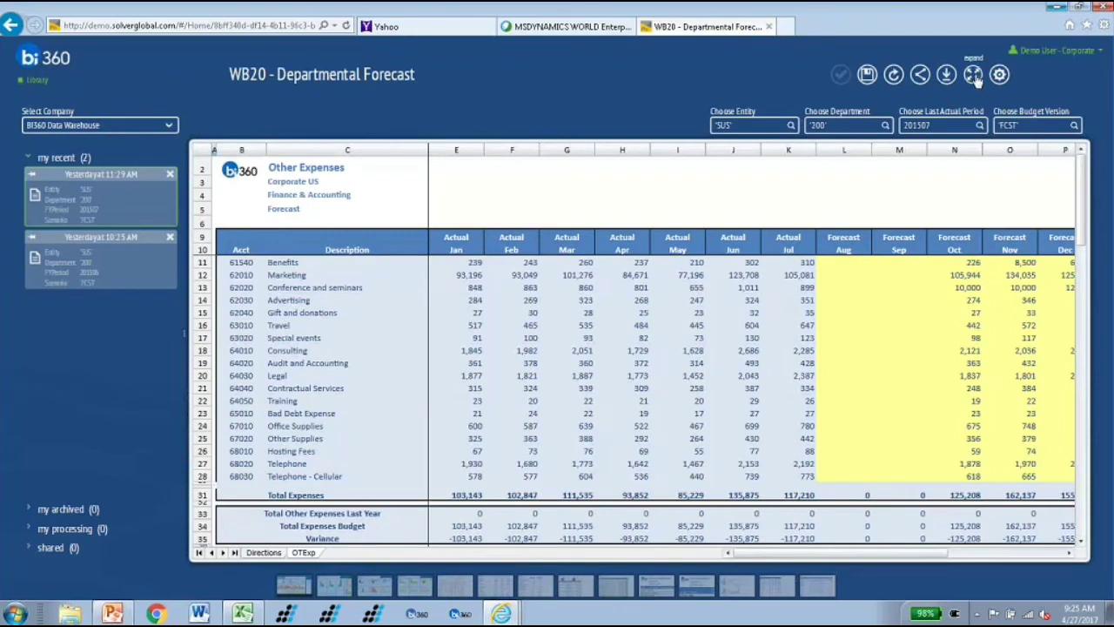
pyautogui.click(974, 76)
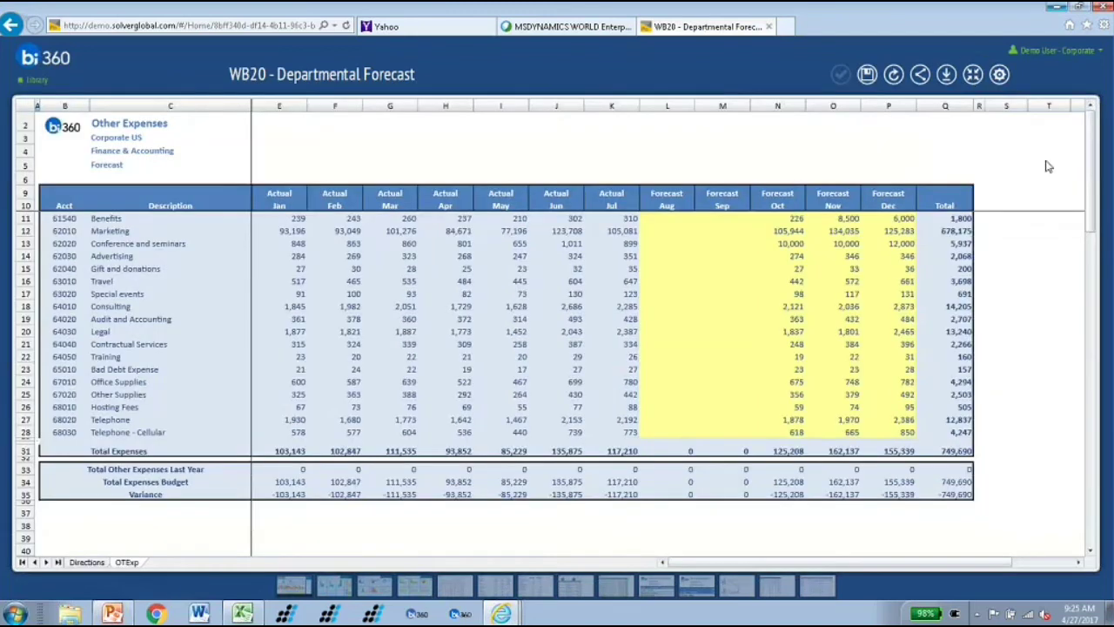
# Enter Benefits forecasts of 523 for August and 445 for September
pyautogui.click(670, 219)
pyautogui.write('523')
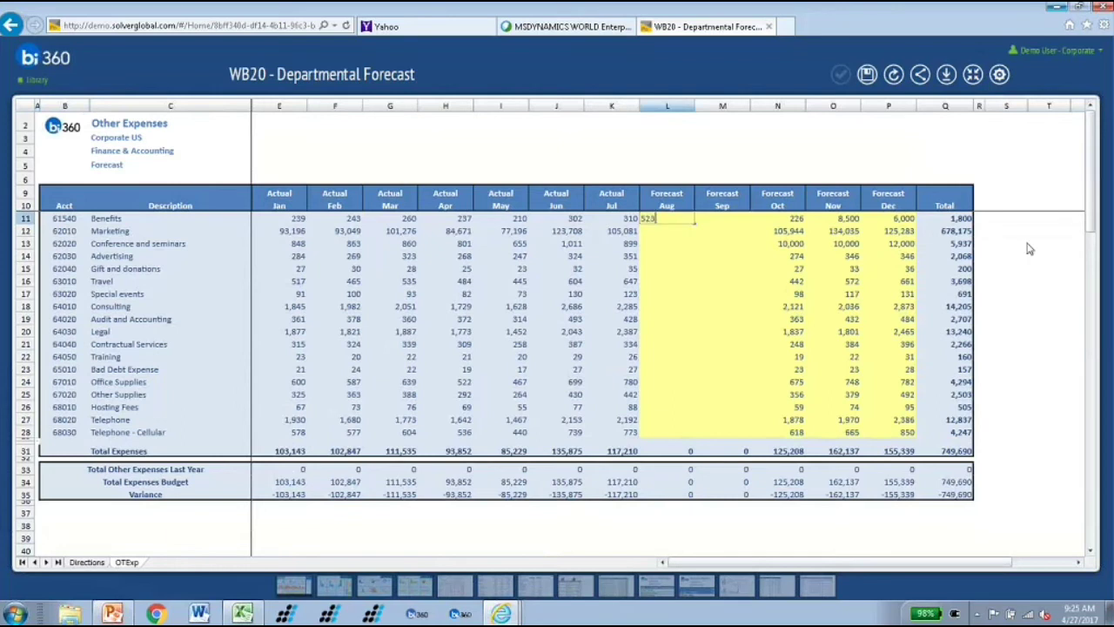
pyautogui.press('Tab')
pyautogui.write('445')
pyautogui.press('Tab')
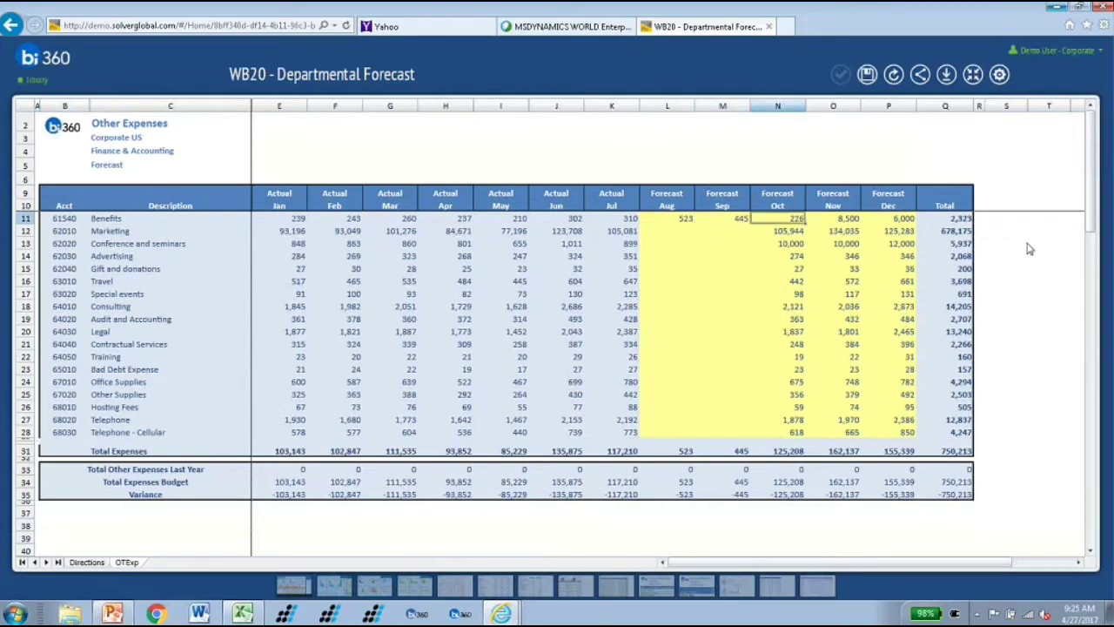
# Enter Marketing forecasts of 299 for August and 555 for September
pyautogui.press('Return')
pyautogui.press('Left')
pyautogui.press('Left')
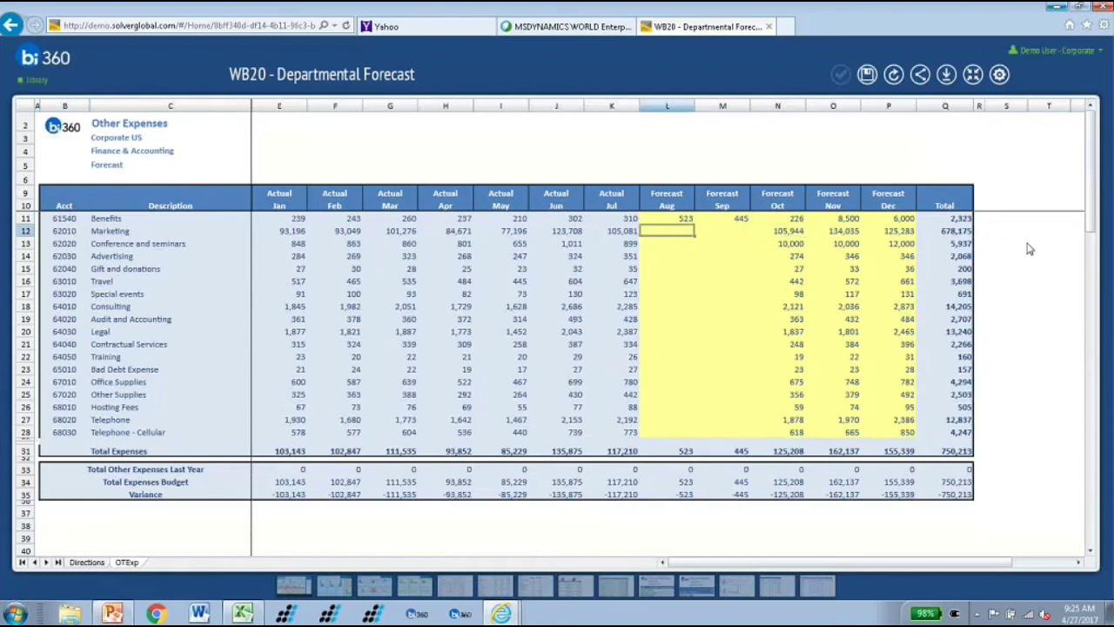
pyautogui.write('299')
pyautogui.press('Tab')
pyautogui.write('555')
pyautogui.press('Tab')
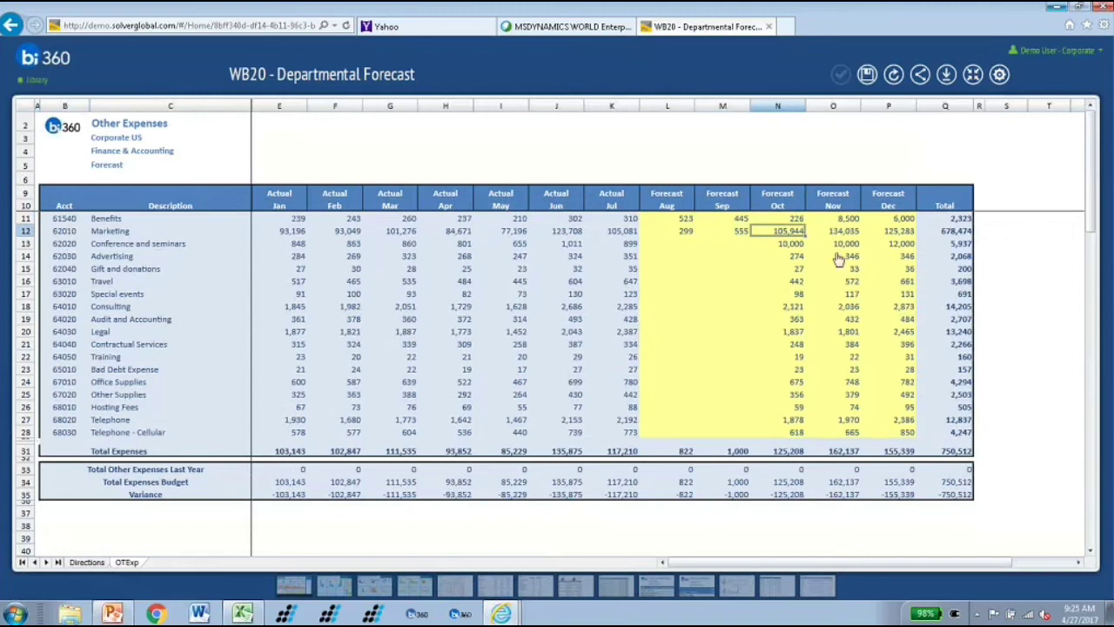
# Store the entered forecast data and return to the report library
pyautogui.click(867, 75)
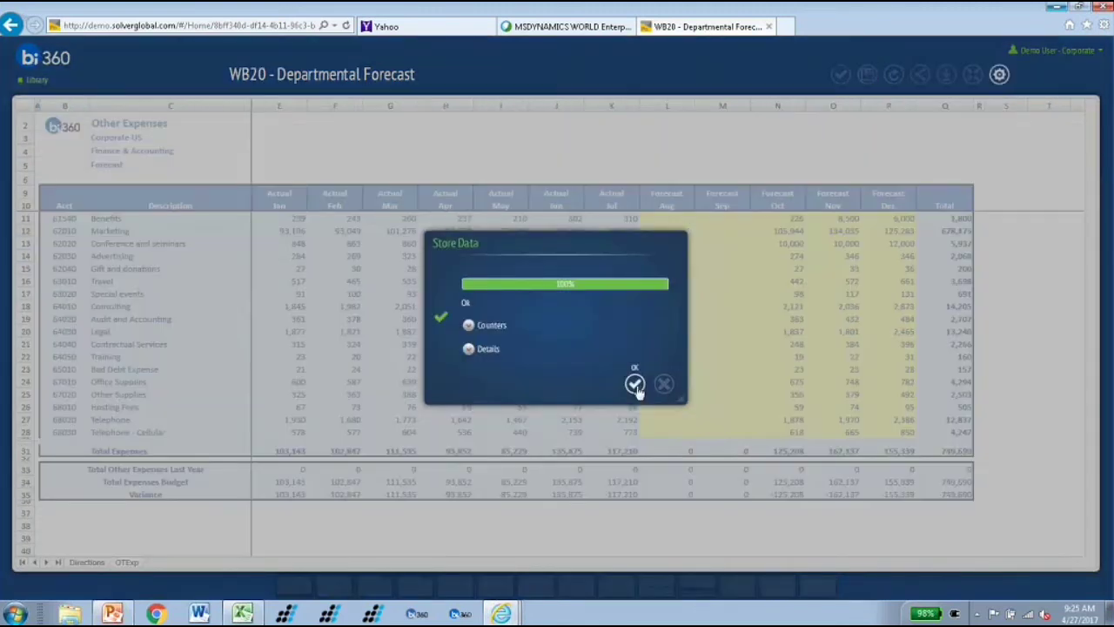
pyautogui.click(635, 385)
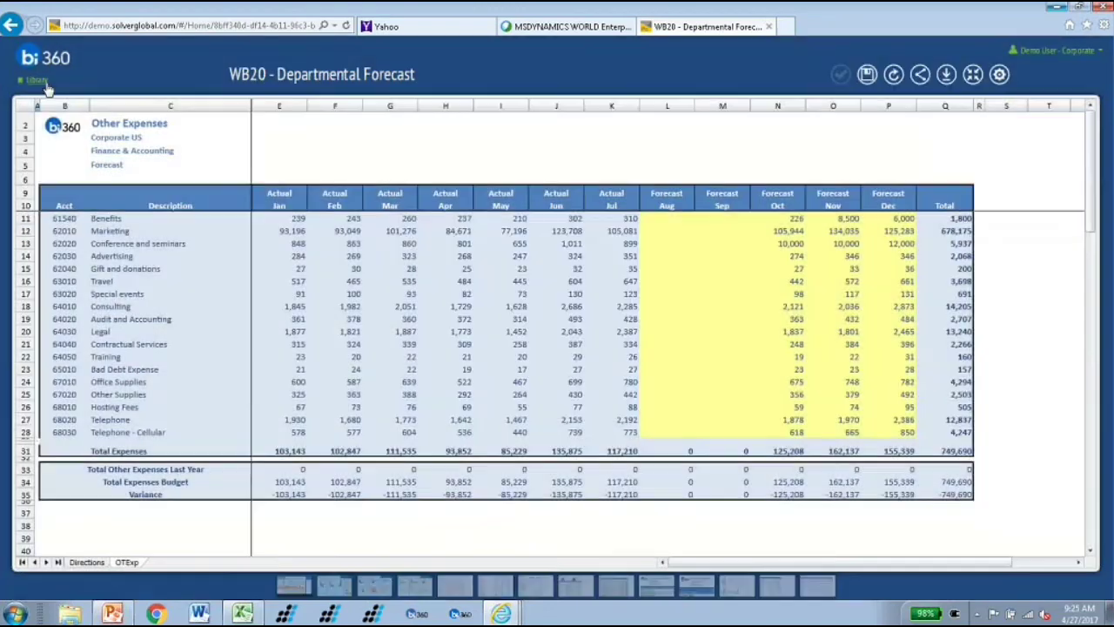
pyautogui.click(46, 84)
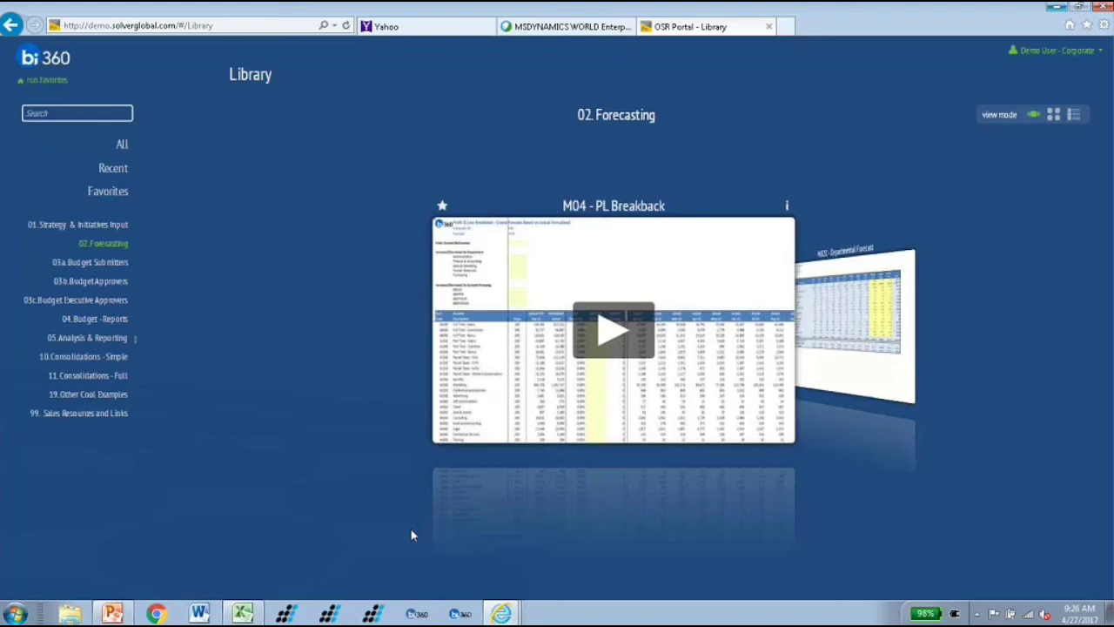
# Minimize the browser, switch to Excel and keep its ribbon permanently expanded
pyautogui.click(1060, 6)
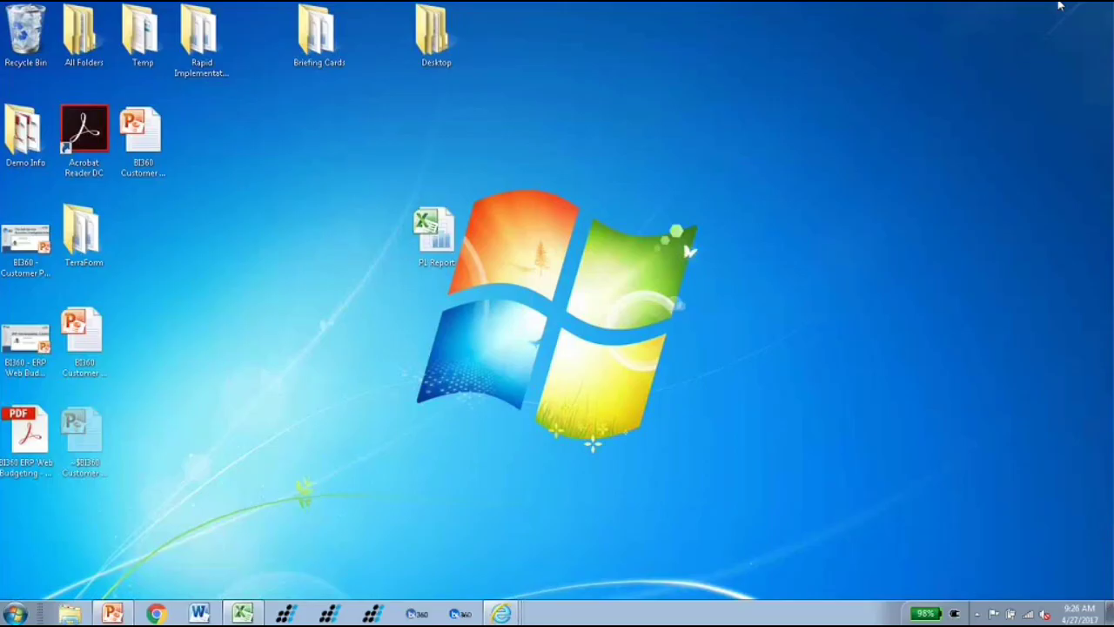
pyautogui.click(245, 615)
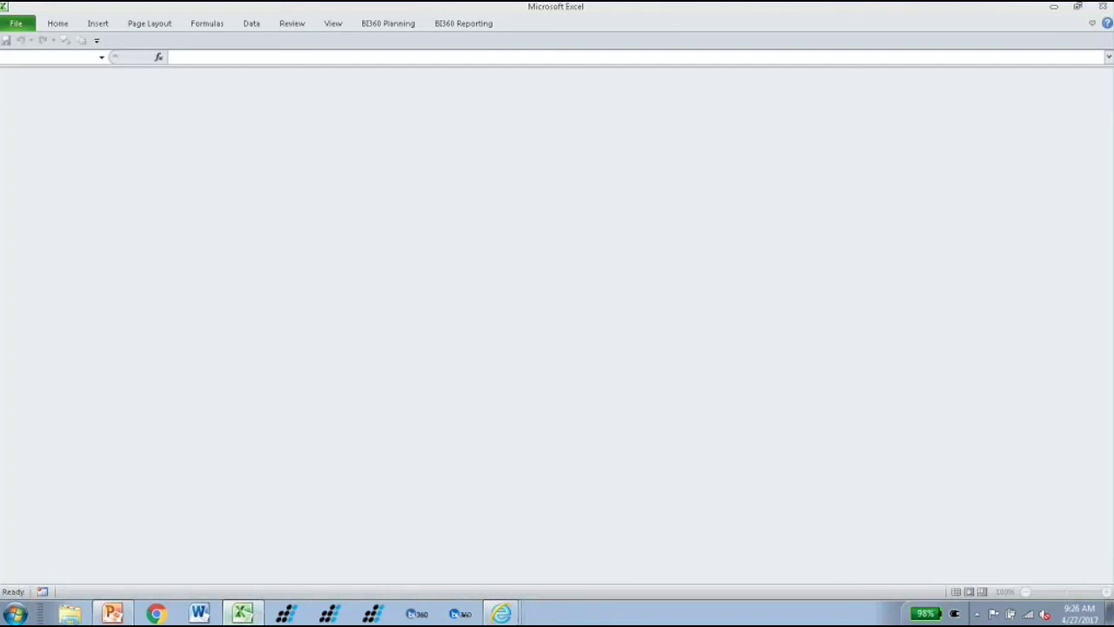
pyautogui.click(59, 25)
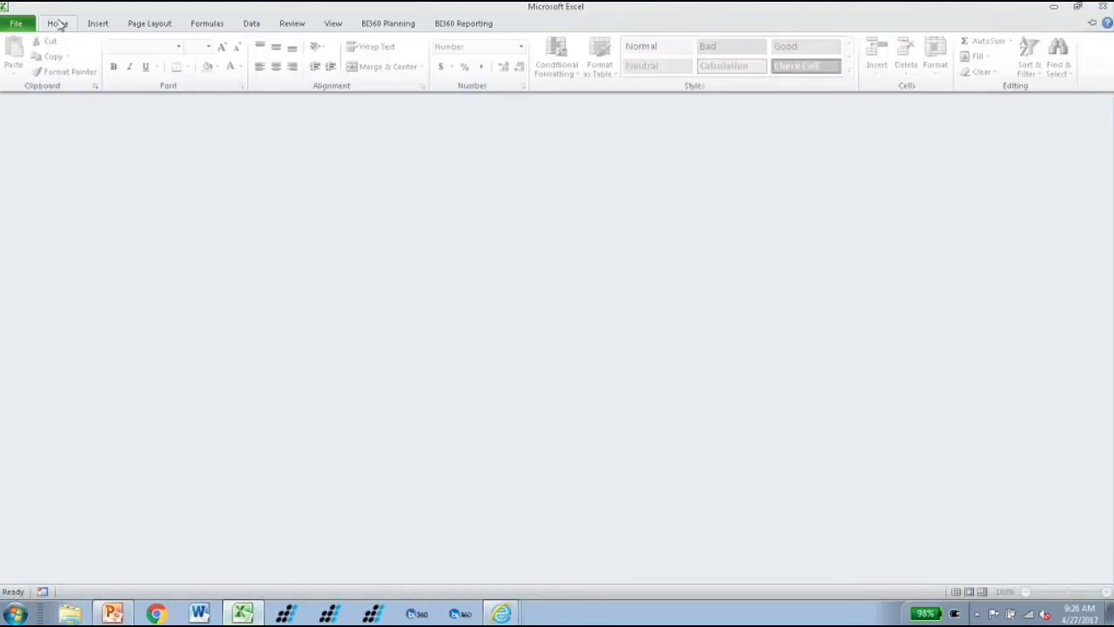
pyautogui.click(59, 25)
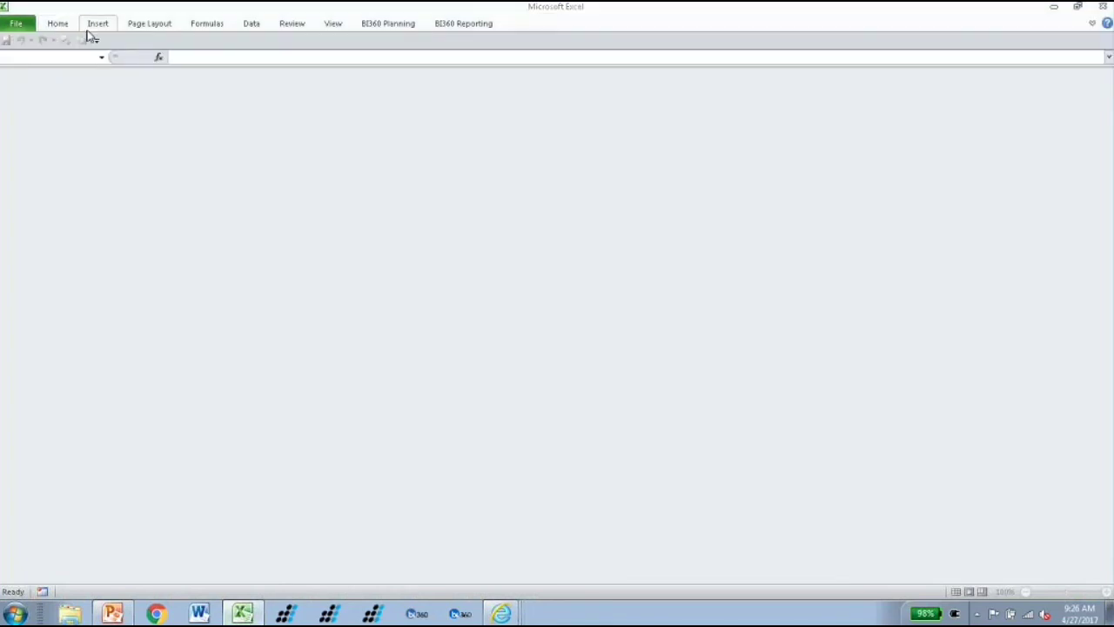
pyautogui.click(463, 25)
pyautogui.click(463, 27)
pyautogui.click(1090, 24)
pyautogui.click(57, 23)
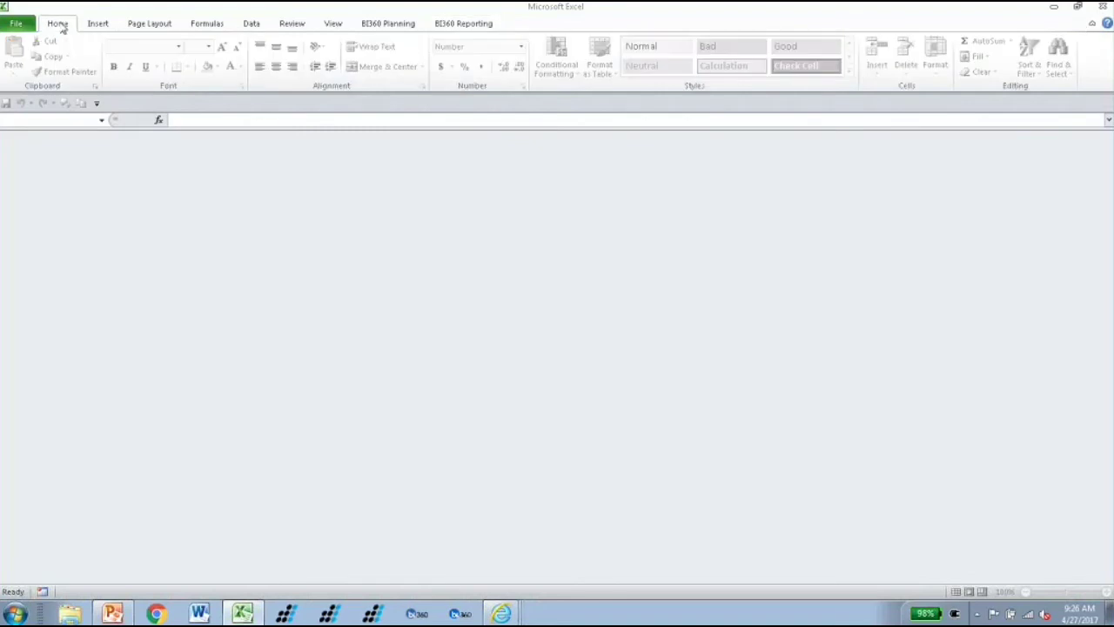
# Create a new blank workbook
pyautogui.click(98, 24)
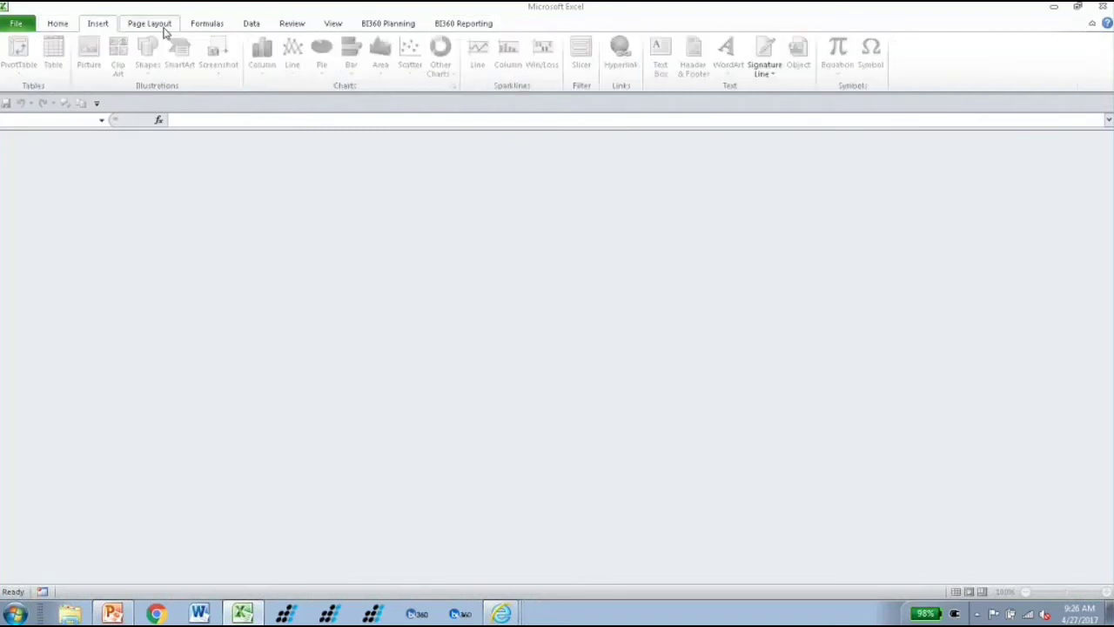
pyautogui.click(17, 25)
pyautogui.click(24, 180)
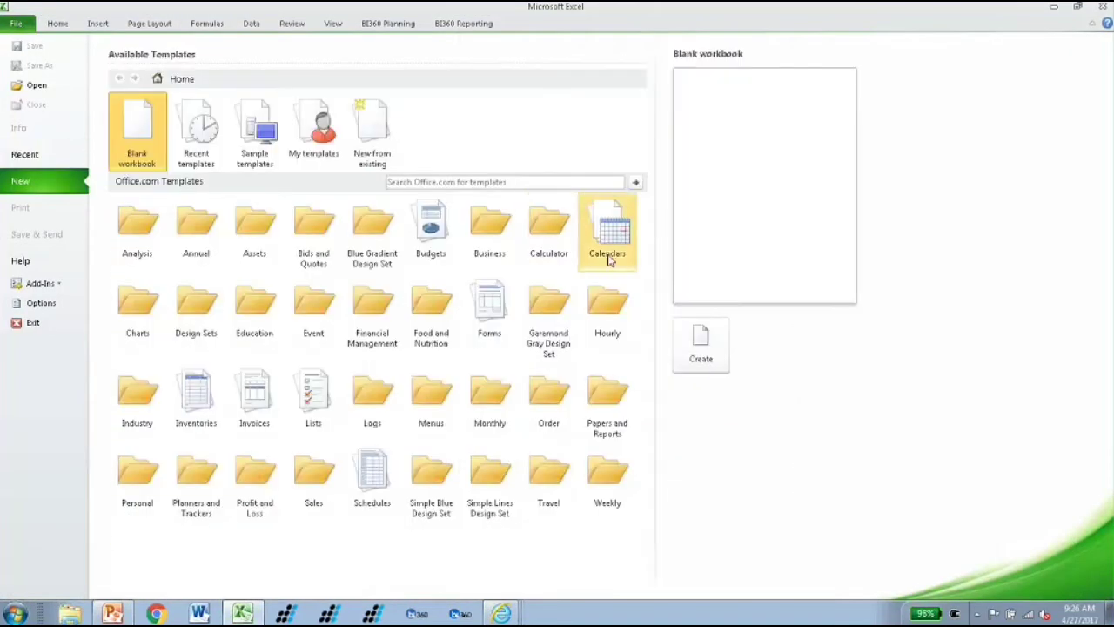
pyautogui.click(696, 341)
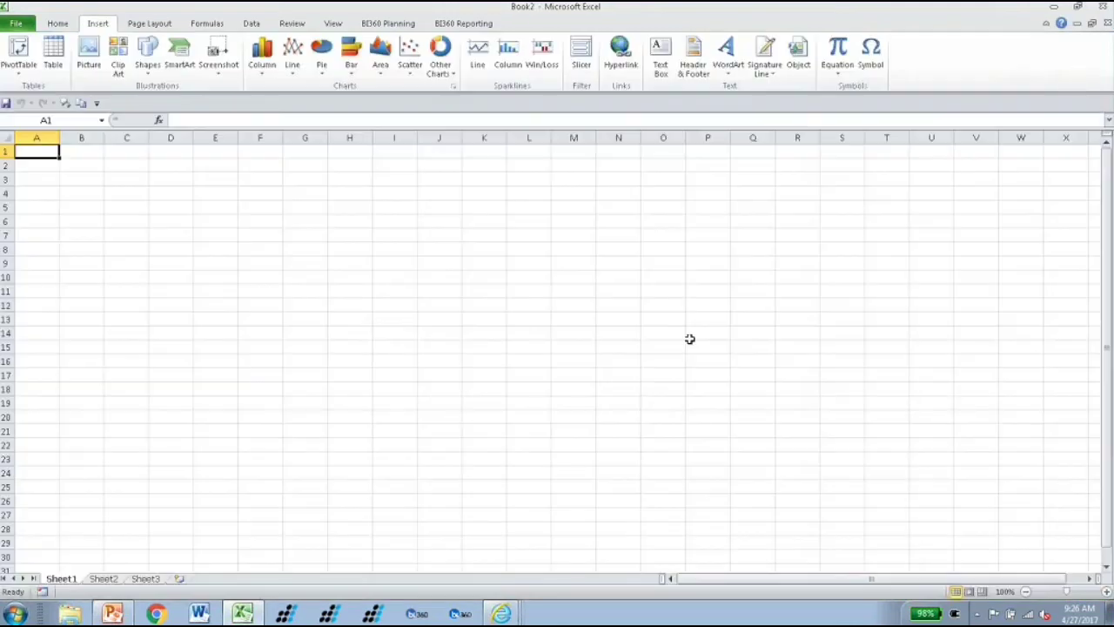
# Start a new blank BI360 report with the BI360 Data Warehouse as integration model and company
pyautogui.click(449, 26)
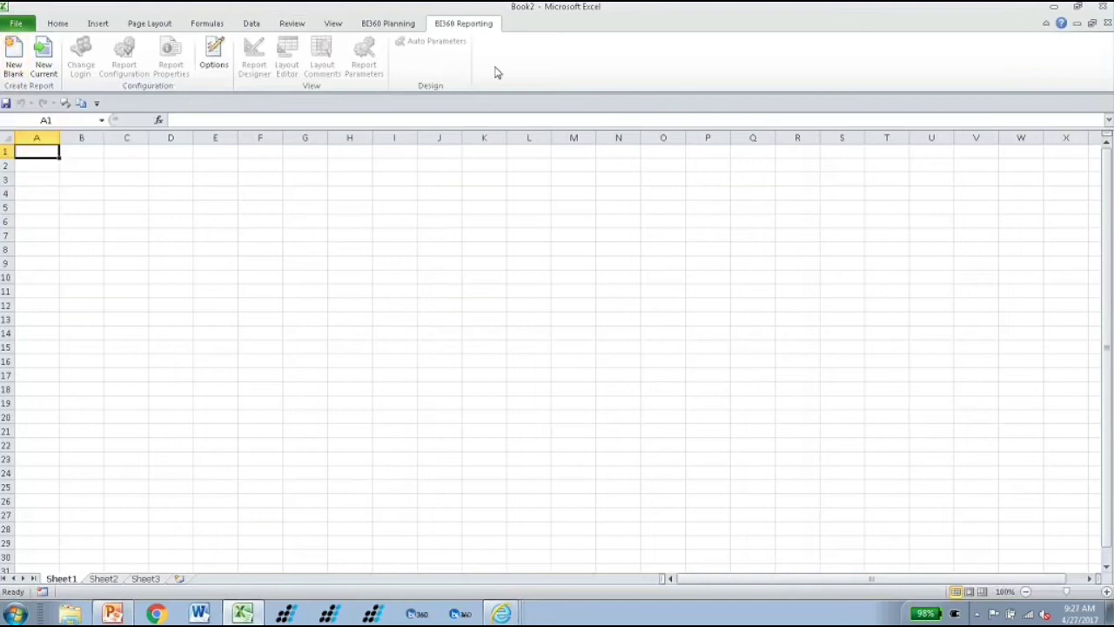
pyautogui.click(13, 59)
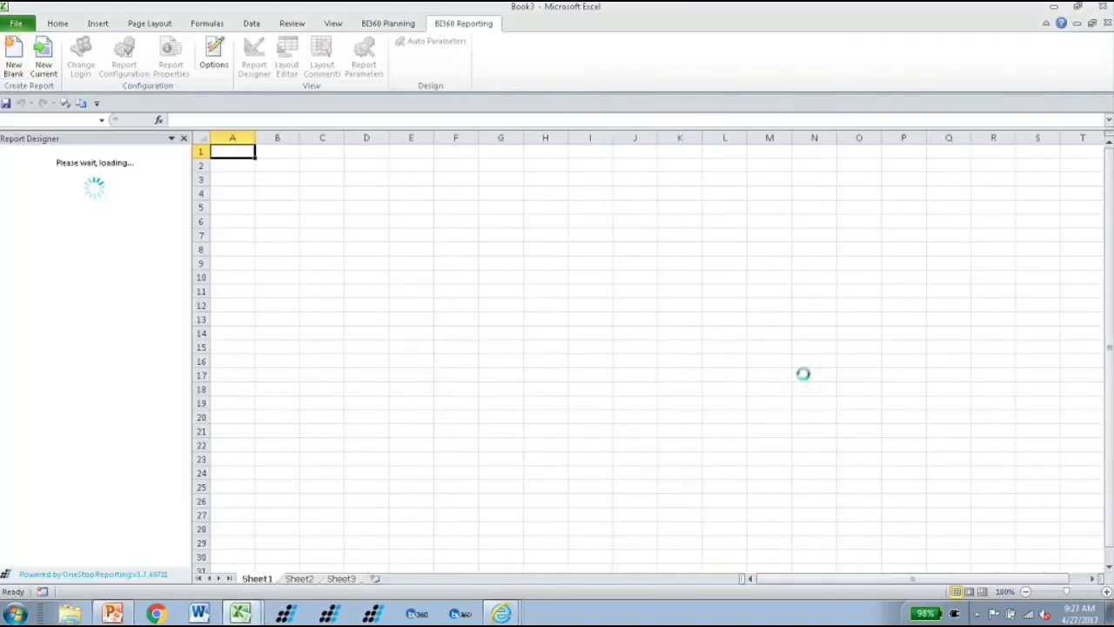
pyautogui.click(614, 304)
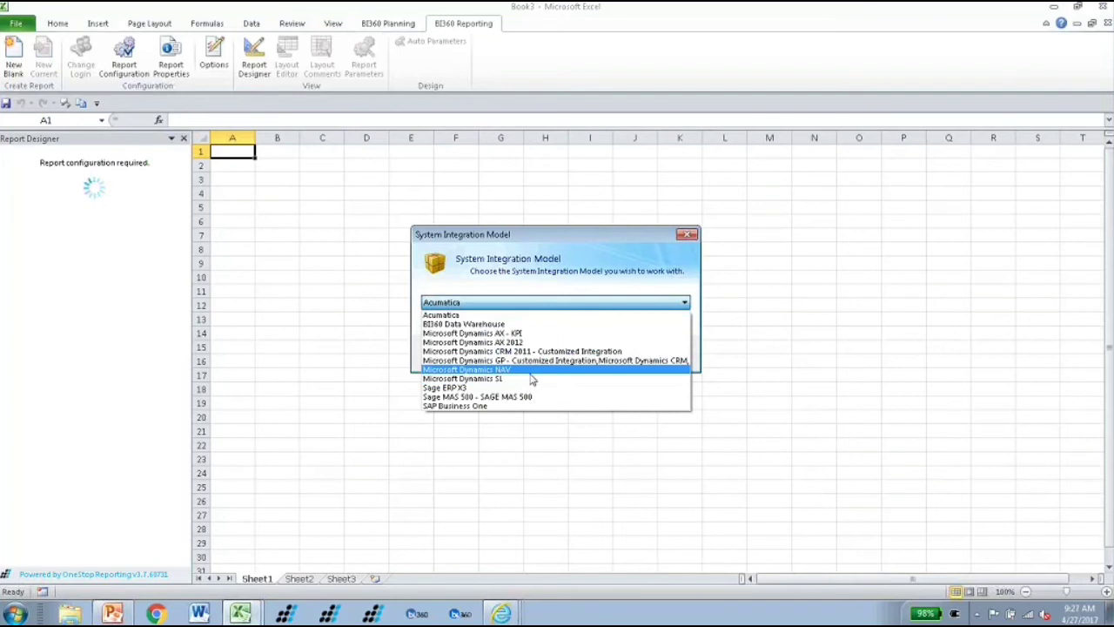
pyautogui.click(496, 324)
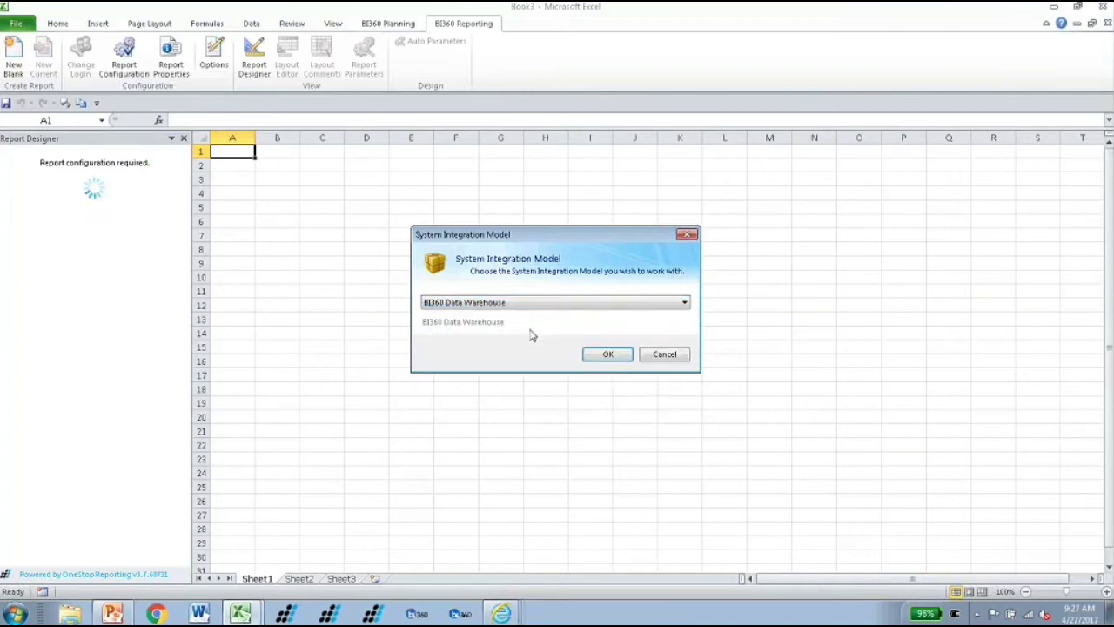
pyautogui.click(608, 354)
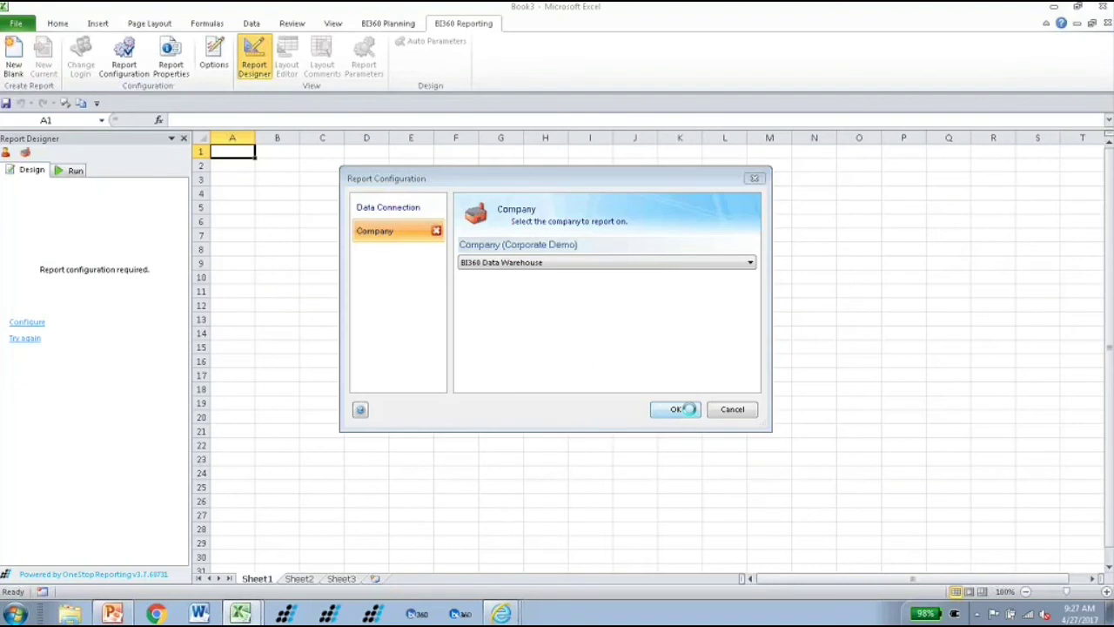
pyautogui.click(677, 409)
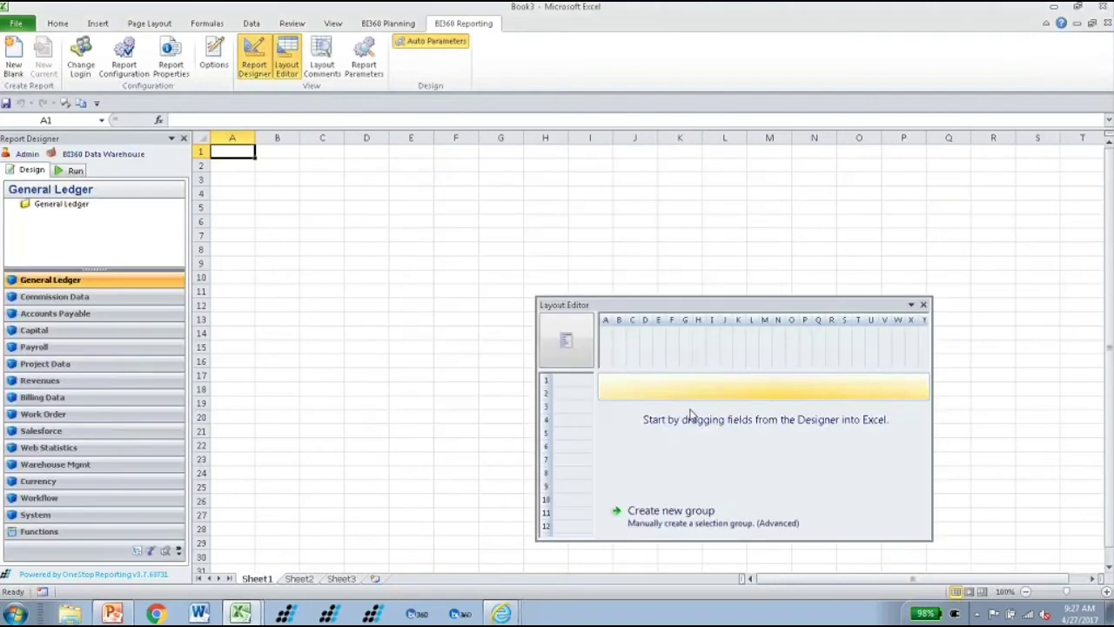
# Move the Layout Editor lower over the sheet and narrow column A
pyautogui.moveTo(742, 304); pyautogui.dragTo(715, 392)
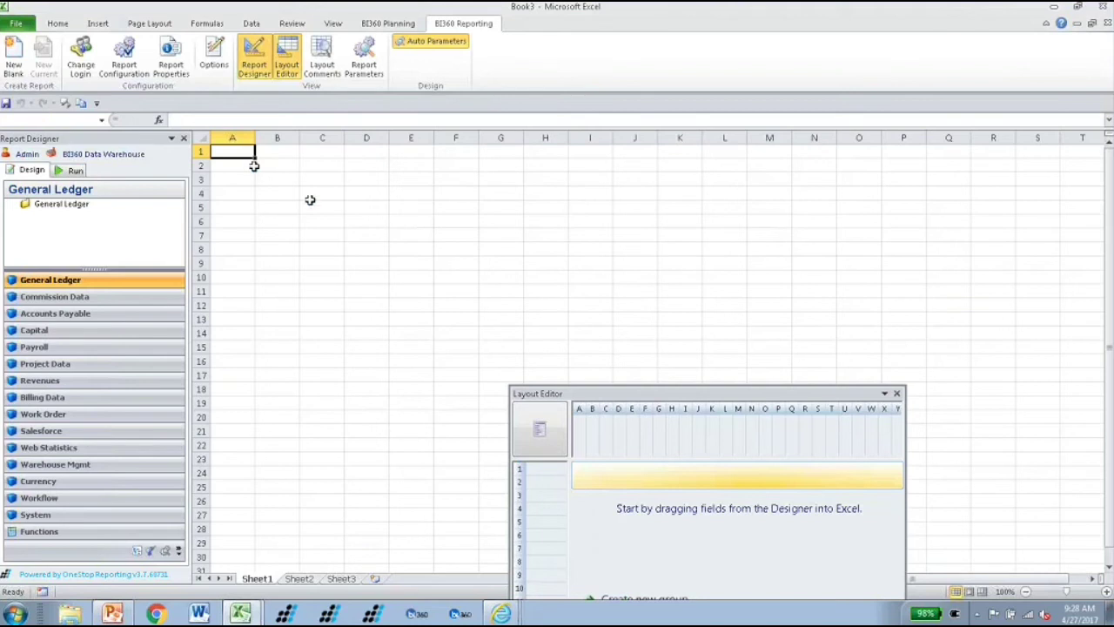
pyautogui.moveTo(251, 137); pyautogui.dragTo(237, 139)
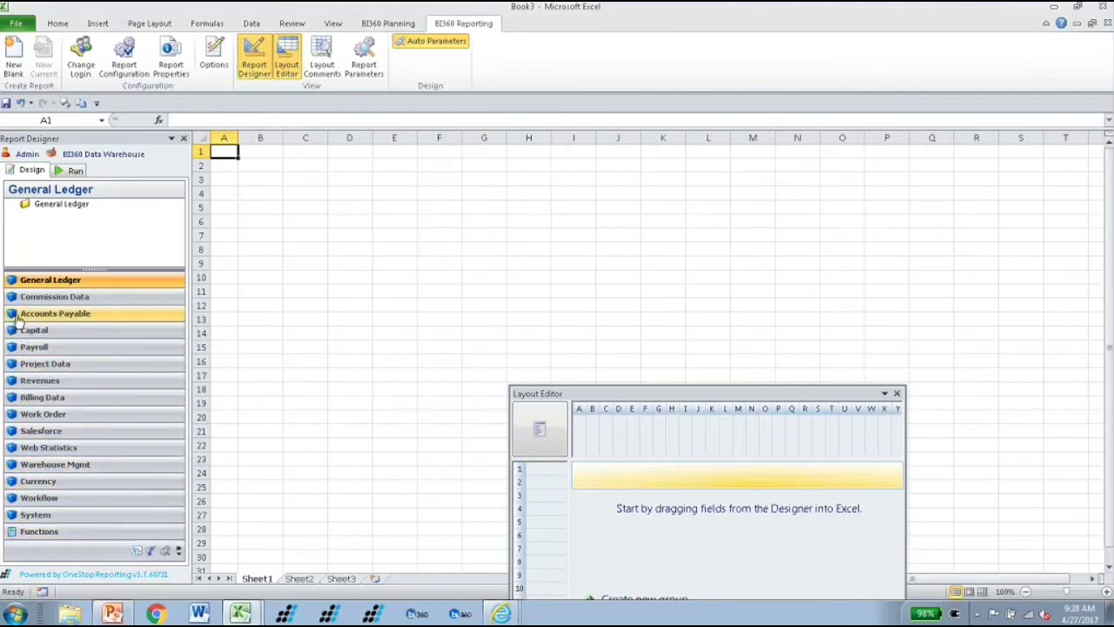
# Expand the General Ledger module in the Report Designer and enlarge its field list to show the available dimensions and fields
pyautogui.click(13, 204)
pyautogui.moveTo(149, 268); pyautogui.dragTo(129, 465)
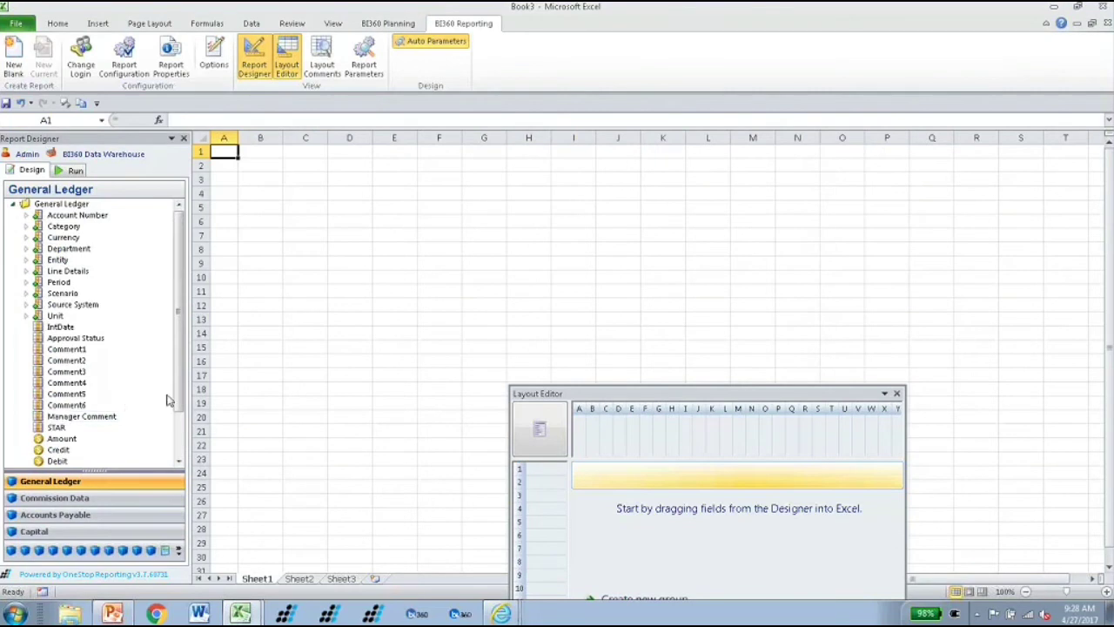
pyautogui.scroll(-1, 180, 402)
pyautogui.scroll(1, 180, 403)
pyautogui.moveTo(131, 470); pyautogui.dragTo(131, 270)
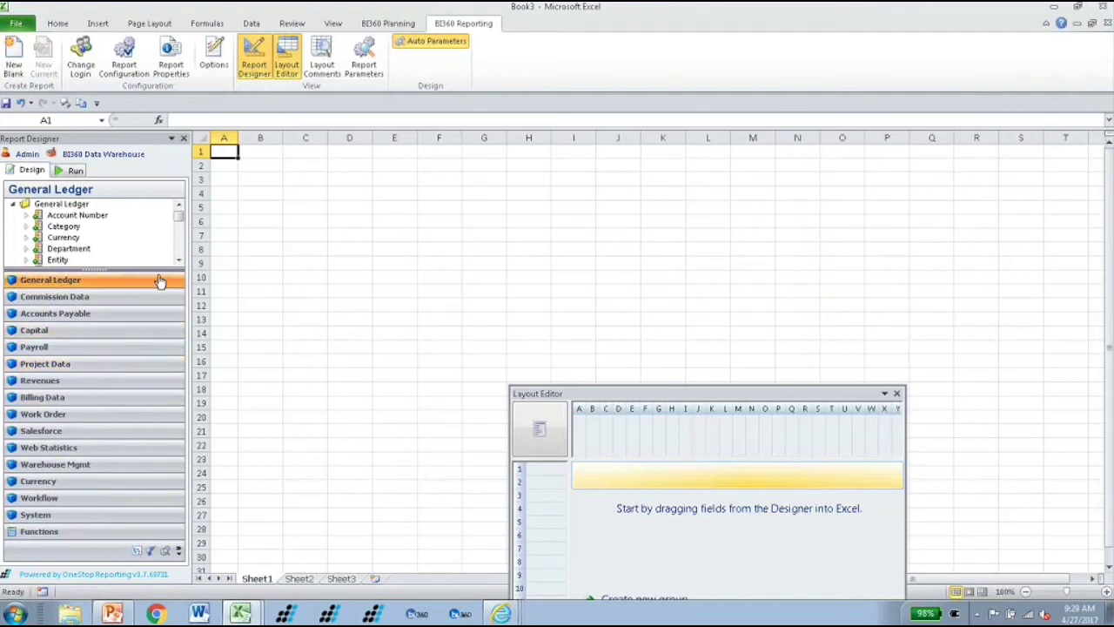
pyautogui.moveTo(157, 280); pyautogui.dragTo(136, 459)
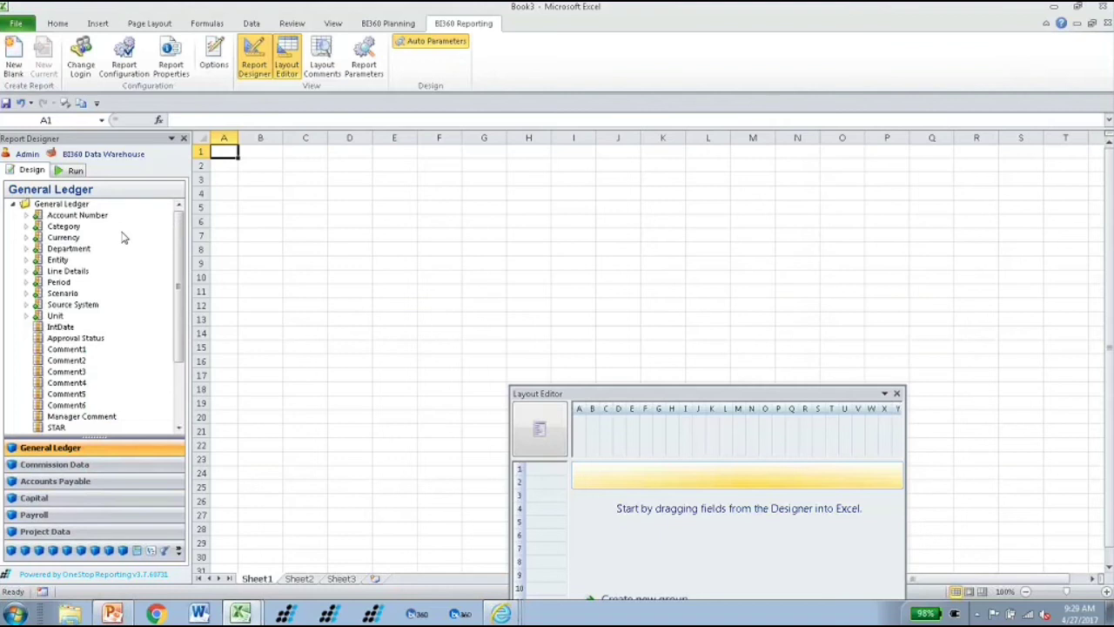
# Enter the title Trial Balance in cell B2 and narrow column A further
pyautogui.click(257, 160)
pyautogui.write('Trial Balance')
pyautogui.press('Return')
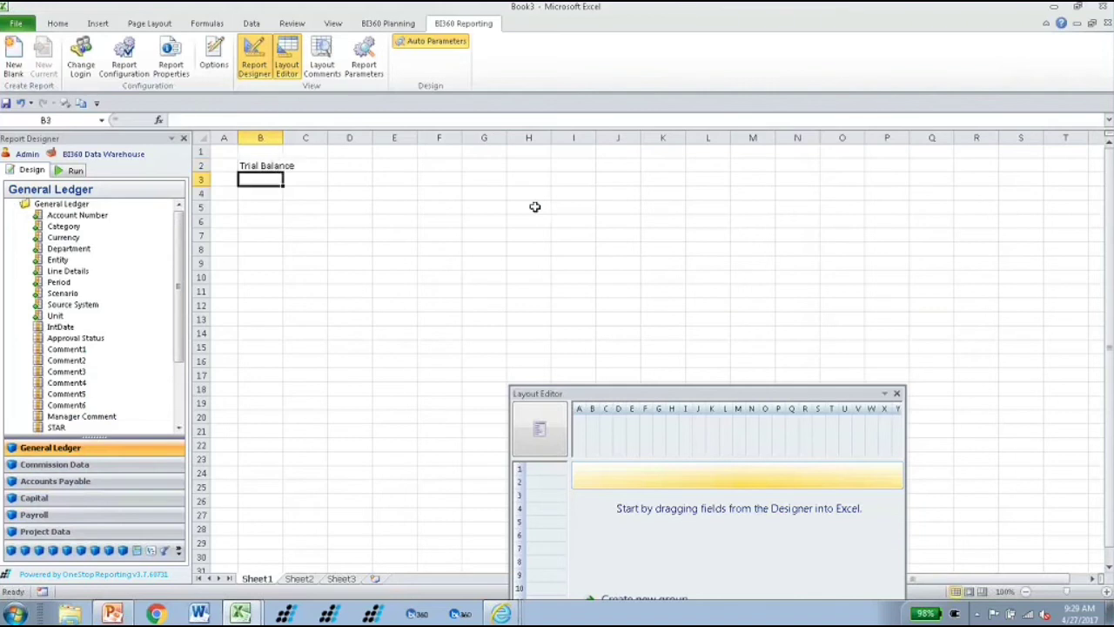
pyautogui.moveTo(238, 138); pyautogui.dragTo(223, 138)
# Make the Trial Balance title bold and increase its font size to 14
pyautogui.click(229, 164)
pyautogui.click(57, 23)
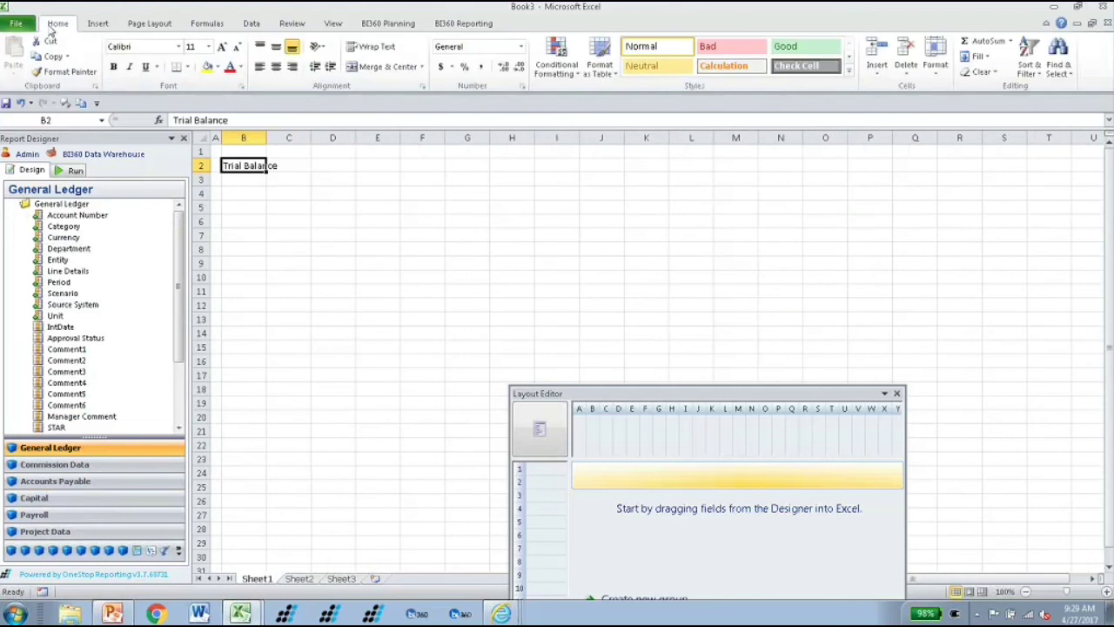
pyautogui.click(112, 67)
pyautogui.click(222, 46)
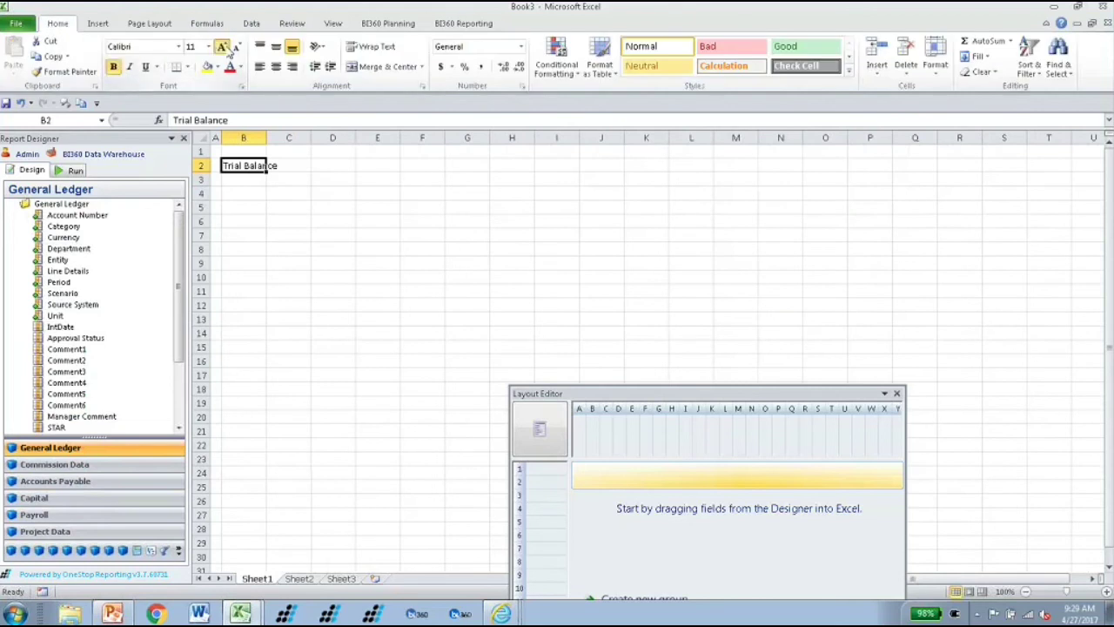
pyautogui.click(222, 46)
# Enter the column headers Account in B6 and Description in C6, and widen columns B and C
pyautogui.click(252, 226)
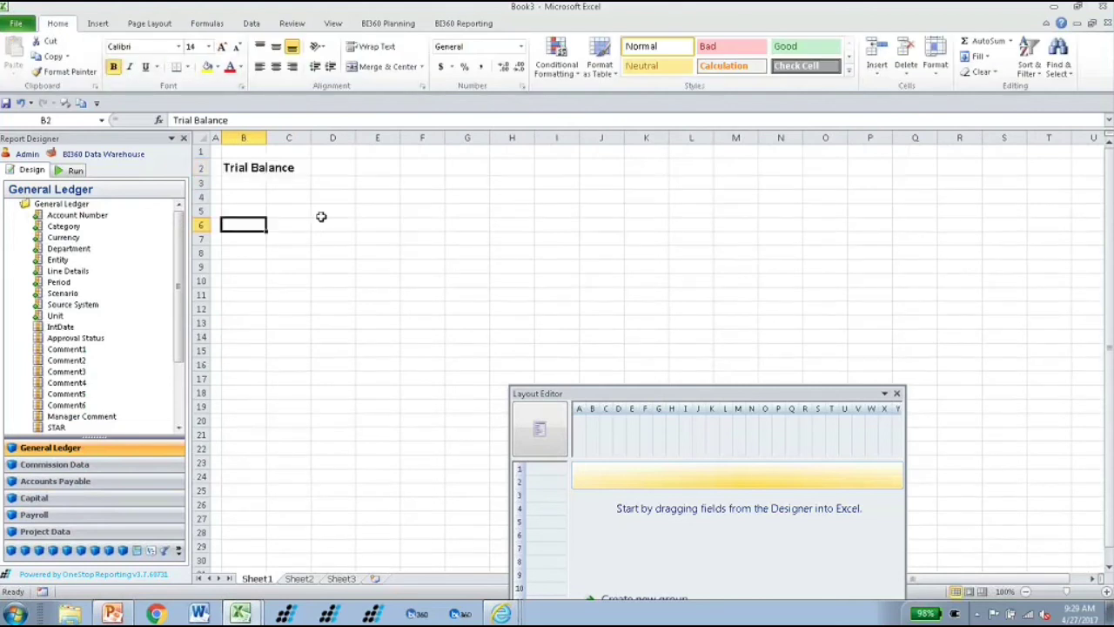
pyautogui.write('Account')
pyautogui.press('Tab')
pyautogui.write('De')
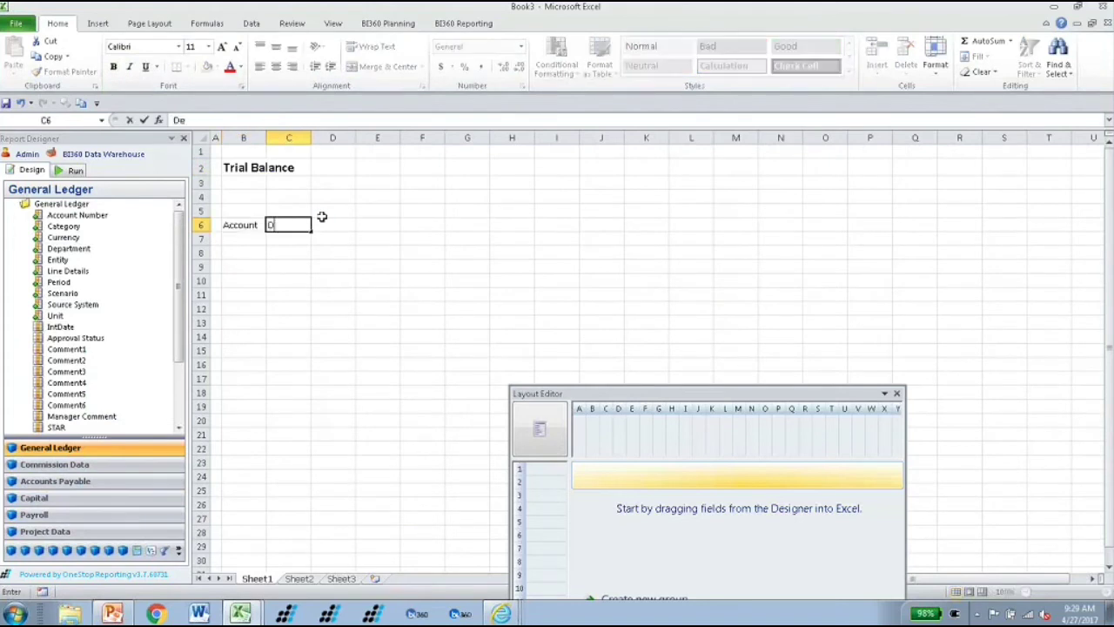
pyautogui.write('scription')
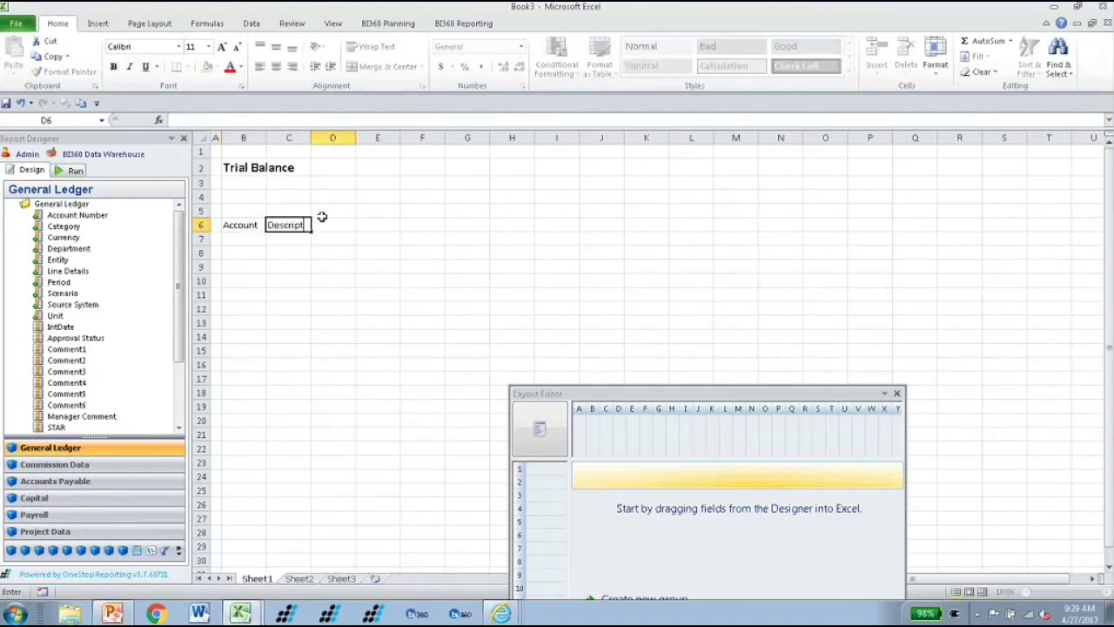
pyautogui.press('Tab')
pyautogui.moveTo(310, 138); pyautogui.dragTo(390, 140)
pyautogui.moveTo(266, 137); pyautogui.dragTo(270, 137)
# Make the header row B6:F6 bold and fill it with light blue
pyautogui.moveTo(246, 225); pyautogui.dragTo(500, 225)
pyautogui.click(114, 68)
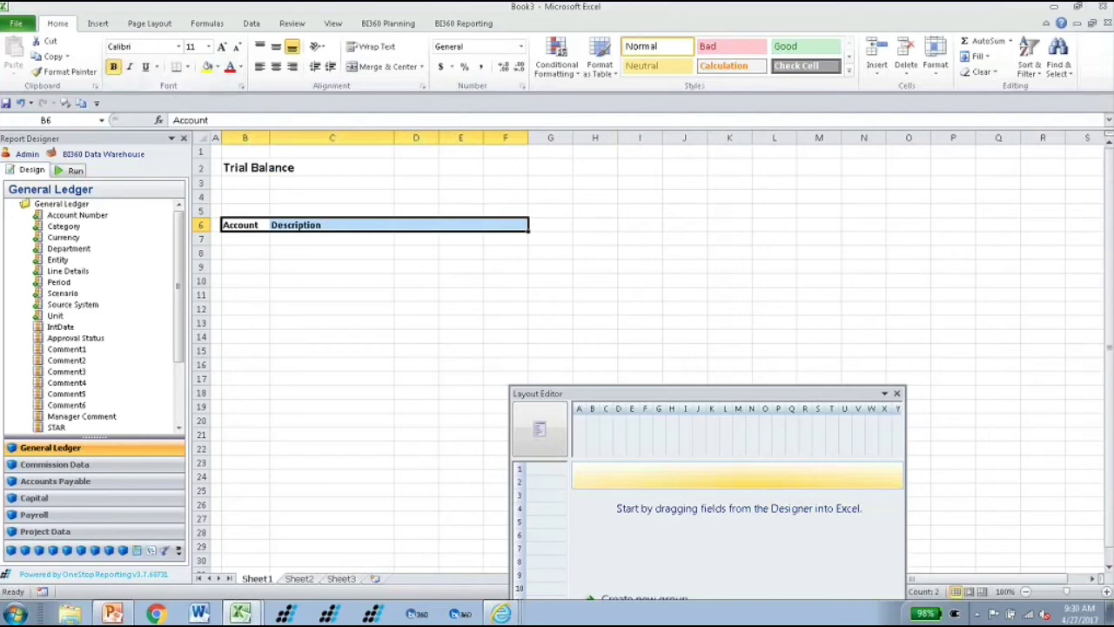
pyautogui.click(219, 68)
pyautogui.click(240, 112)
pyautogui.click(357, 318)
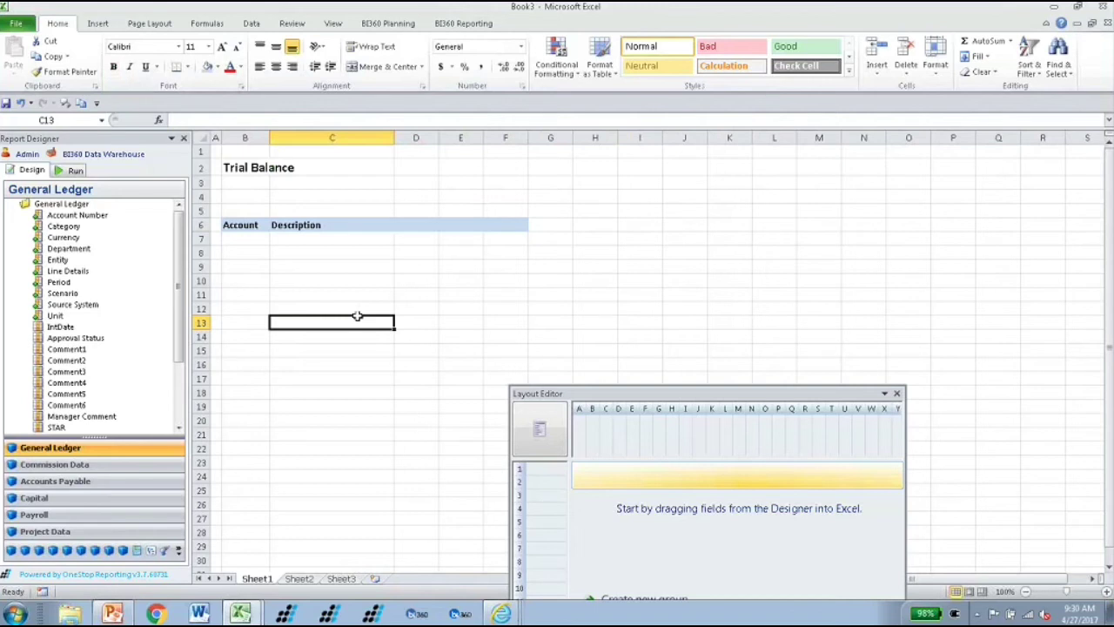
# Add the Account Number field to B7 with a new selection group on the row, and move the Layout Editor higher over the sheet
pyautogui.moveTo(131, 435); pyautogui.dragTo(135, 367)
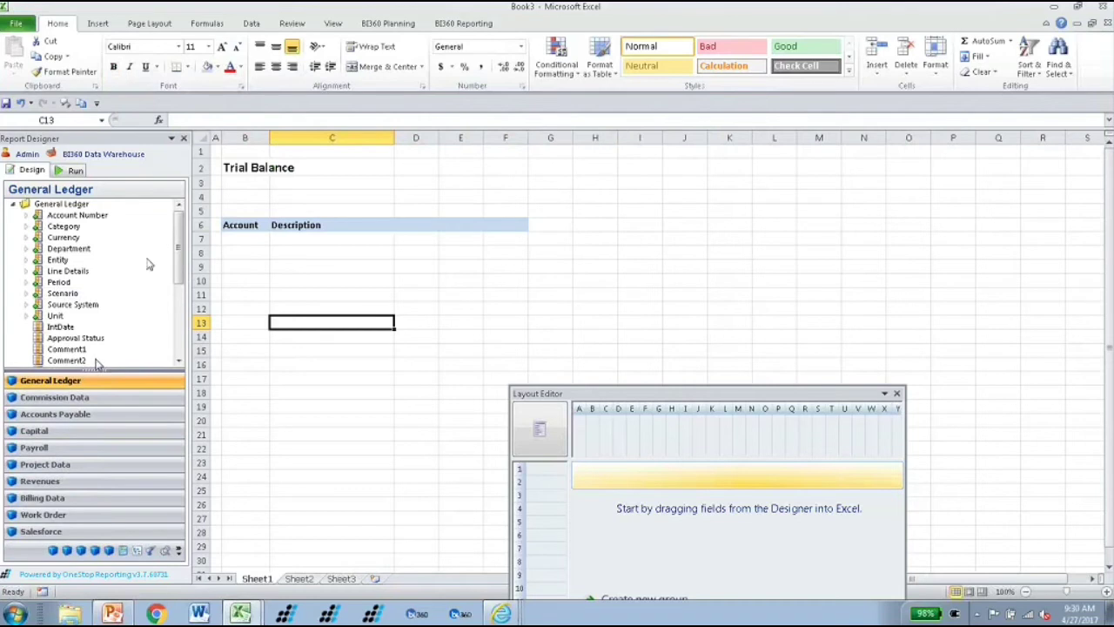
pyautogui.moveTo(92, 216); pyautogui.dragTo(248, 242)
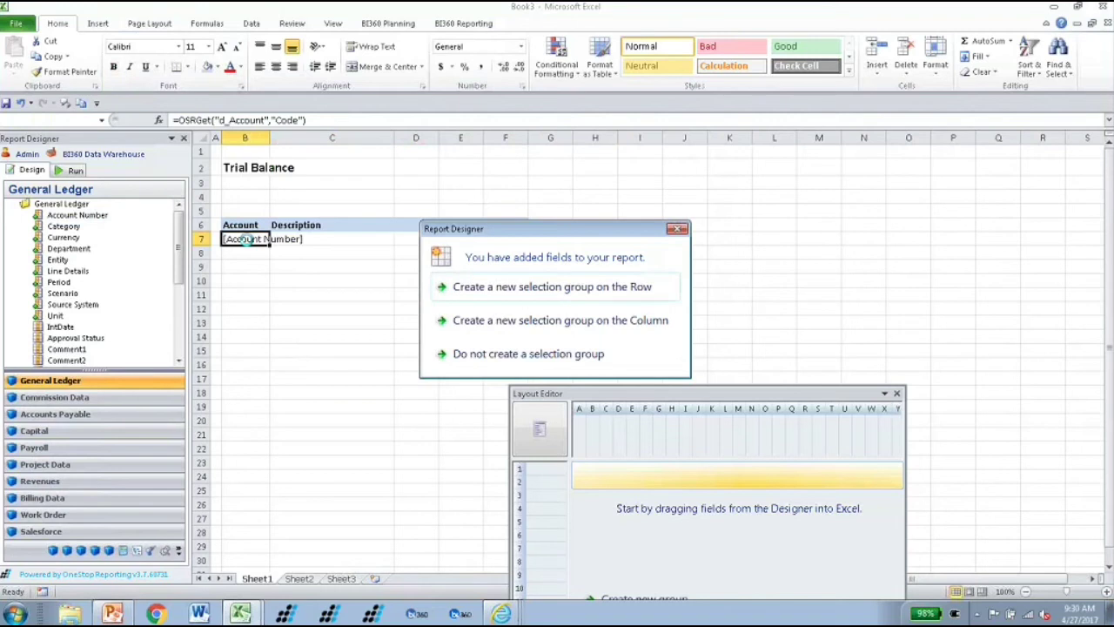
pyautogui.click(470, 290)
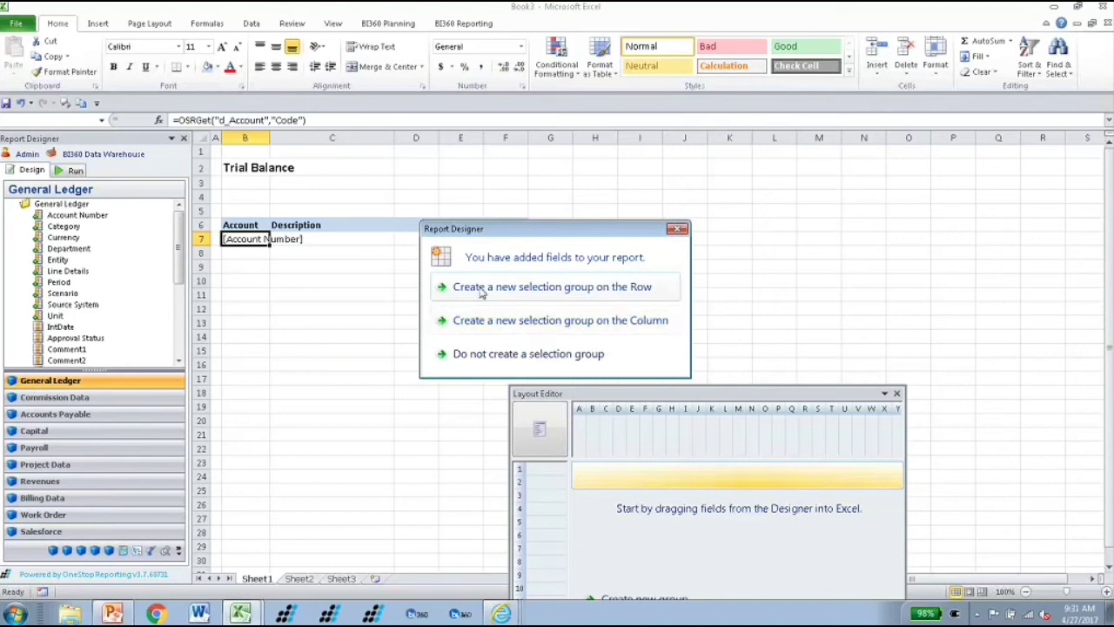
pyautogui.click(480, 290)
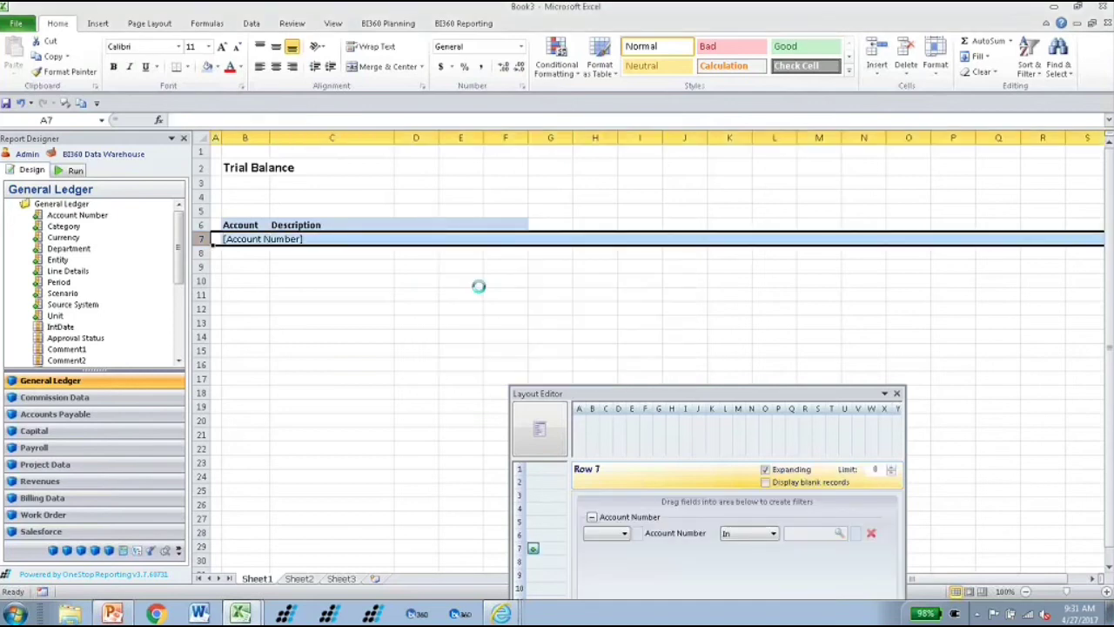
pyautogui.moveTo(610, 394); pyautogui.dragTo(482, 299)
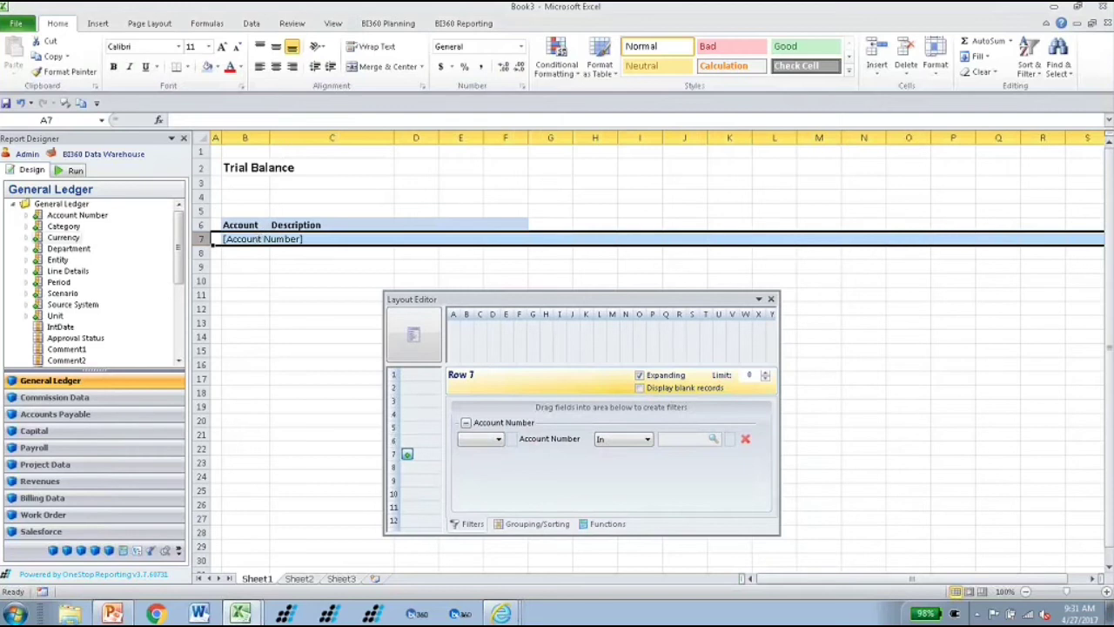
# Add the Account Number dimension's Description field to cell C7
pyautogui.click(27, 215)
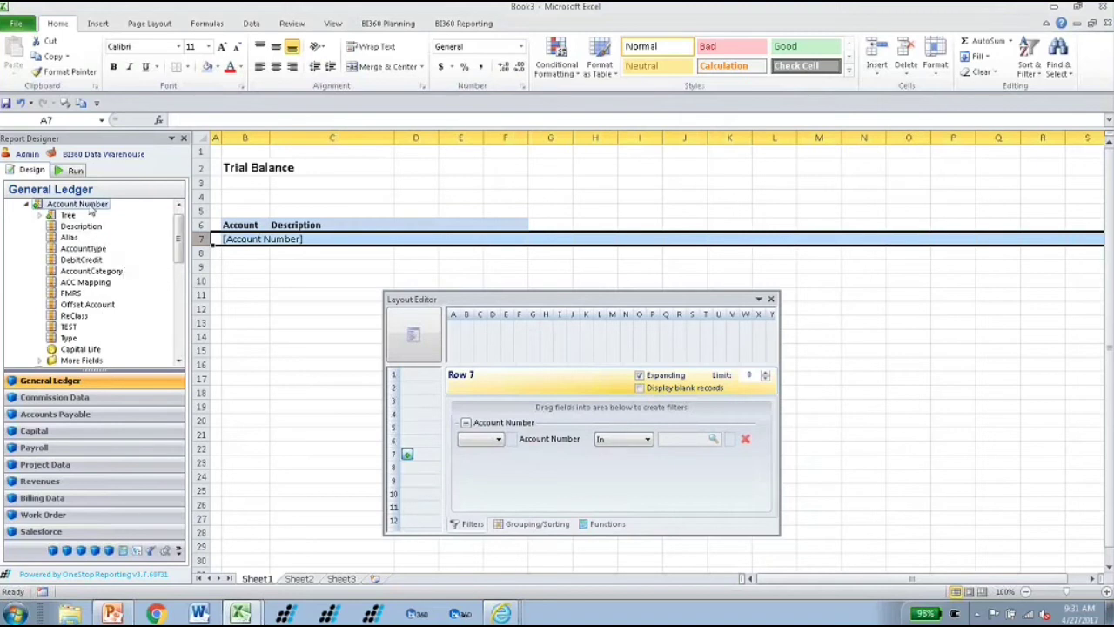
pyautogui.moveTo(79, 227); pyautogui.dragTo(305, 246)
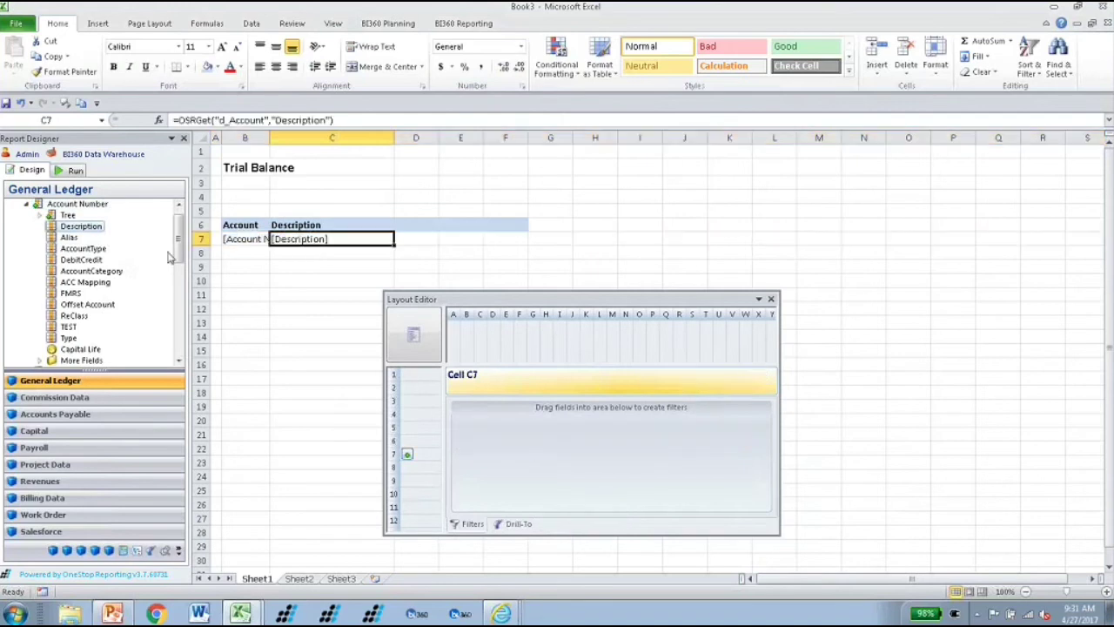
pyautogui.click(27, 204)
# Add the Amount field to cells D7 and E7, widen column C further, and move the Layout Editor
pyautogui.scroll(-1, 182, 266)
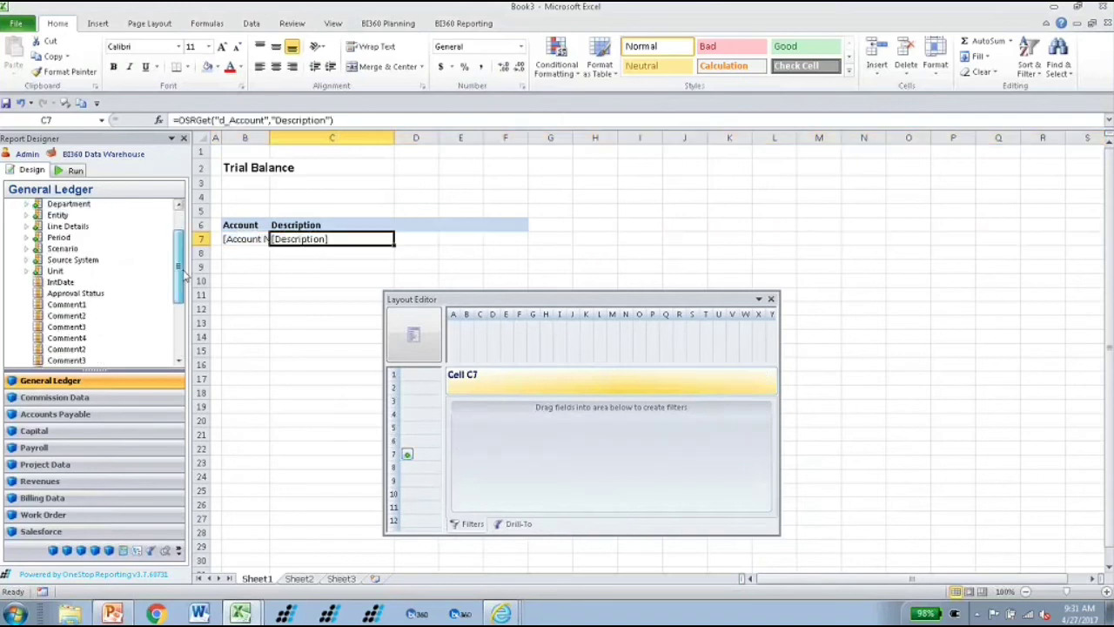
pyautogui.scroll(-3, 182, 277)
pyautogui.moveTo(61, 282); pyautogui.dragTo(473, 246)
pyautogui.moveTo(394, 140); pyautogui.dragTo(436, 143)
pyautogui.moveTo(486, 299); pyautogui.dragTo(468, 228)
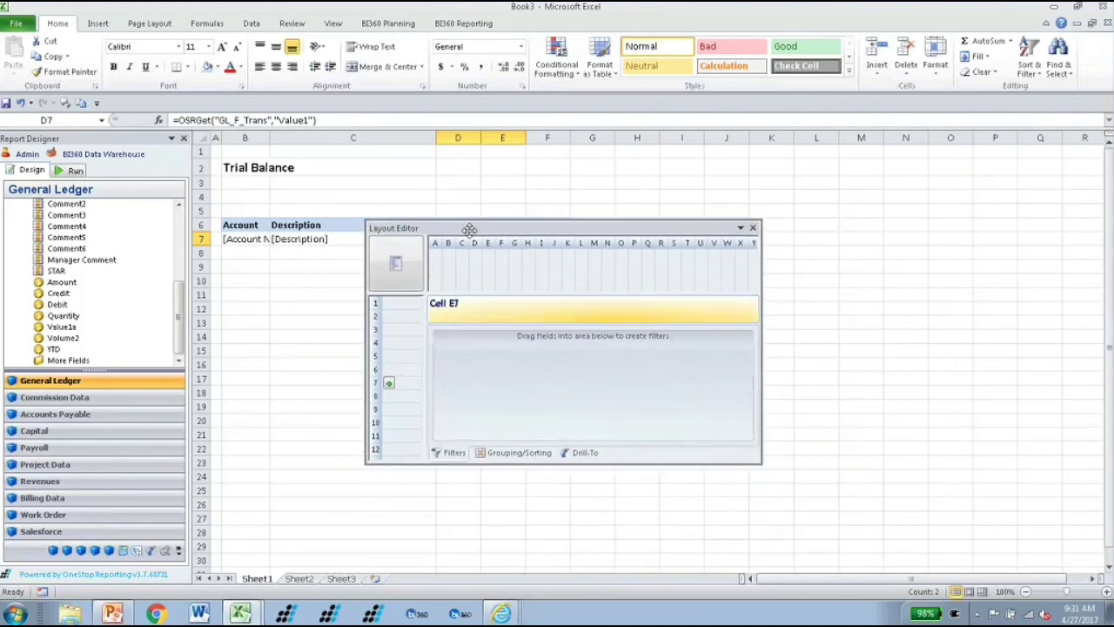
# Filter row 7 to the account number range from 100 to 60300
pyautogui.click(389, 386)
pyautogui.moveTo(542, 227); pyautogui.dragTo(516, 198)
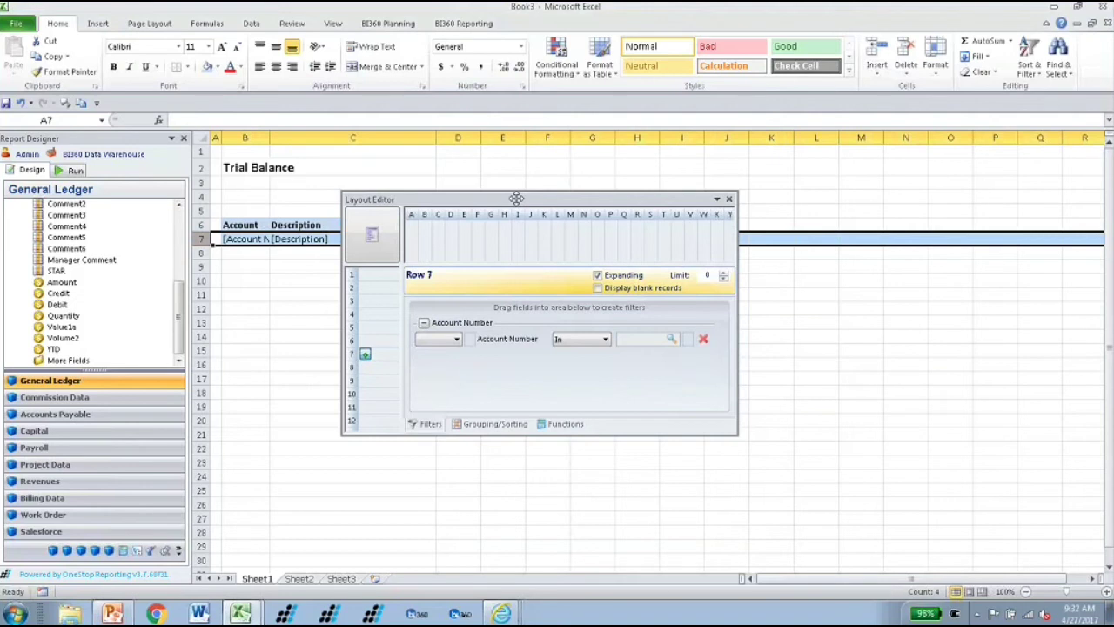
pyautogui.moveTo(516, 198); pyautogui.dragTo(555, 274)
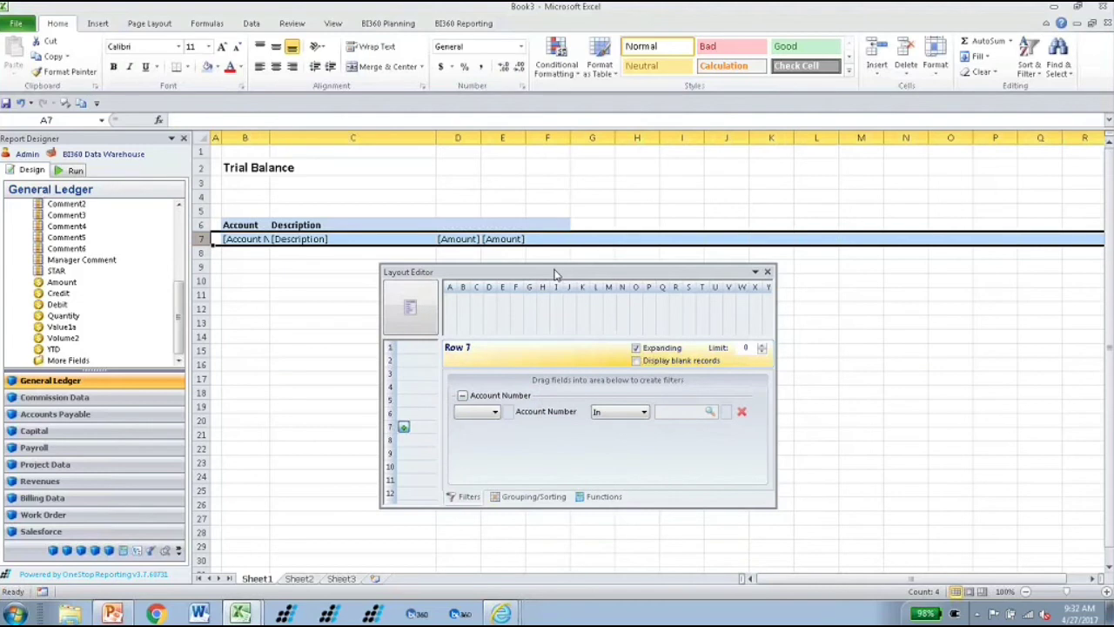
pyautogui.click(709, 411)
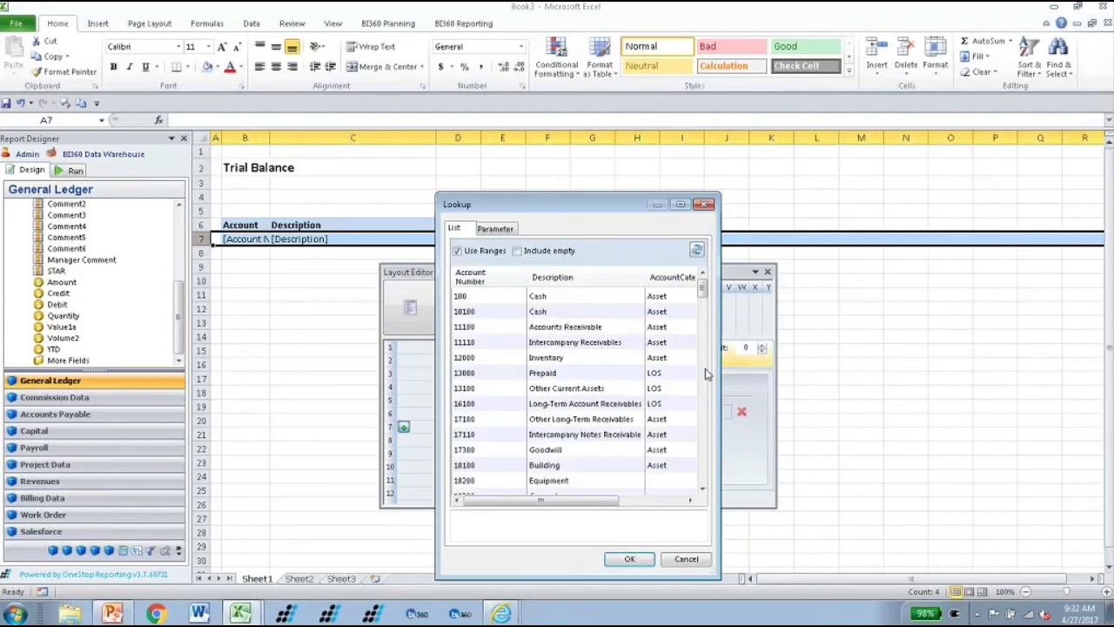
pyautogui.click(680, 296)
pyautogui.moveTo(702, 289); pyautogui.dragTo(697, 396)
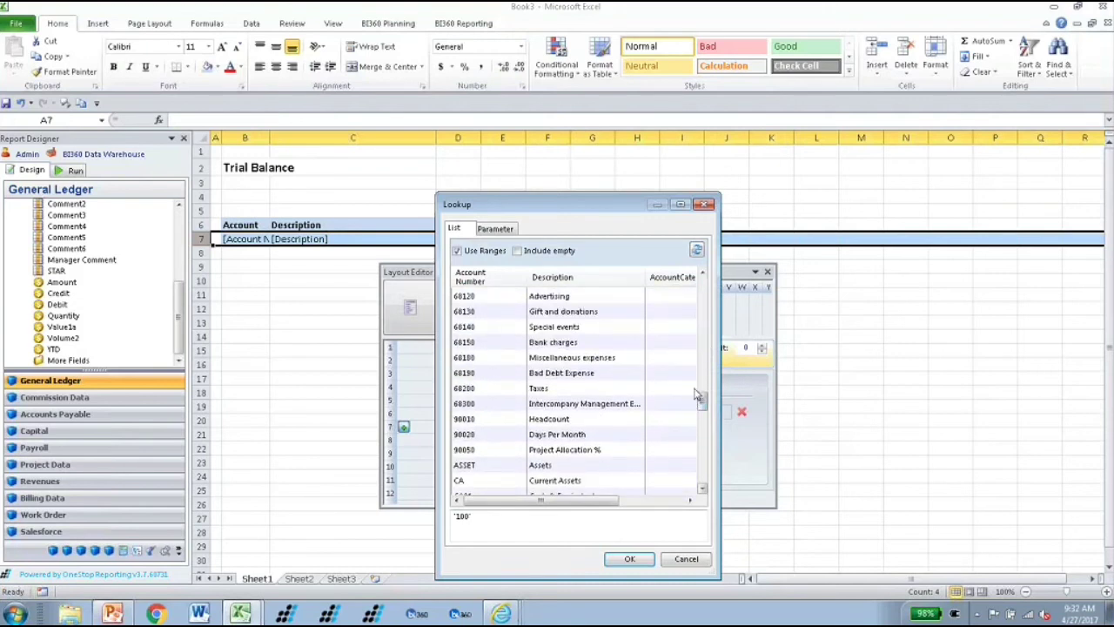
pyautogui.keyDown('shift'); pyautogui.click(514, 405); pyautogui.keyUp('shift')
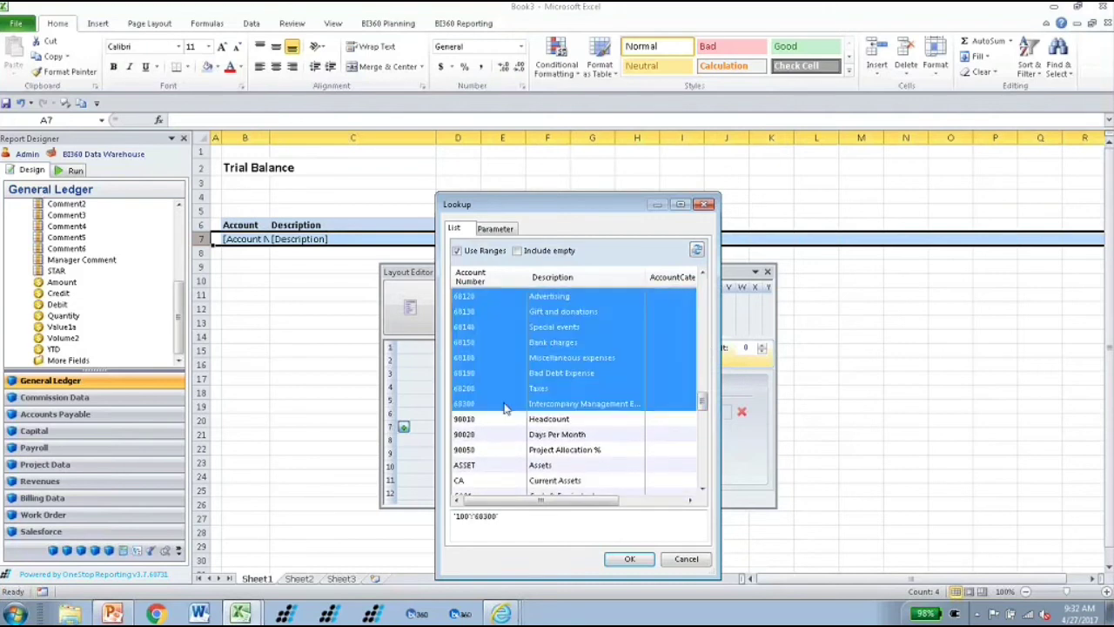
pyautogui.click(629, 558)
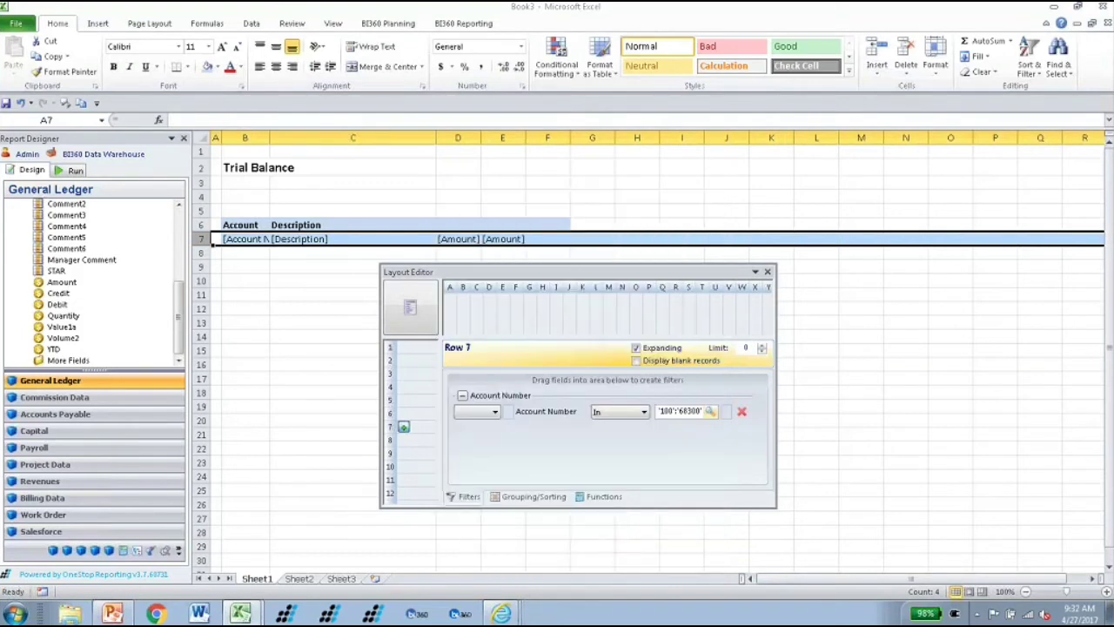
# Switch row 7's Expanding option off and back on, and close the Layout Editor
pyautogui.click(637, 348)
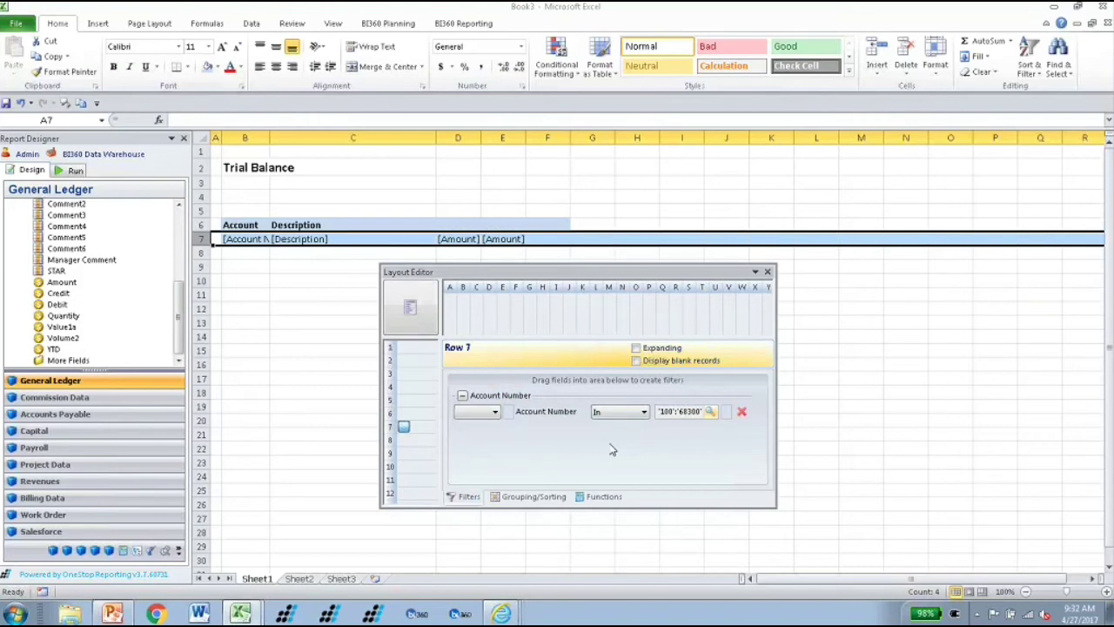
pyautogui.click(651, 347)
pyautogui.click(766, 272)
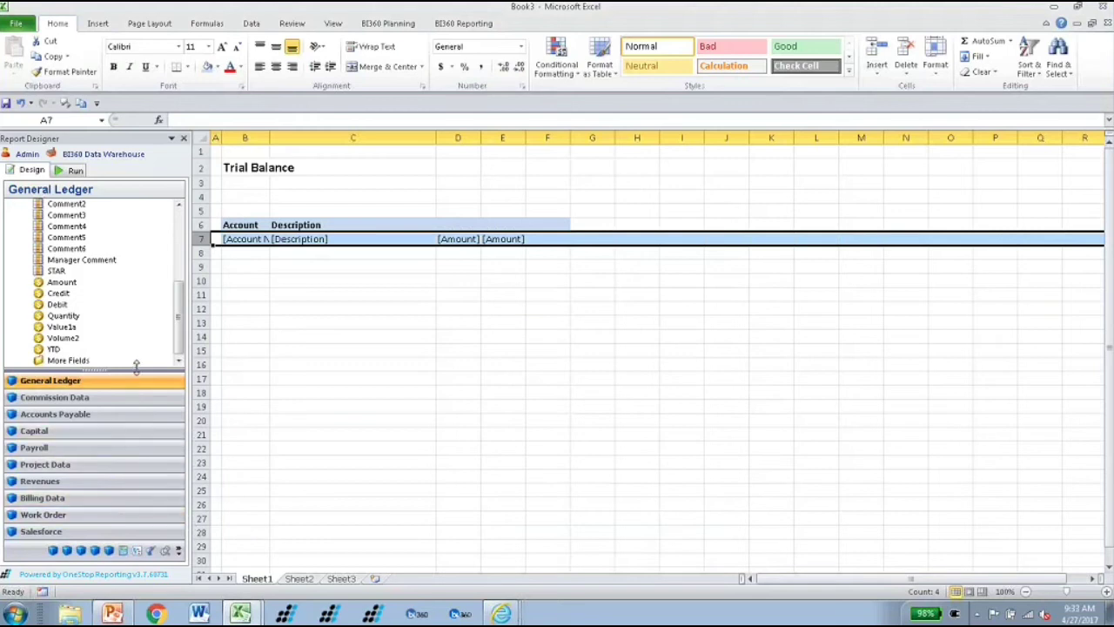
# Show the Functions module in the Report Designer, enlarge its list and look through the available period functions
pyautogui.moveTo(117, 370); pyautogui.dragTo(133, 268)
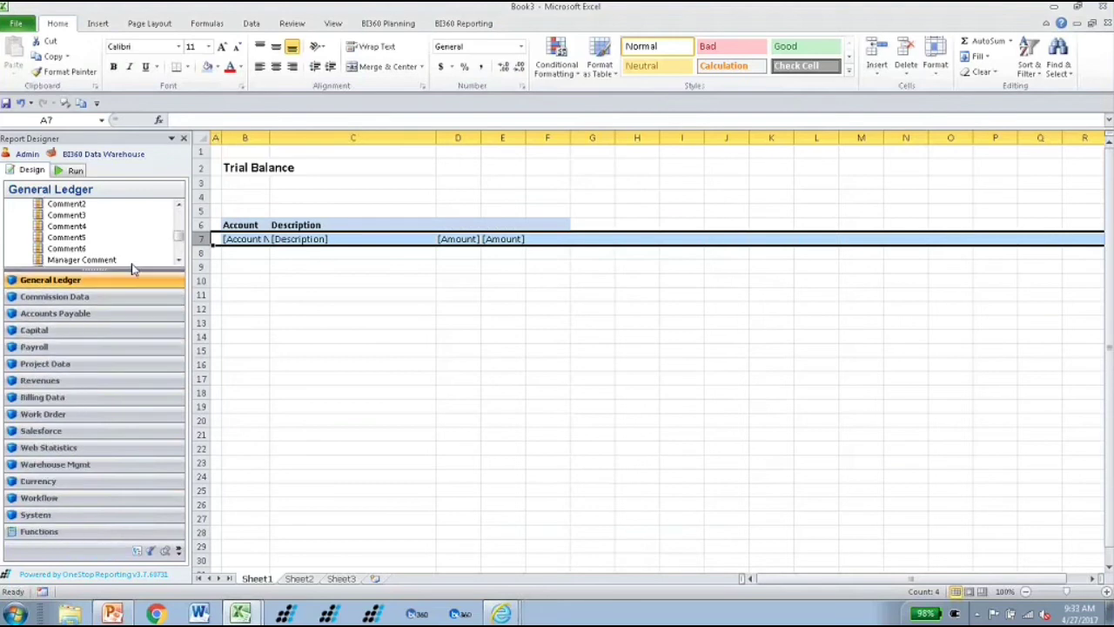
pyautogui.click(44, 531)
pyautogui.moveTo(140, 268); pyautogui.dragTo(135, 529)
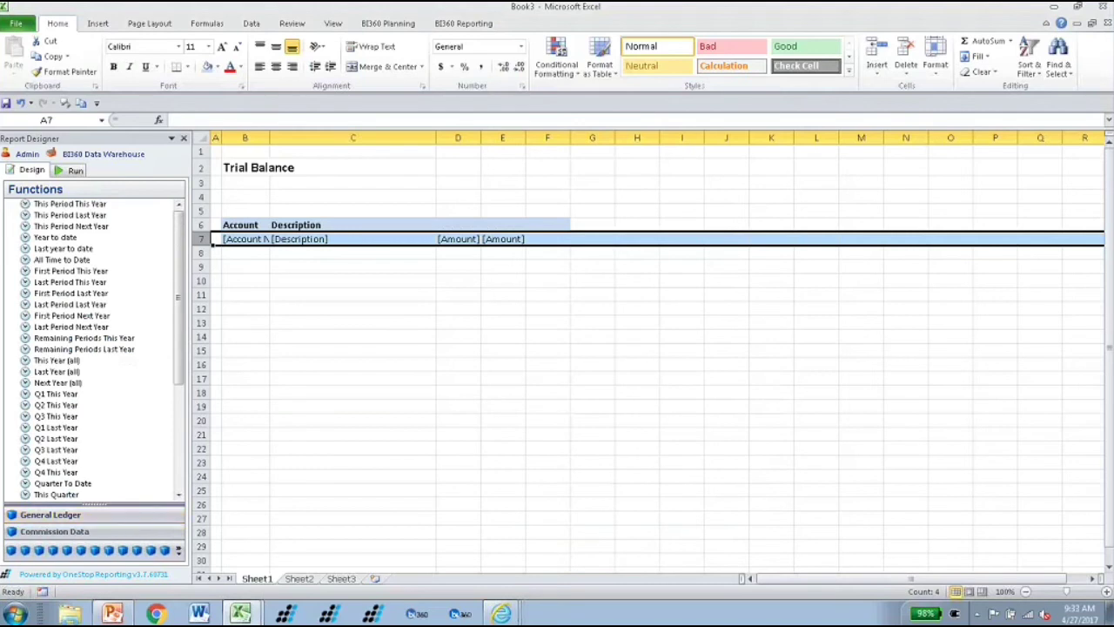
pyautogui.moveTo(179, 297); pyautogui.dragTo(180, 461)
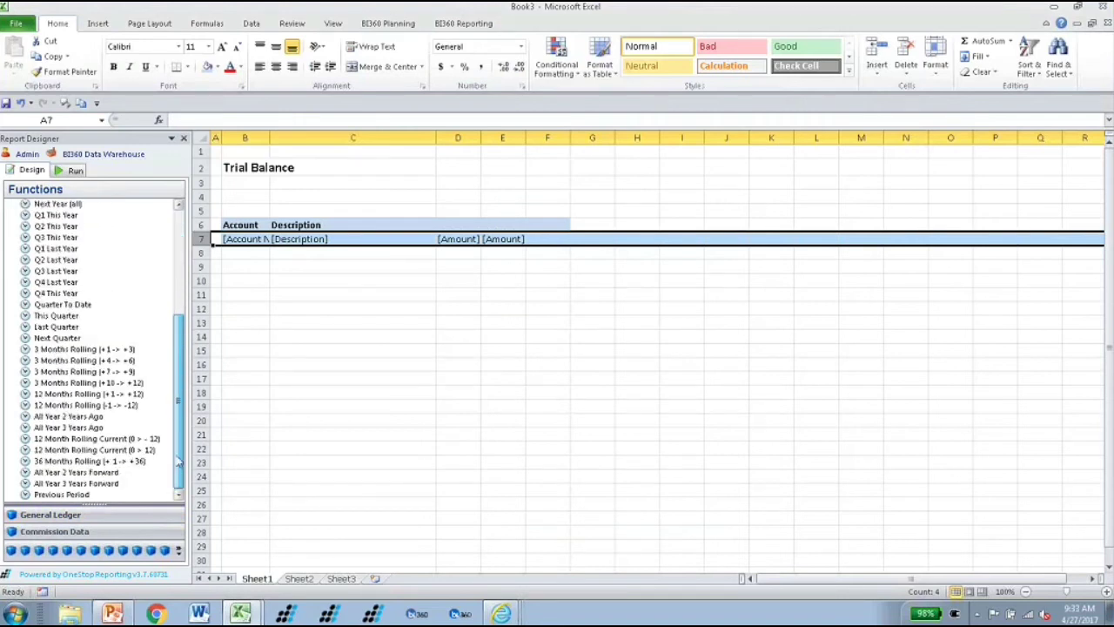
pyautogui.scroll(5, 183, 424)
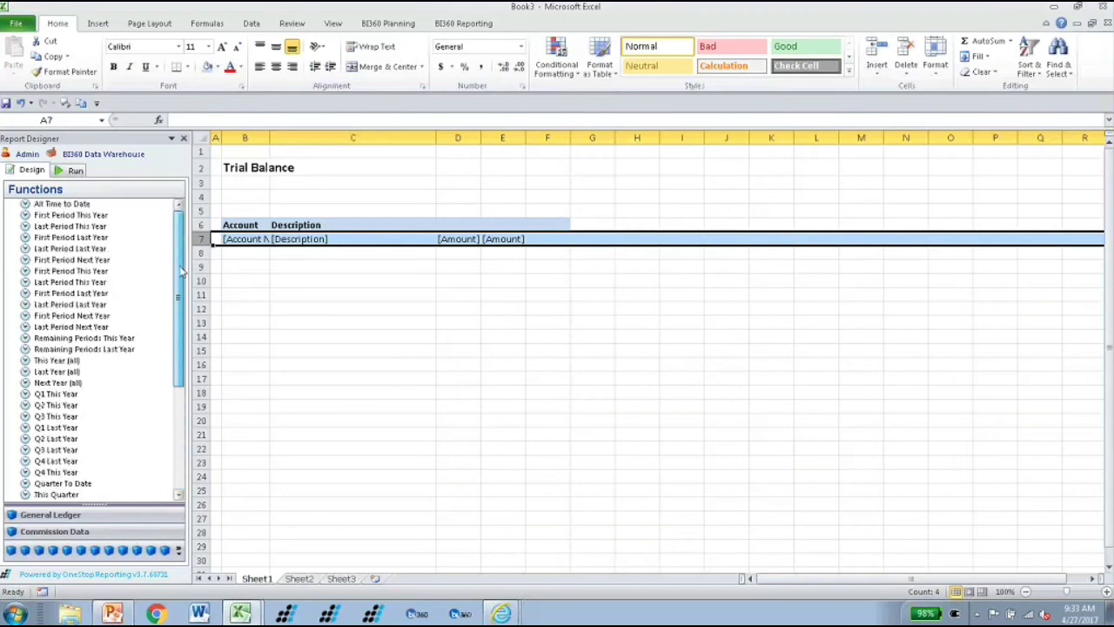
# Apply the Year to date function to D6 and the Last year to date function to E6
pyautogui.click(52, 238)
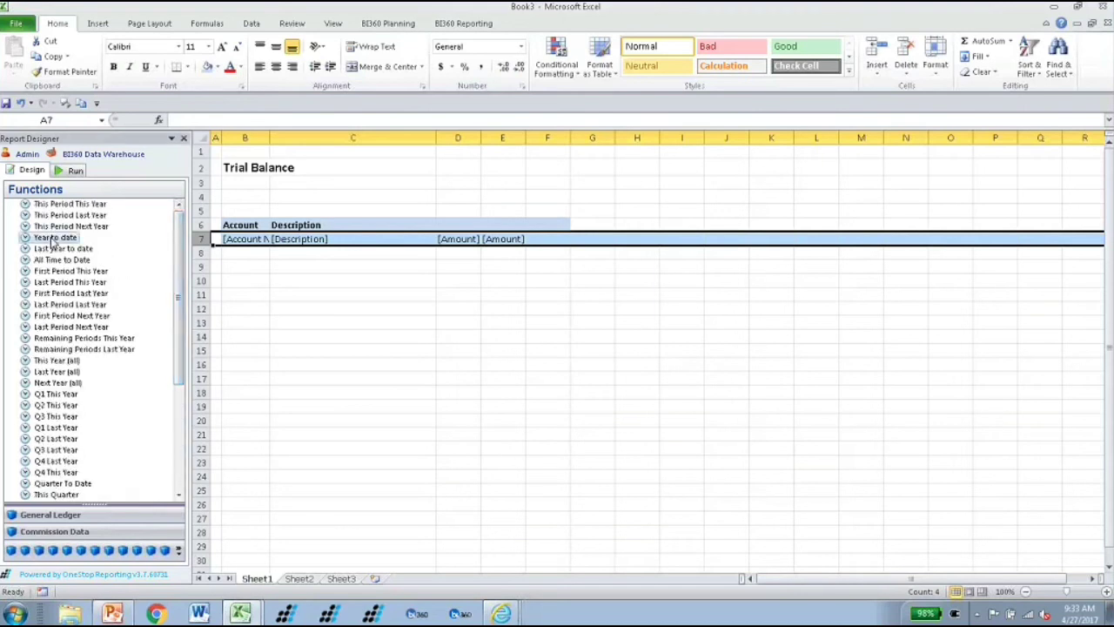
pyautogui.moveTo(52, 241); pyautogui.dragTo(458, 223)
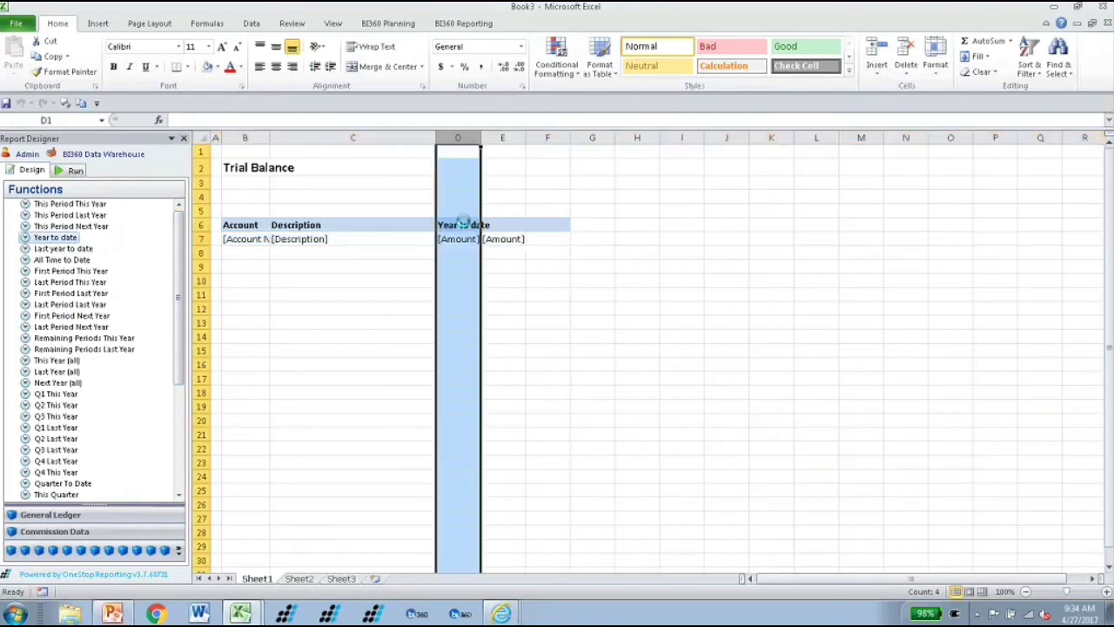
pyautogui.click(63, 249)
pyautogui.moveTo(65, 253); pyautogui.dragTo(503, 224)
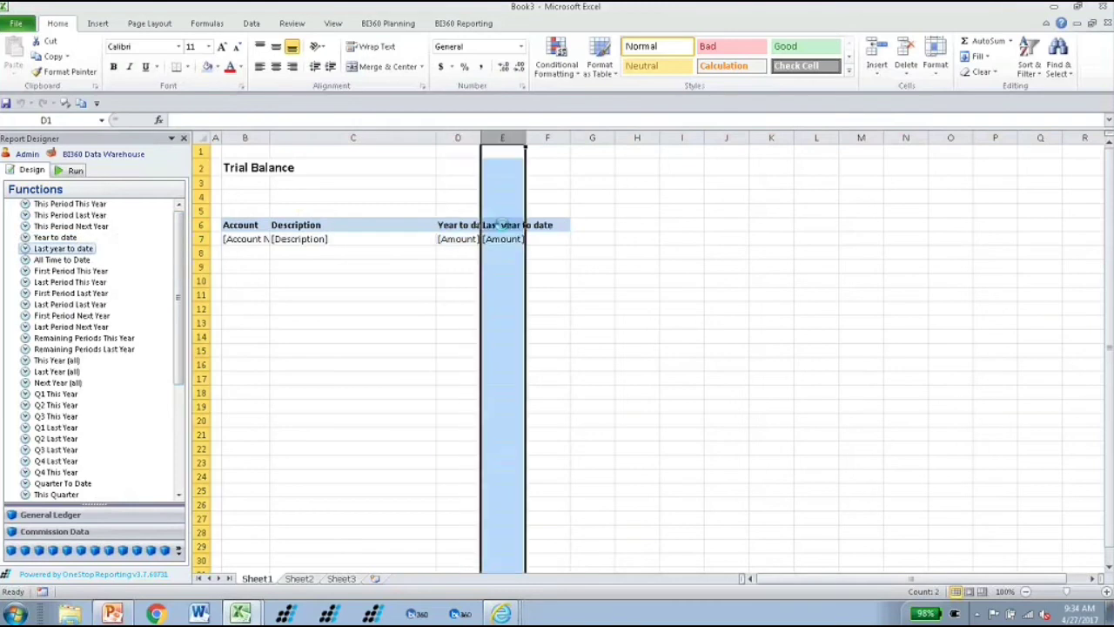
# Widen columns D to F together so the period headers fit
pyautogui.click(470, 137)
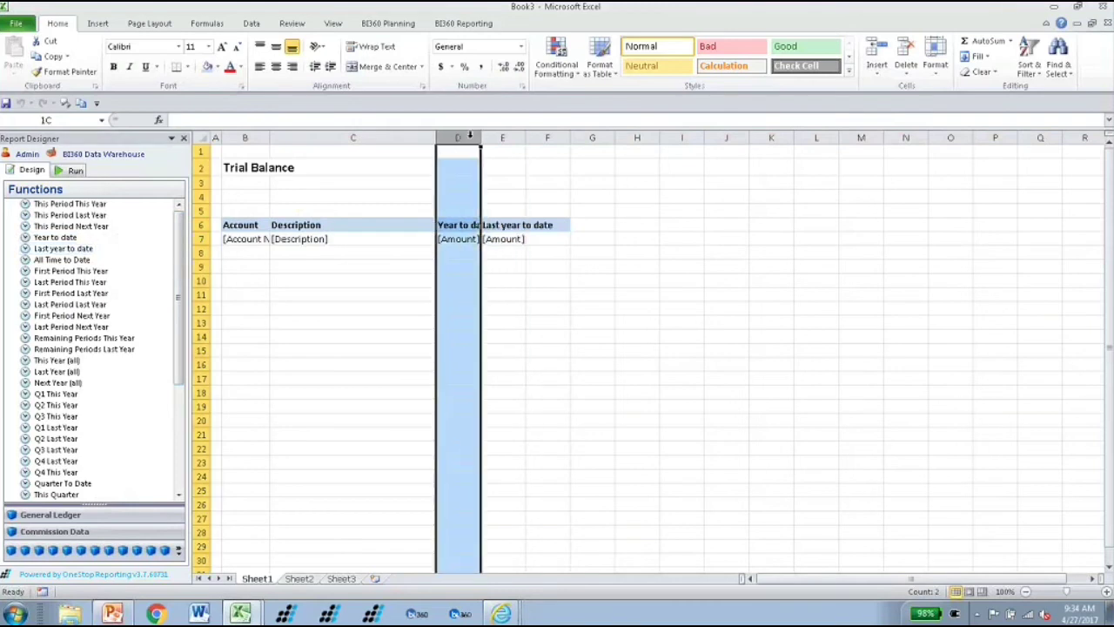
pyautogui.moveTo(470, 137); pyautogui.dragTo(564, 137)
pyautogui.moveTo(481, 137); pyautogui.dragTo(510, 141)
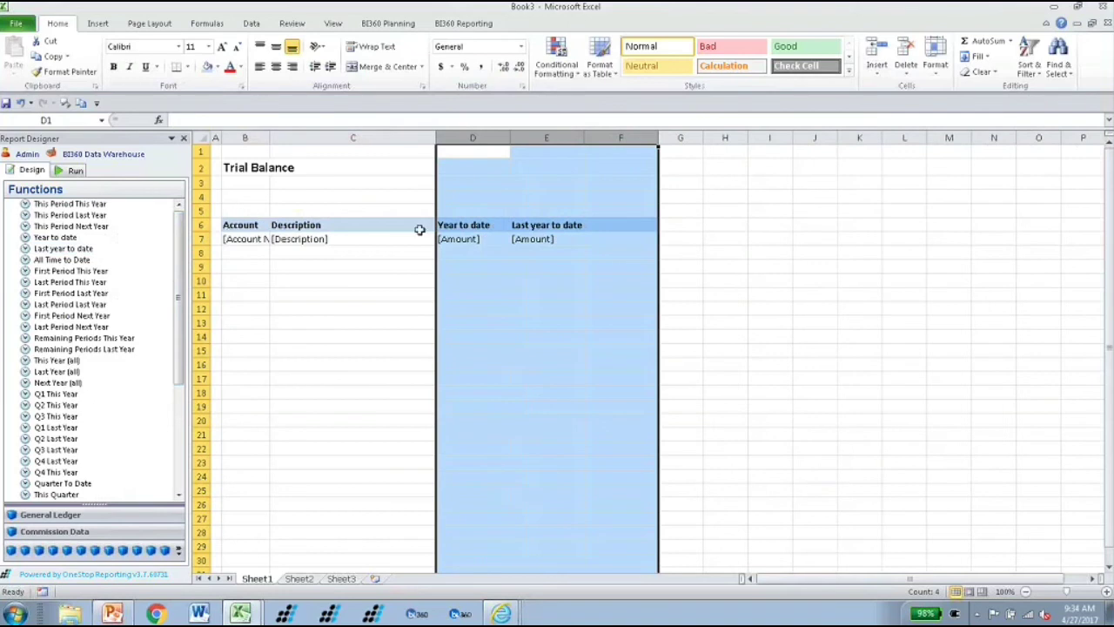
# Enter the header Variance in F6 and the formula =D7-E7 in F7
pyautogui.click(622, 224)
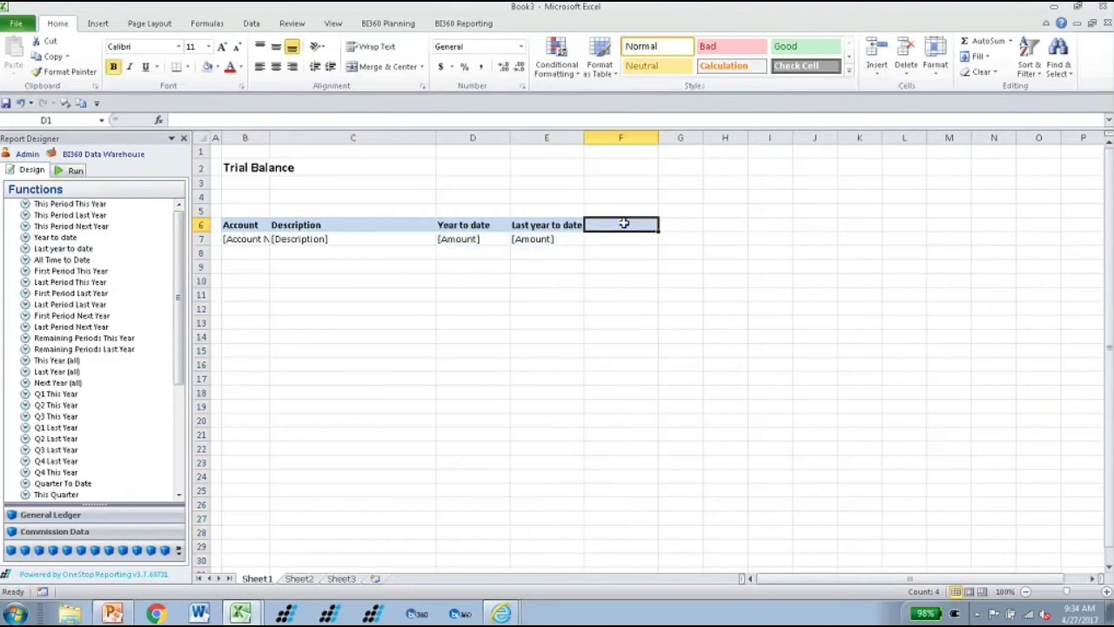
pyautogui.write('Varianc')
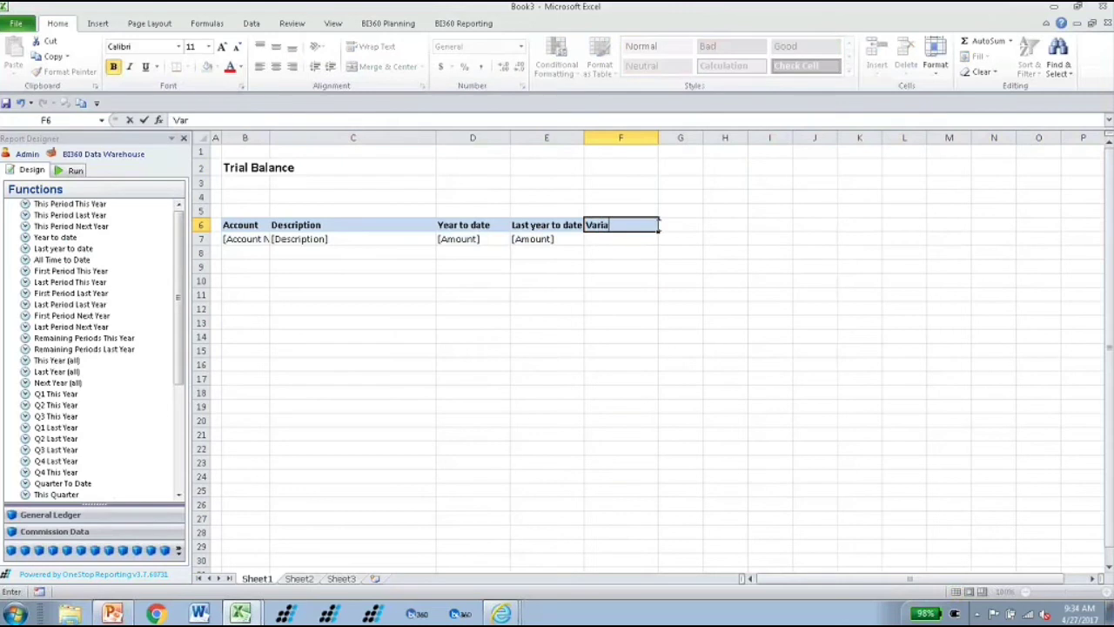
pyautogui.press('Return')
pyautogui.write('=')
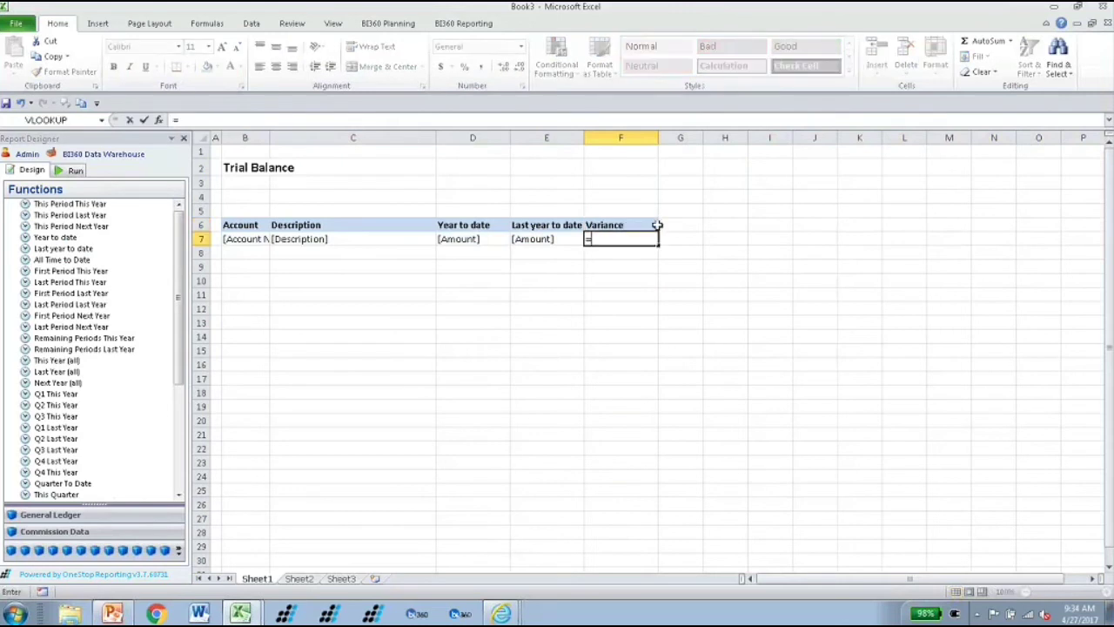
pyautogui.click(483, 239)
pyautogui.write('-')
pyautogui.click(525, 241)
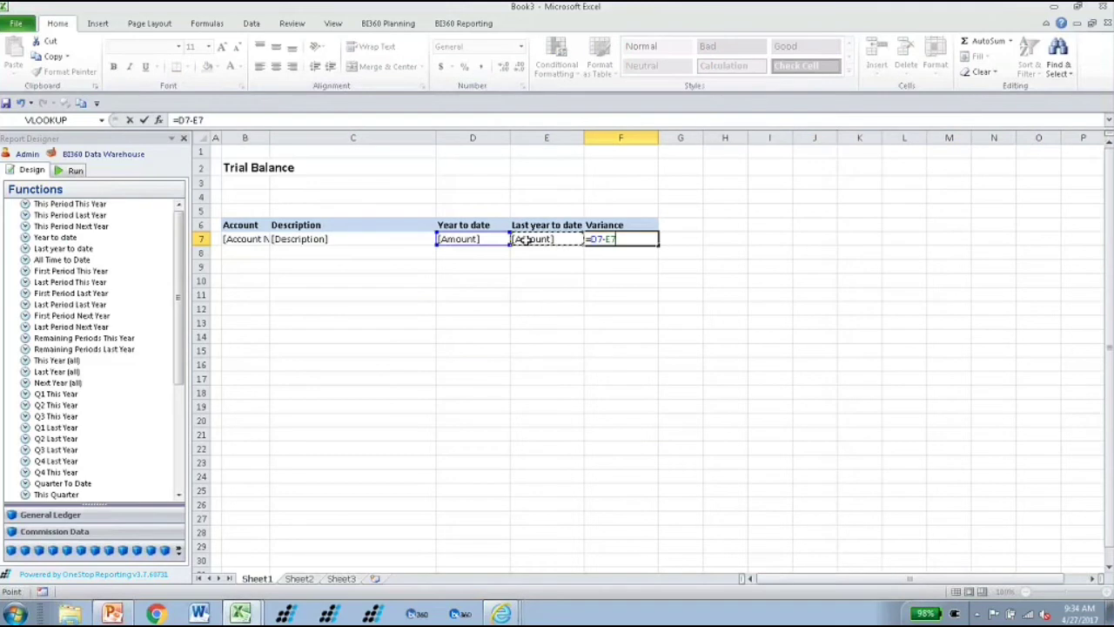
pyautogui.press('Return')
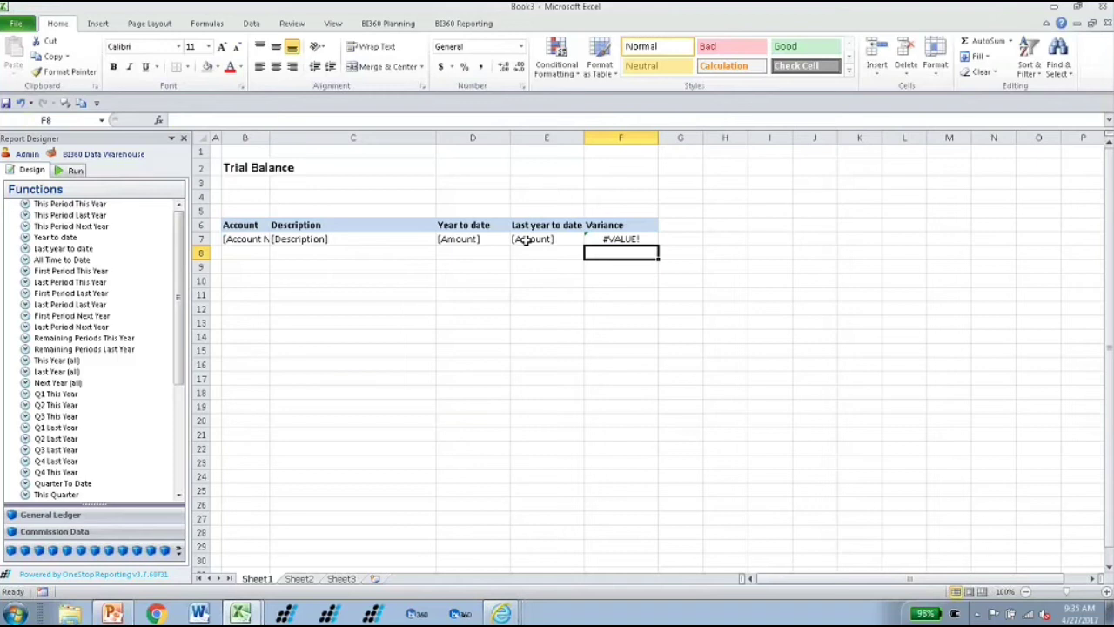
# Enter Total in B8 and format B8 to F8 in bold with a top and double bottom border
pyautogui.click(255, 256)
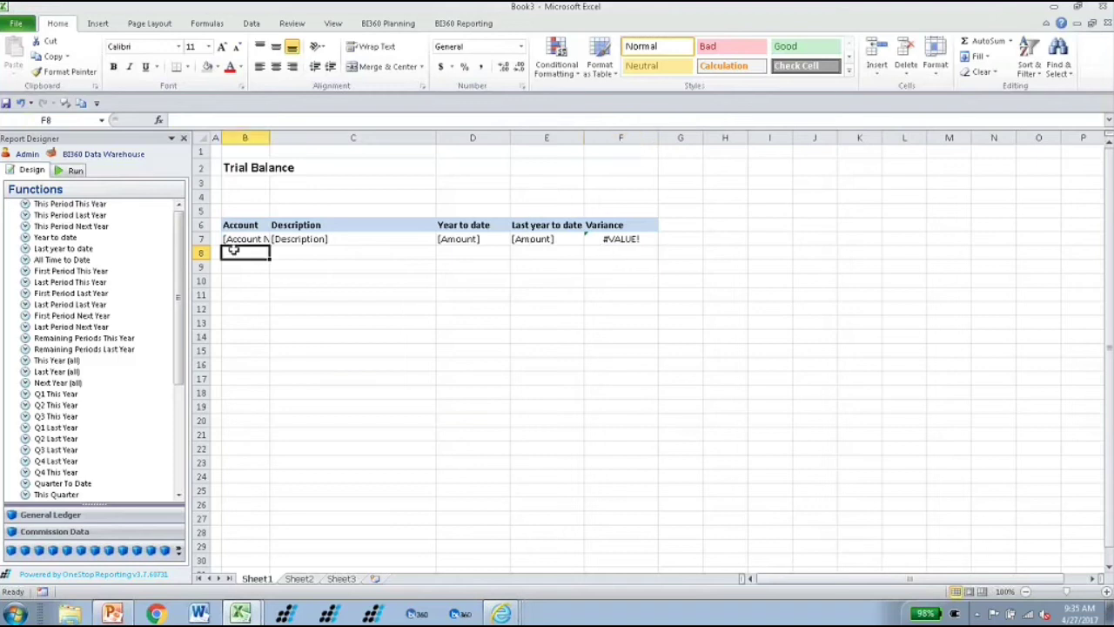
pyautogui.write('Total')
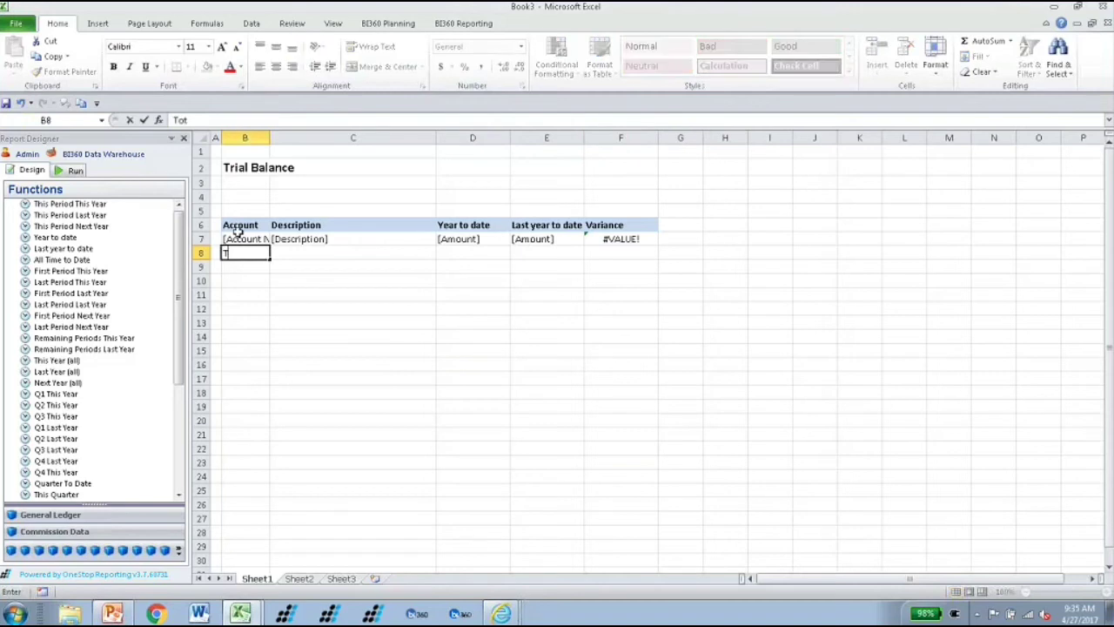
pyautogui.press('Tab')
pyautogui.moveTo(268, 257); pyautogui.dragTo(613, 250)
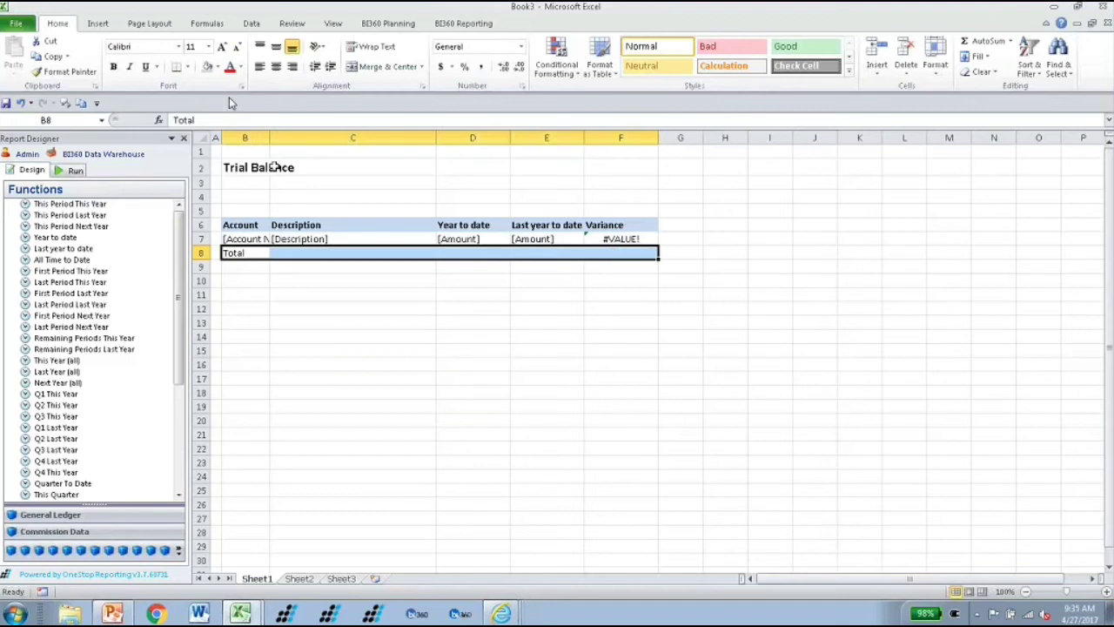
pyautogui.click(187, 67)
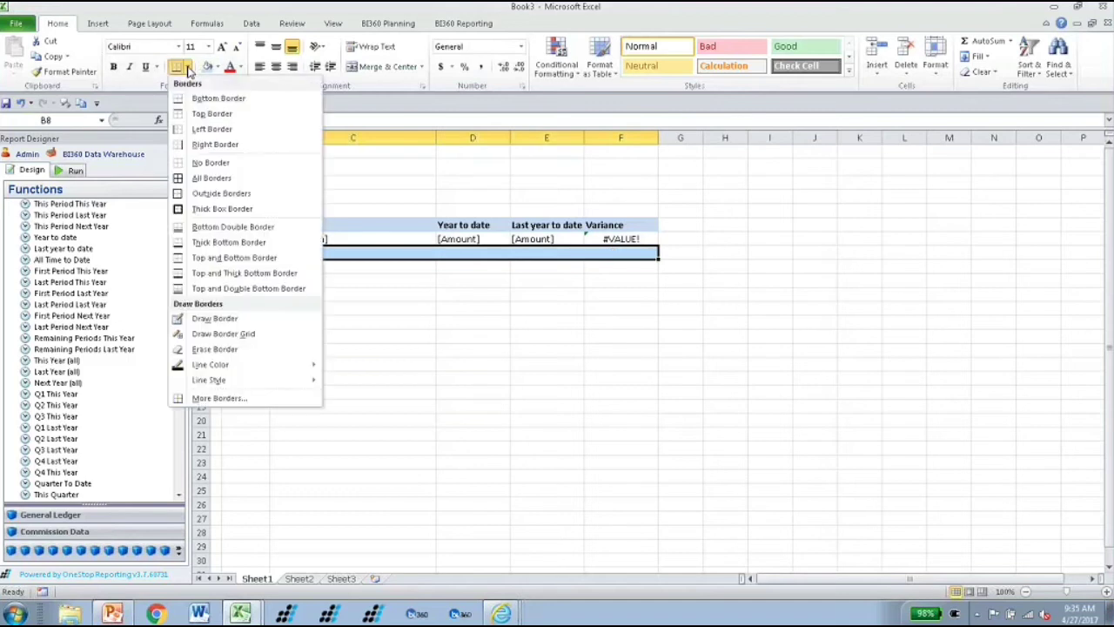
pyautogui.click(230, 288)
pyautogui.hotkey('ctrl', 'b')
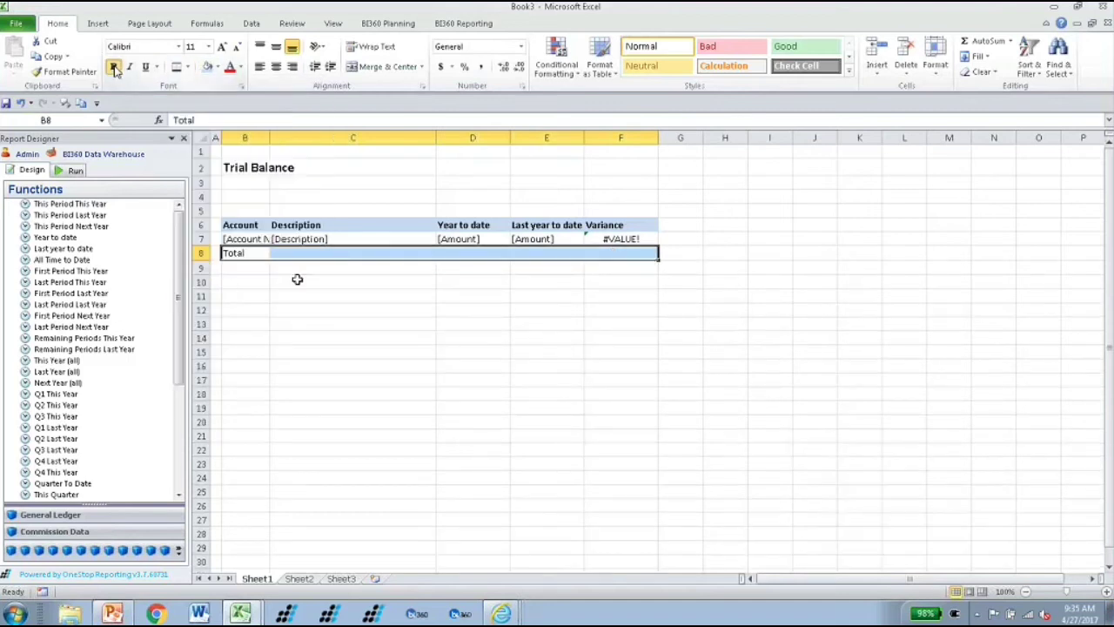
# Insert a total for the amount rows in D8 and fill it across to F8
pyautogui.click(467, 252)
pyautogui.rightClick(466, 251)
pyautogui.moveTo(539, 522)
pyautogui.click(625, 522)
pyautogui.moveTo(511, 258); pyautogui.dragTo(657, 259)
# Format D7 to F8 in the Accounting number format with the dollar sign and no decimals
pyautogui.moveTo(493, 231); pyautogui.dragTo(651, 256)
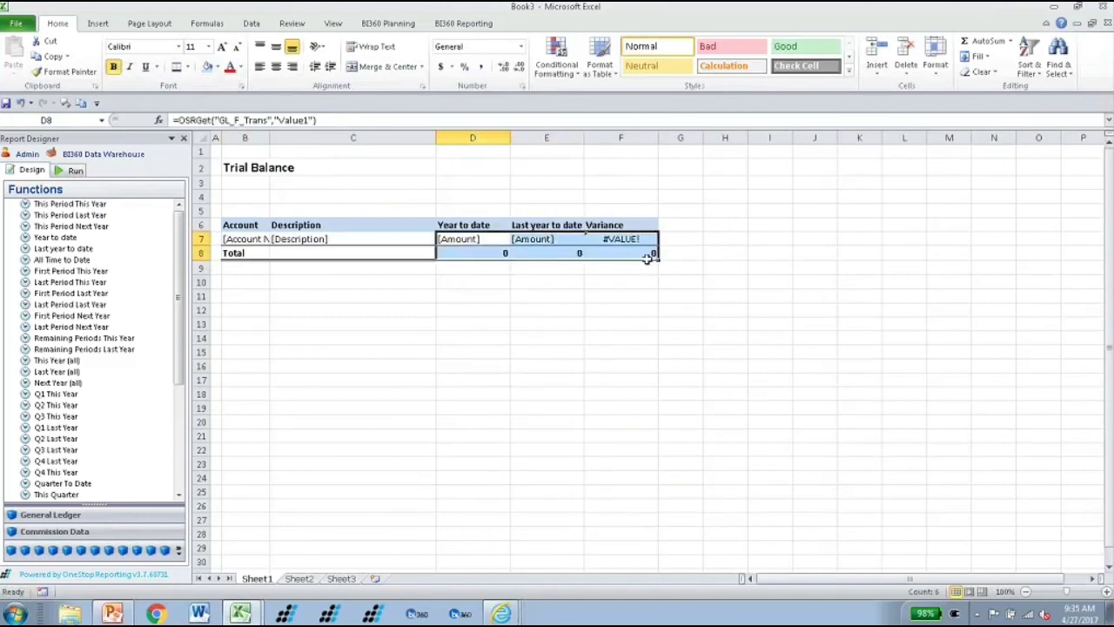
pyautogui.click(441, 67)
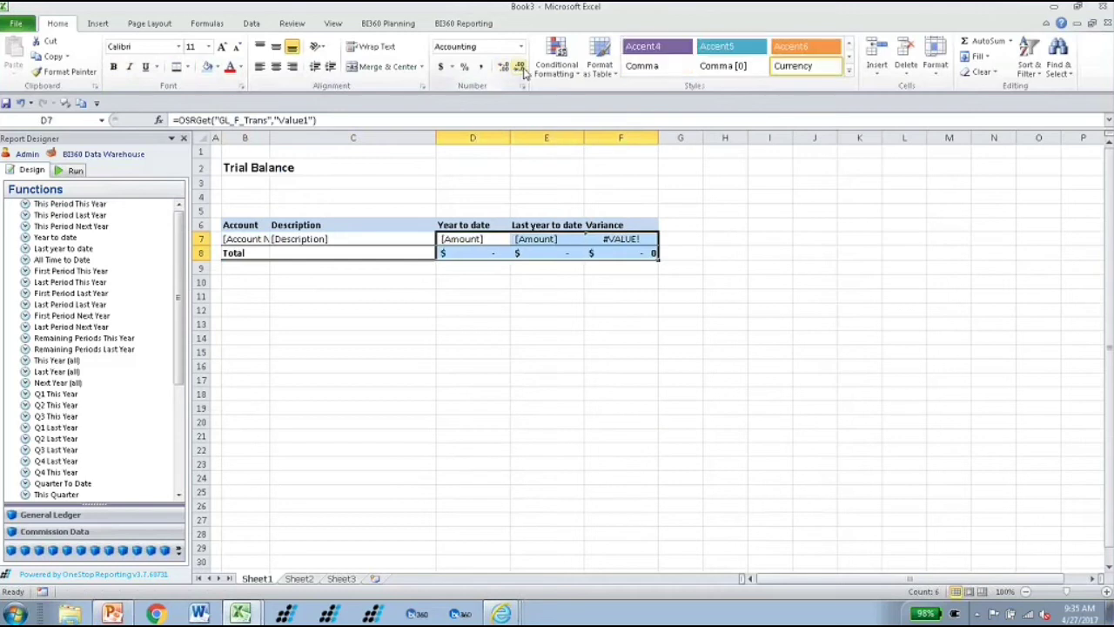
pyautogui.click(487, 307)
# Widen columns C and B and left-align the account number in B7
pyautogui.moveTo(436, 137); pyautogui.dragTo(501, 138)
pyautogui.moveTo(270, 138); pyautogui.dragTo(285, 139)
pyautogui.click(252, 239)
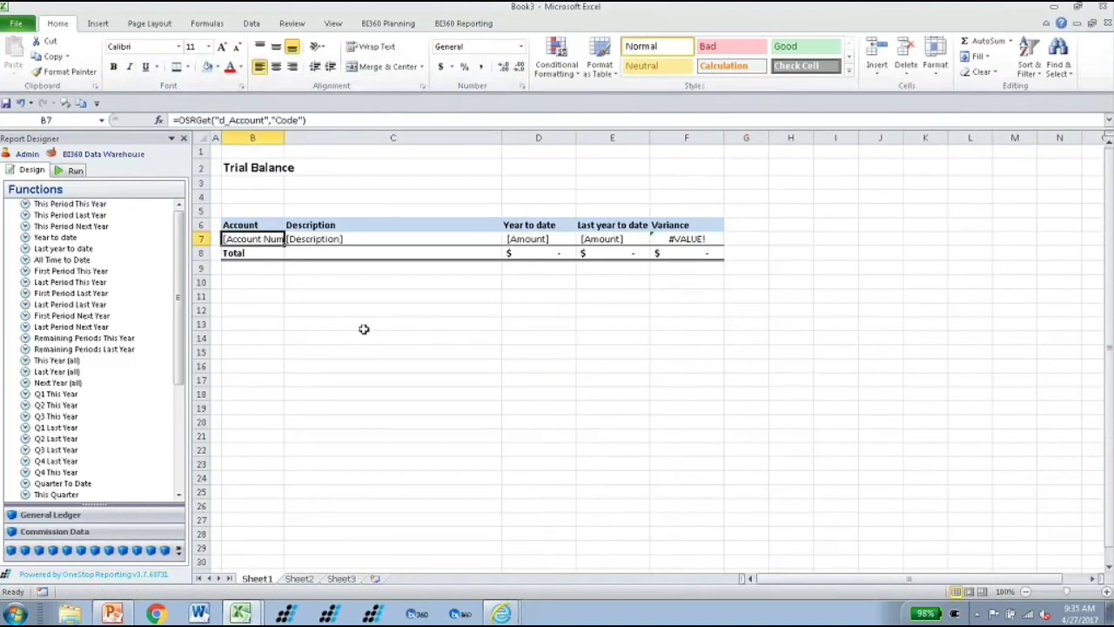
# Run the trial balance report for period 201203 and review the account rows down to the Total row
pyautogui.click(71, 169)
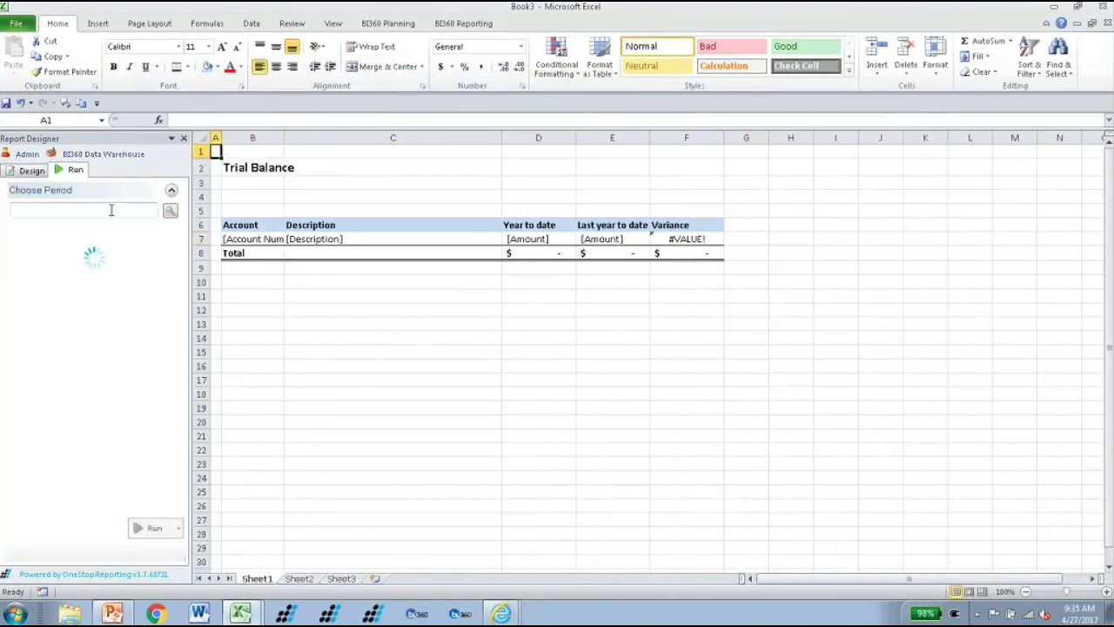
pyautogui.click(170, 211)
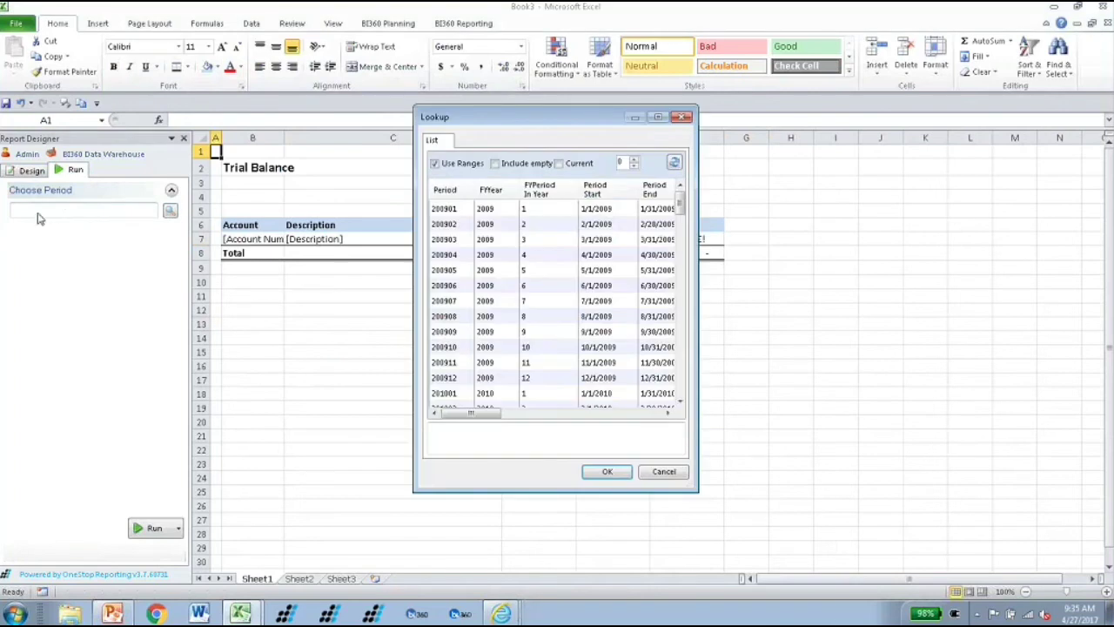
pyautogui.moveTo(681, 209); pyautogui.dragTo(680, 280)
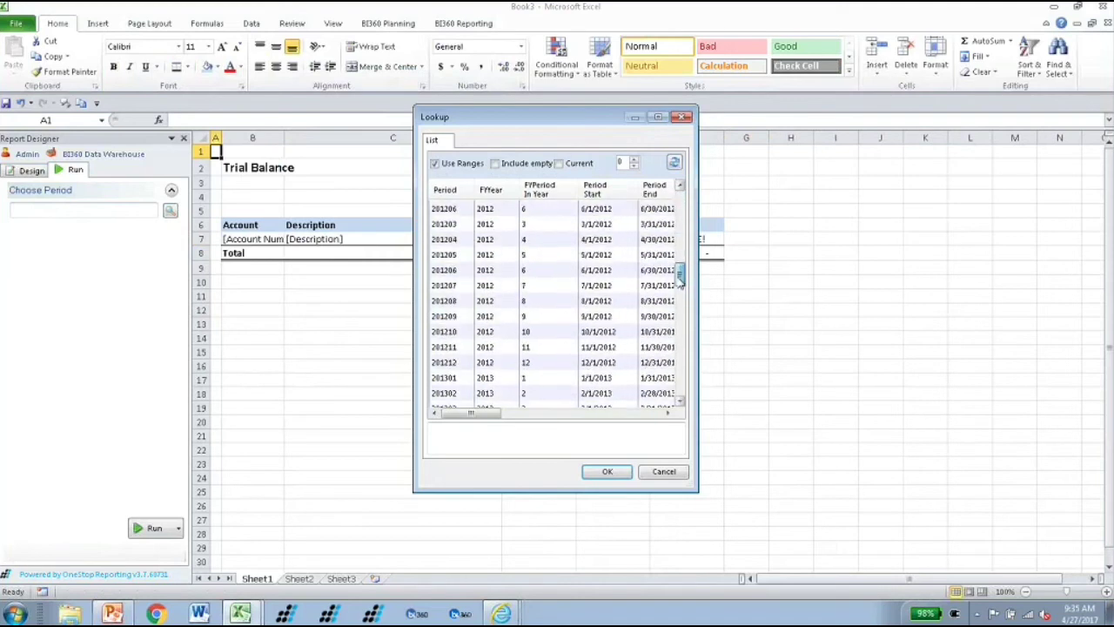
pyautogui.click(465, 226)
pyautogui.click(606, 470)
pyautogui.click(155, 530)
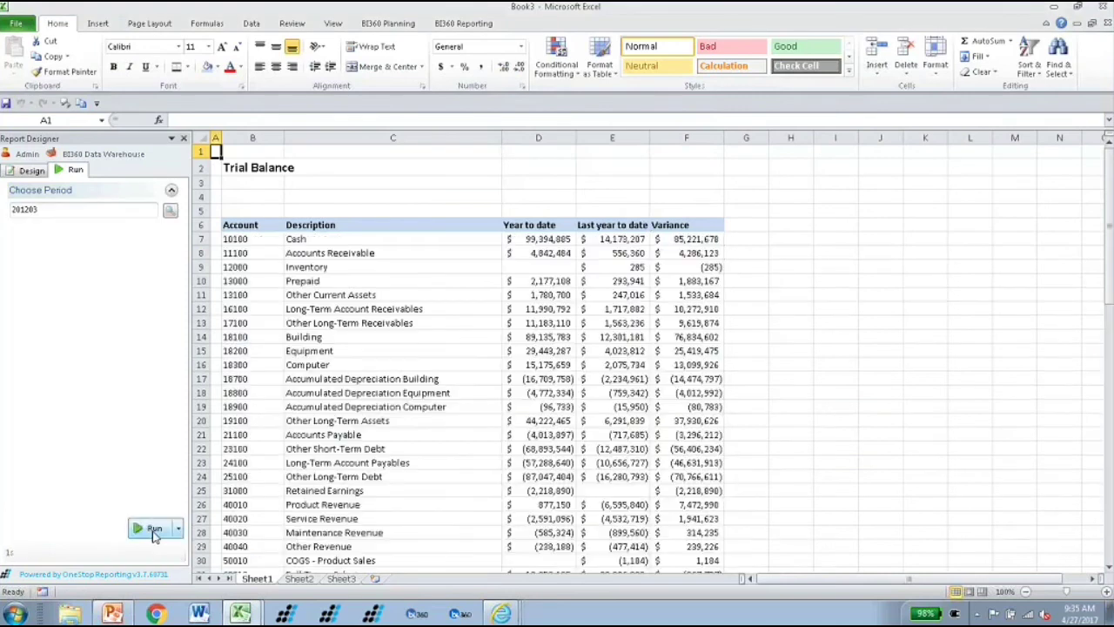
pyautogui.scroll(-10, 928, 403)
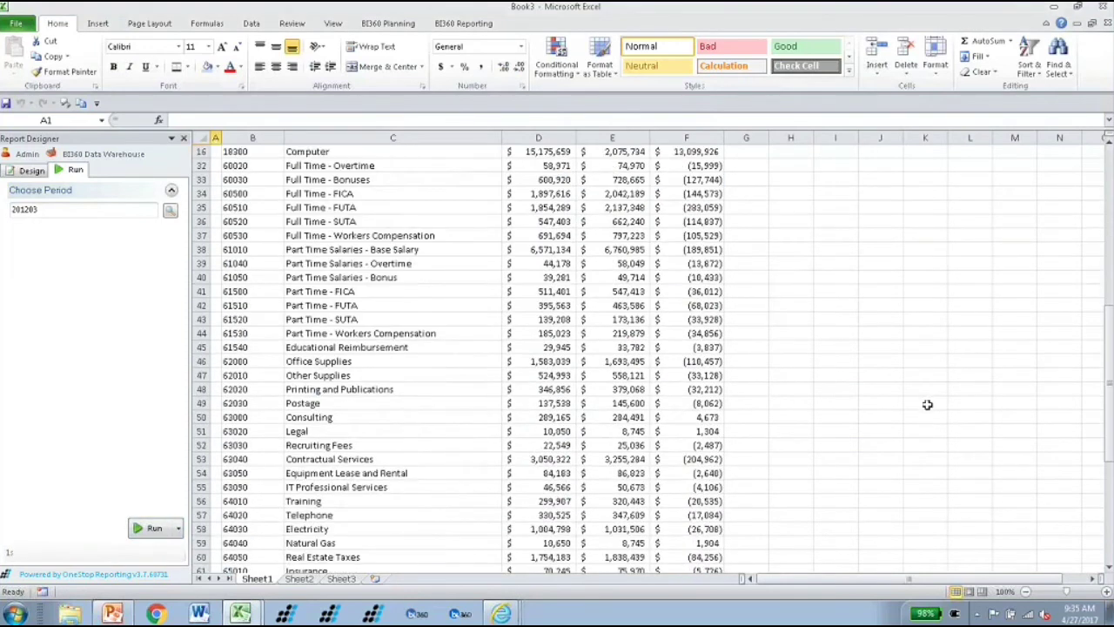
pyautogui.scroll(-6, 922, 404)
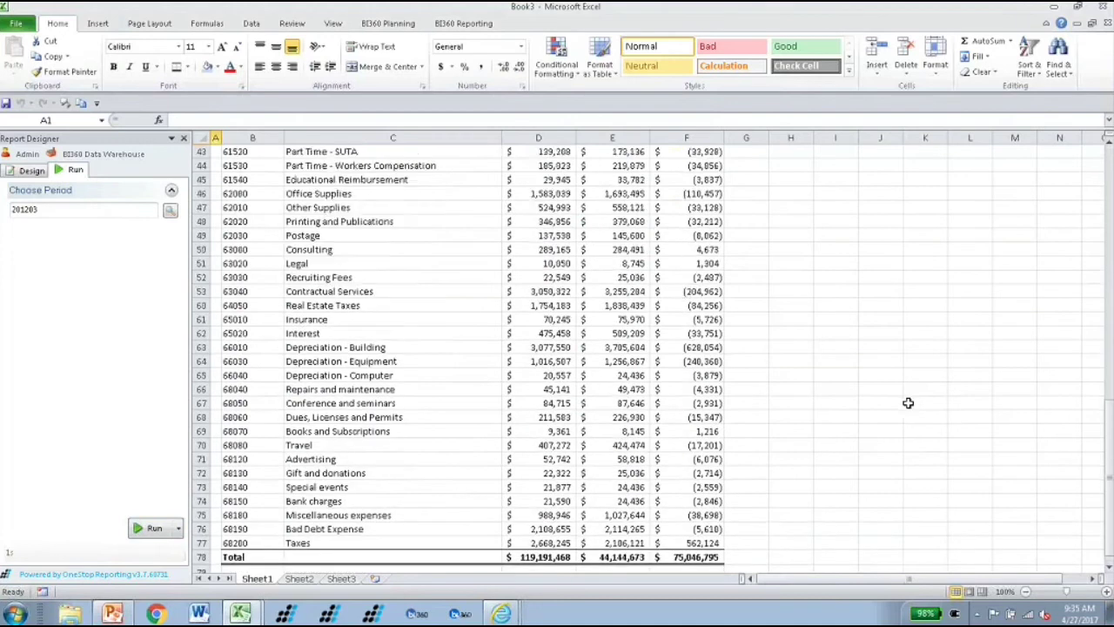
pyautogui.scroll(3, 908, 403)
pyautogui.scroll(10, 908, 403)
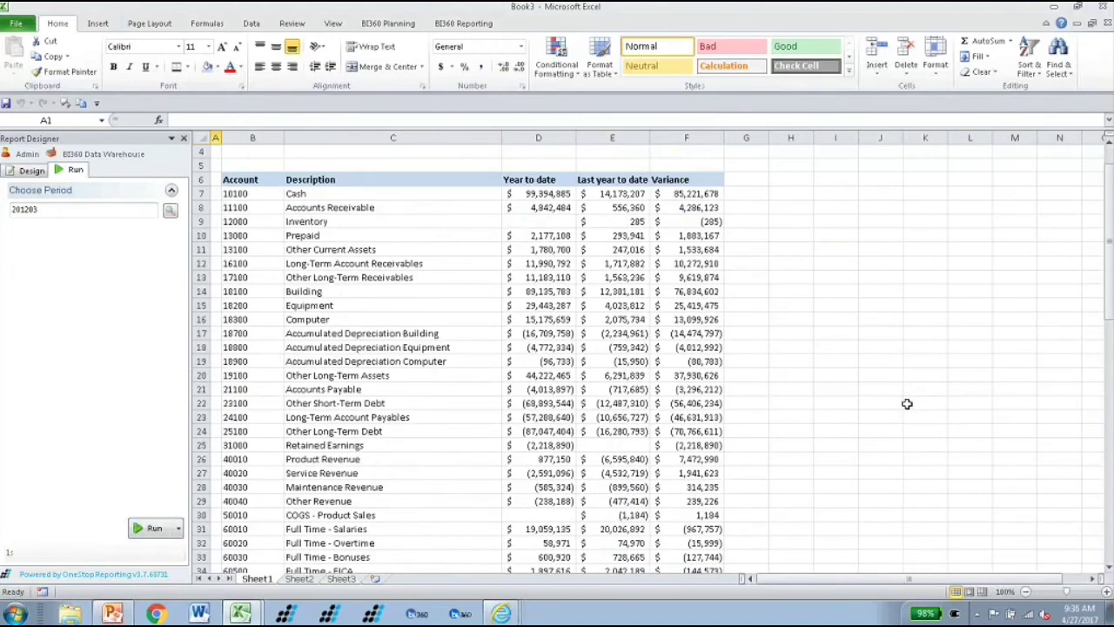
# Return to the report design and enter the label Company: in B4
pyautogui.click(33, 171)
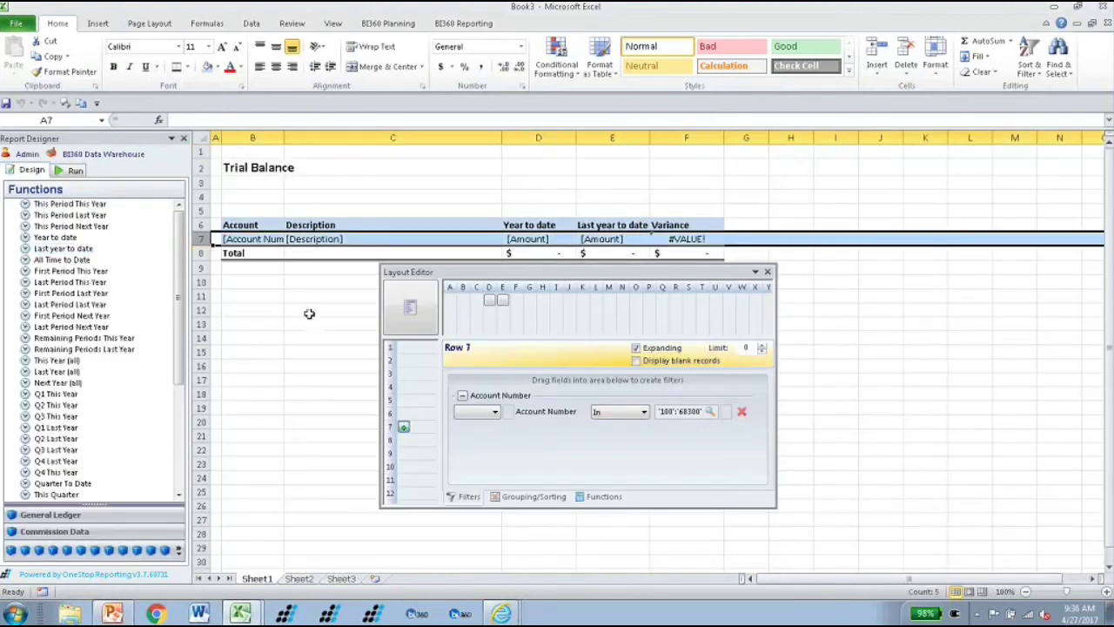
pyautogui.moveTo(553, 277); pyautogui.dragTo(544, 335)
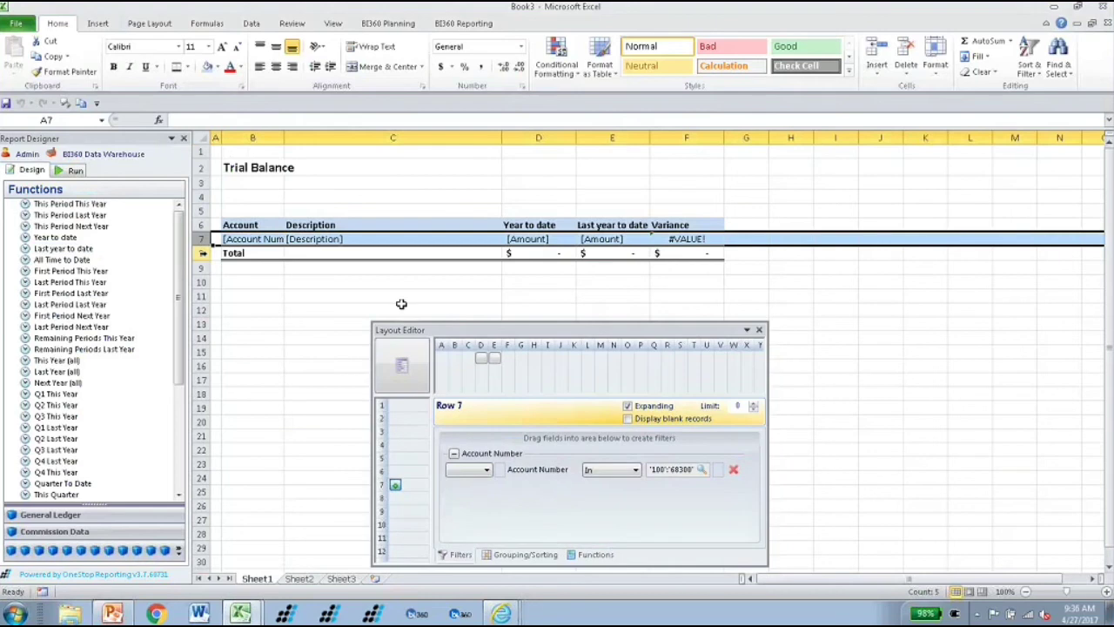
pyautogui.click(200, 252)
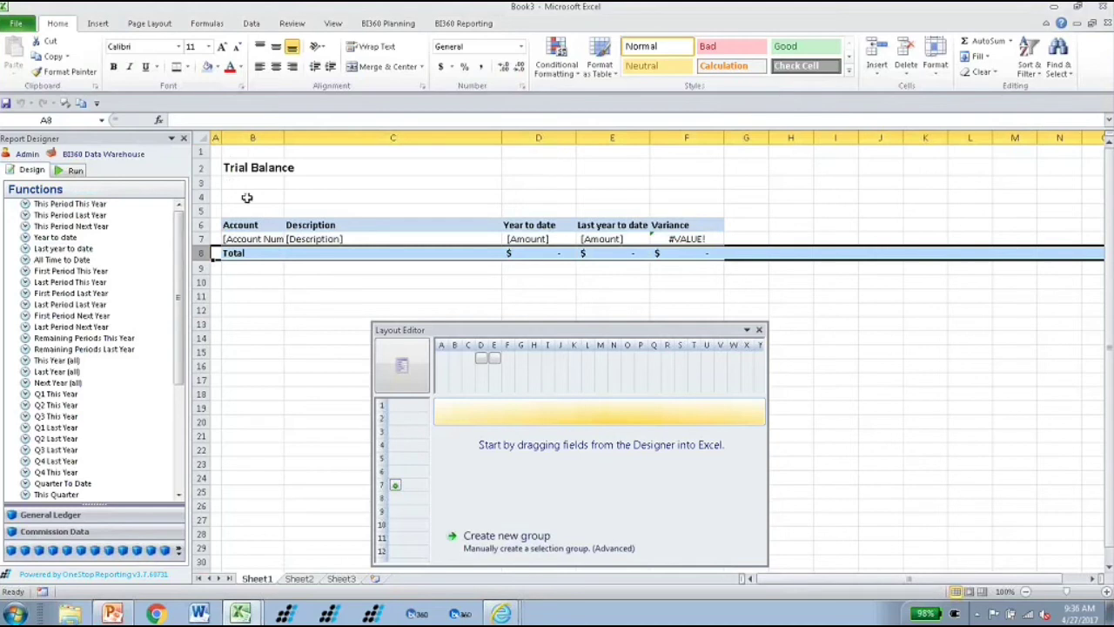
pyautogui.click(247, 198)
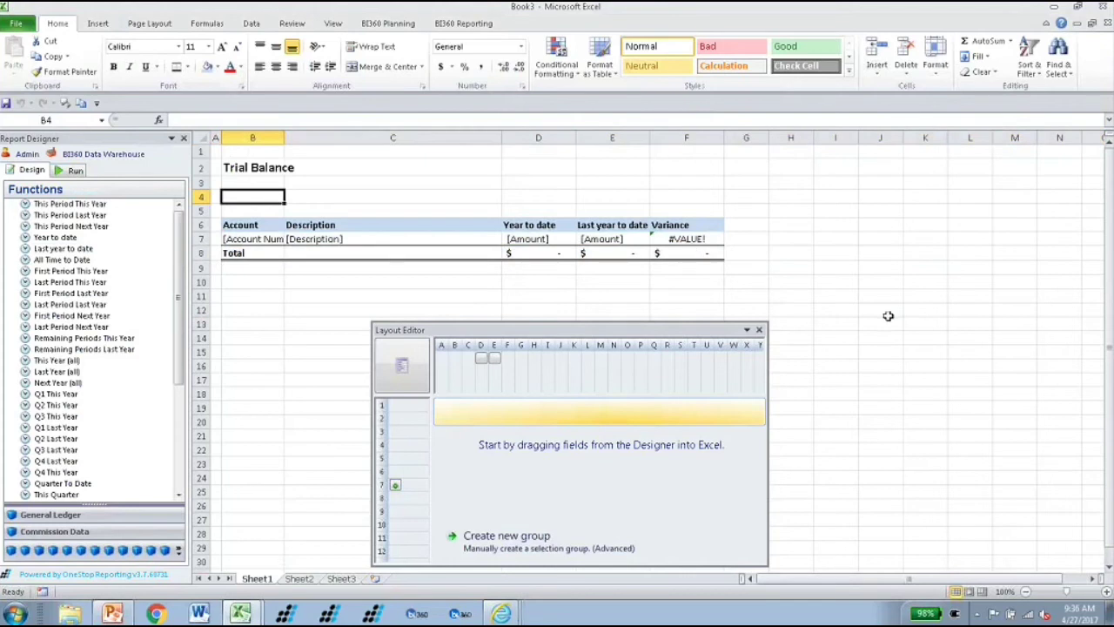
pyautogui.write('Compa')
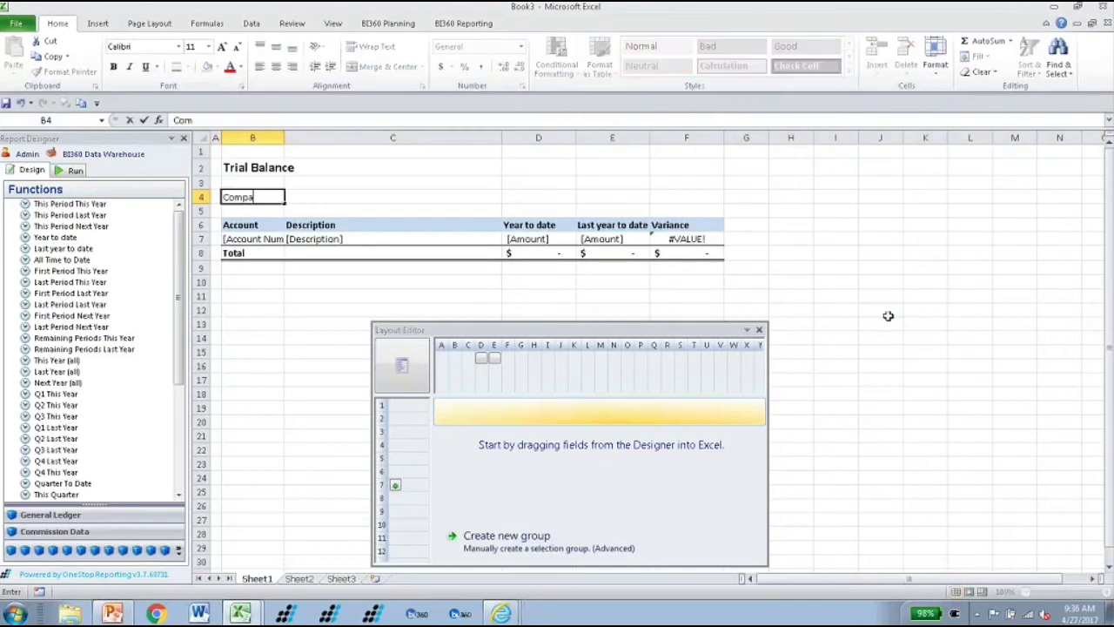
pyautogui.write('ny:')
pyautogui.press('Tab')
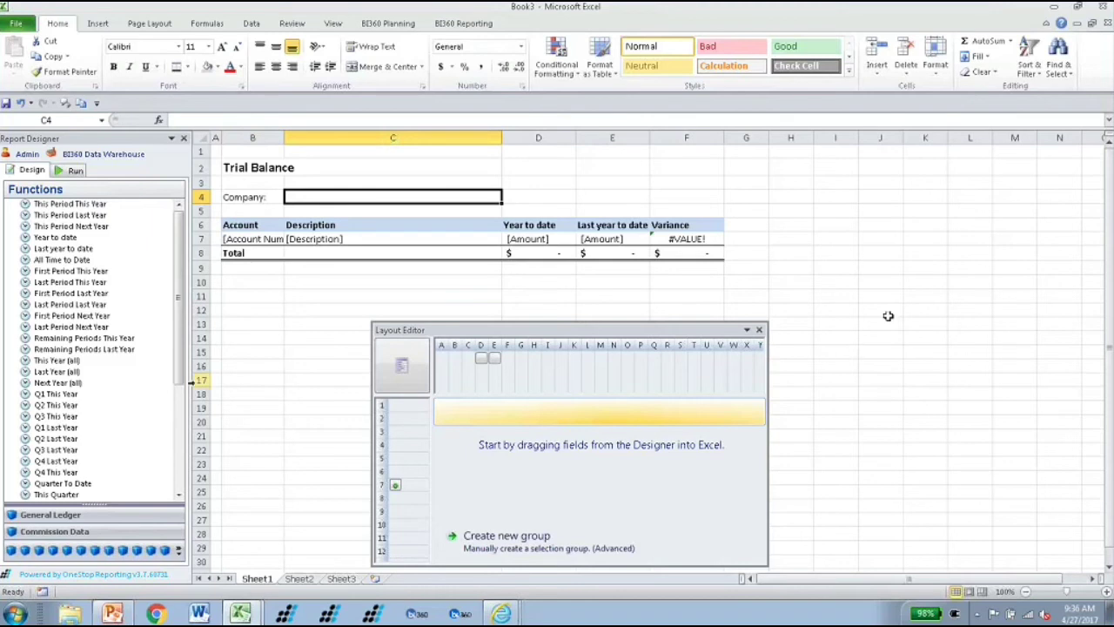
# Show the Layout Editor's sheet filters and add the General Ledger Entity field as a filter with a new report parameter
pyautogui.moveTo(94, 503); pyautogui.dragTo(104, 267)
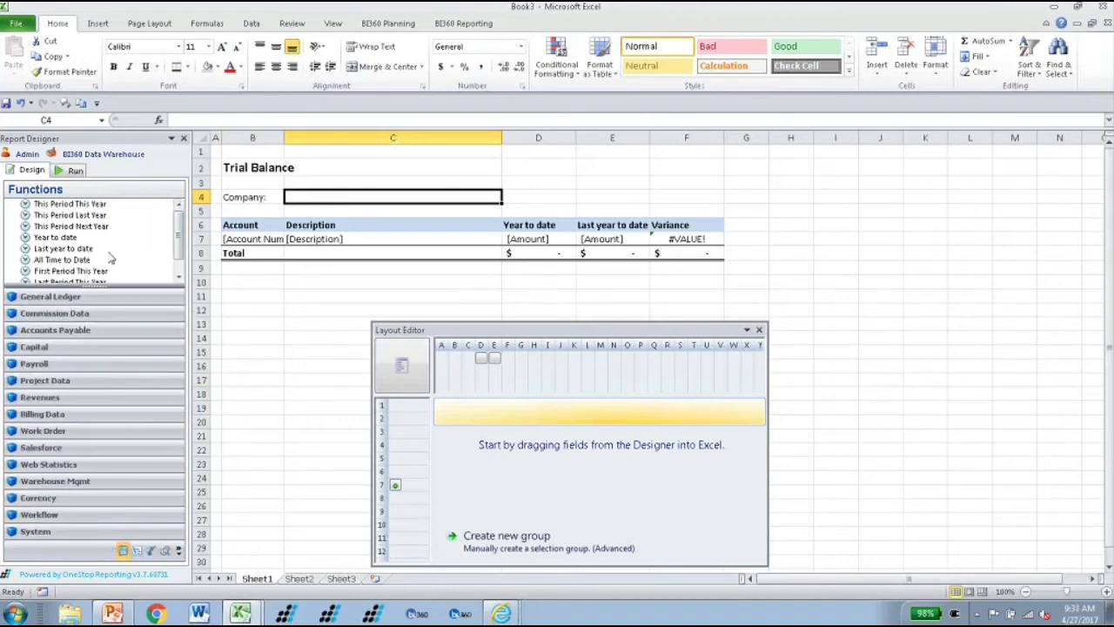
pyautogui.moveTo(471, 327); pyautogui.dragTo(451, 252)
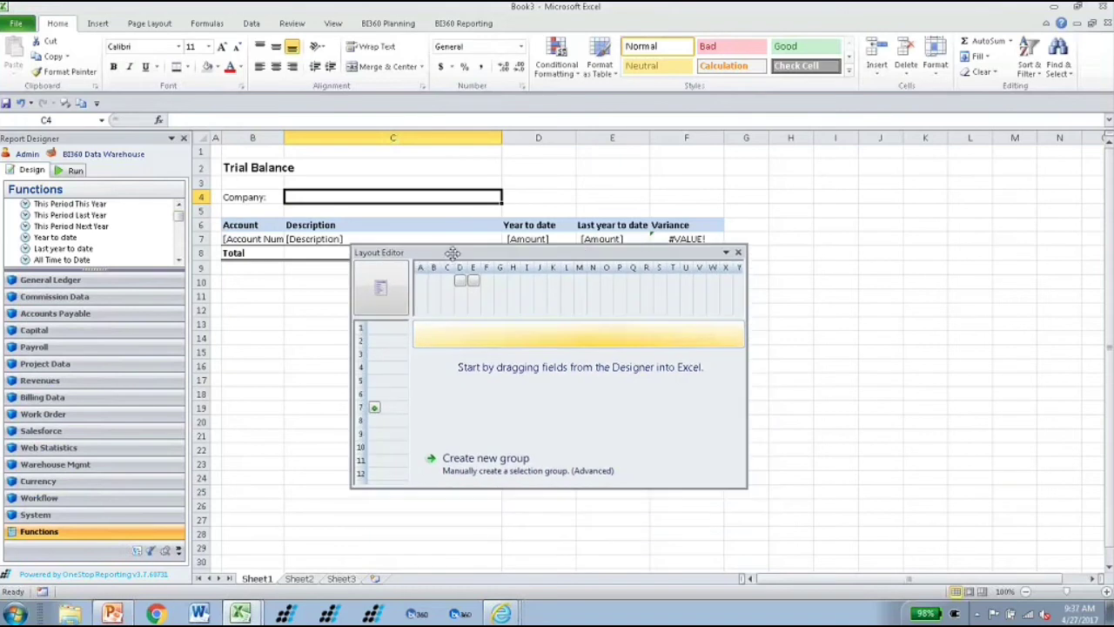
pyautogui.click(403, 287)
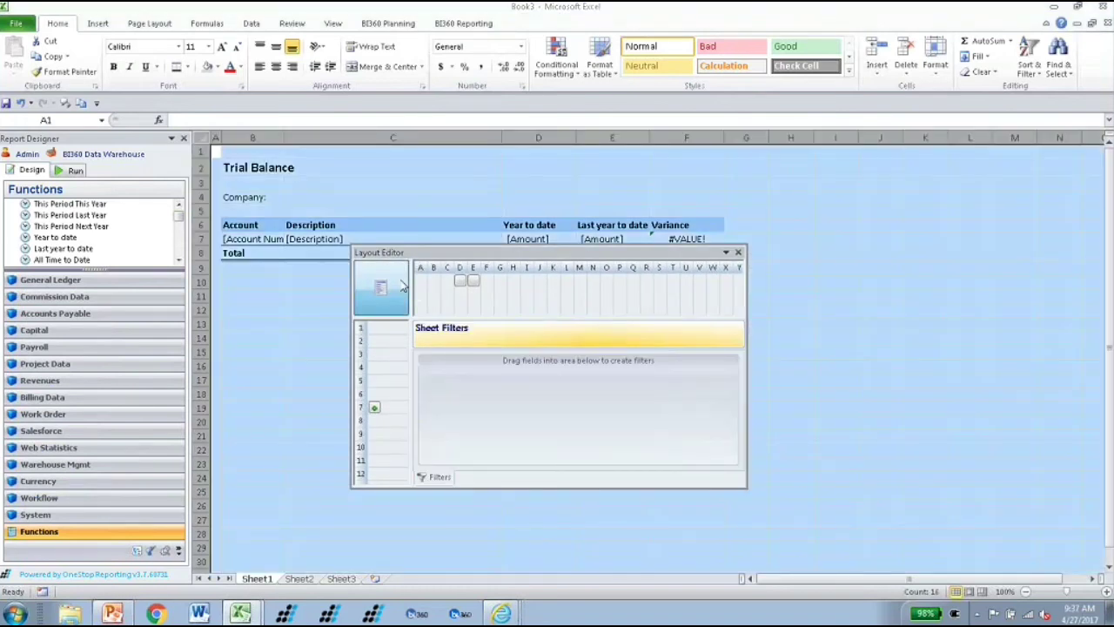
pyautogui.click(103, 279)
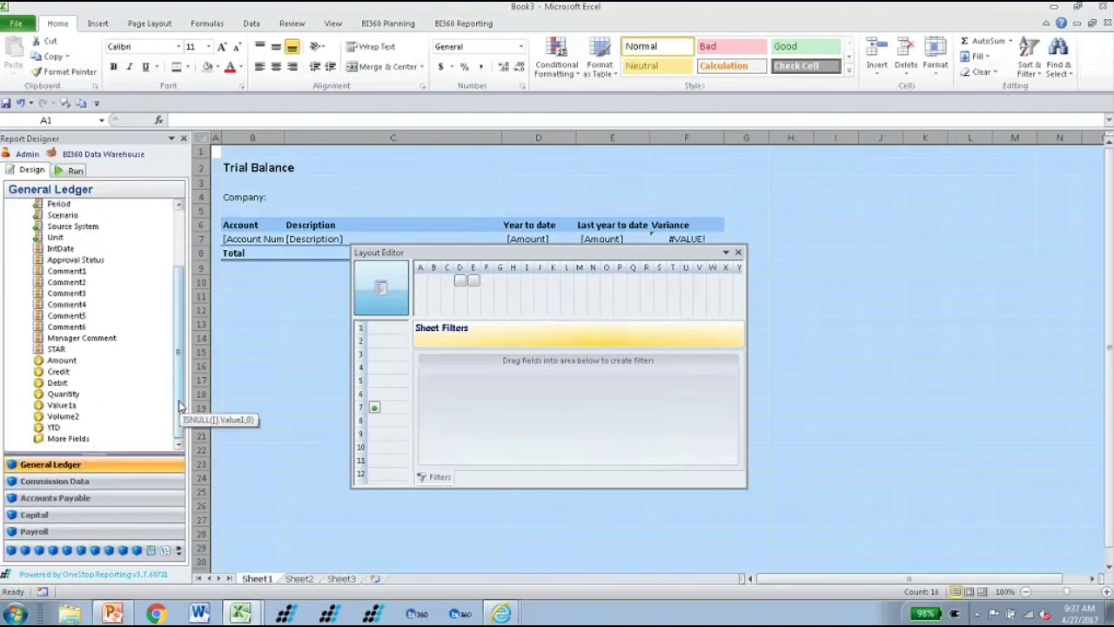
pyautogui.scroll(3, 179, 404)
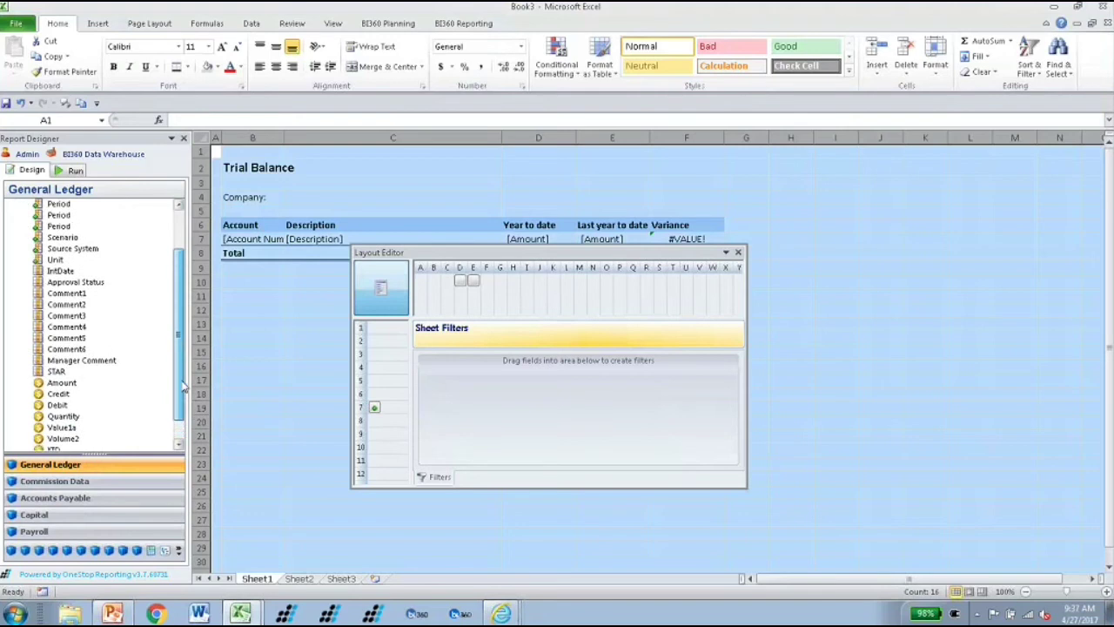
pyautogui.moveTo(58, 260); pyautogui.dragTo(57, 262)
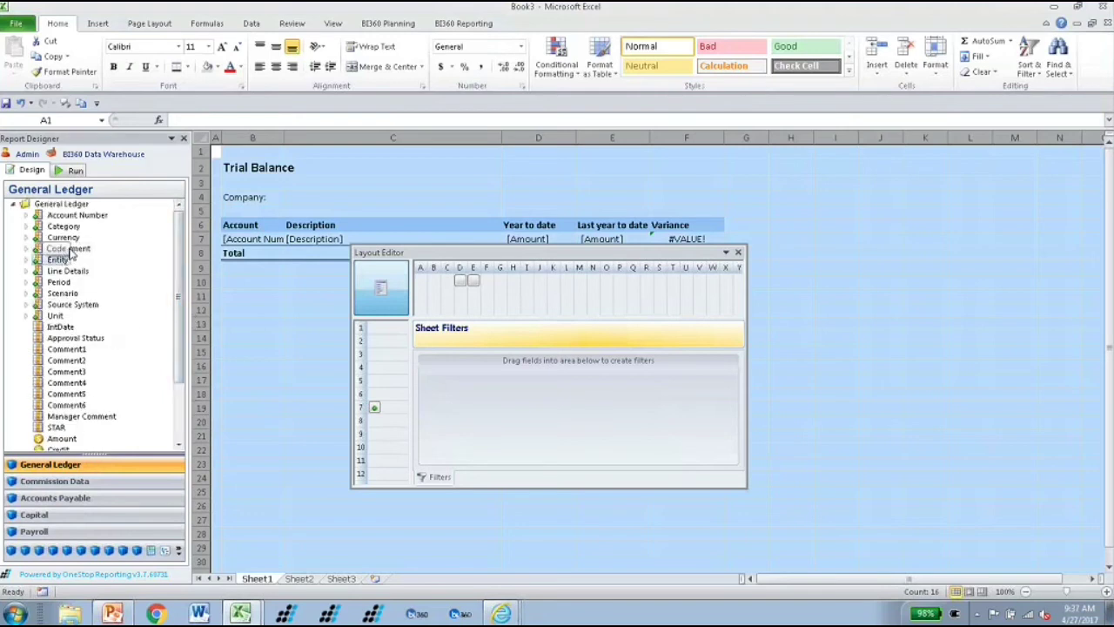
pyautogui.click(55, 261)
pyautogui.moveTo(58, 259); pyautogui.dragTo(518, 418)
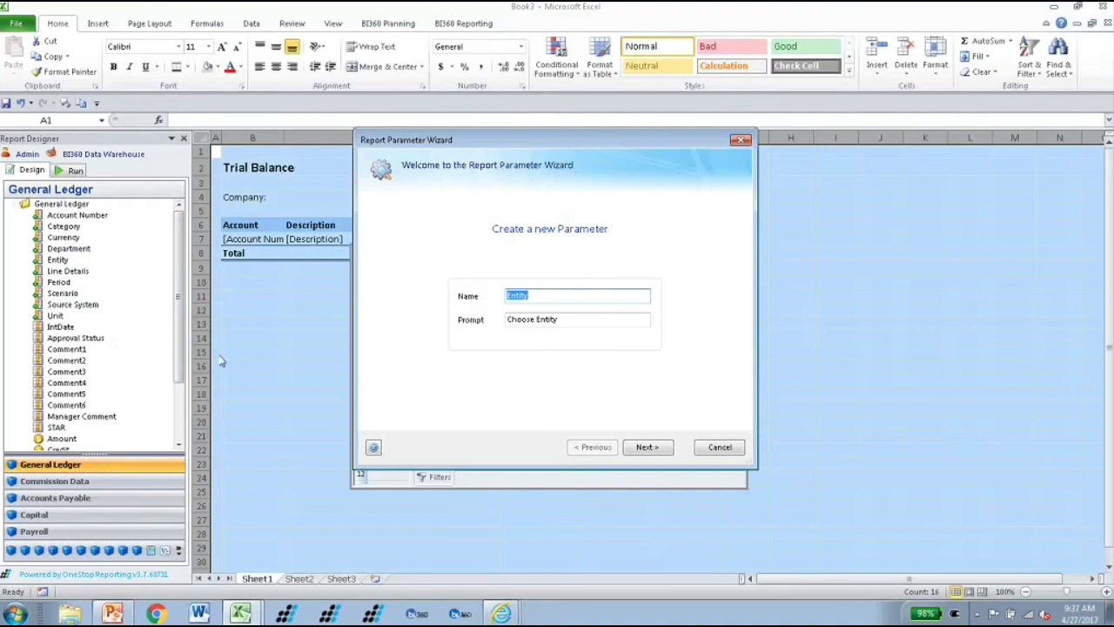
# Set the Entity parameter's prompt to Choose Company: and proceed to its style selection
pyautogui.click(590, 319)
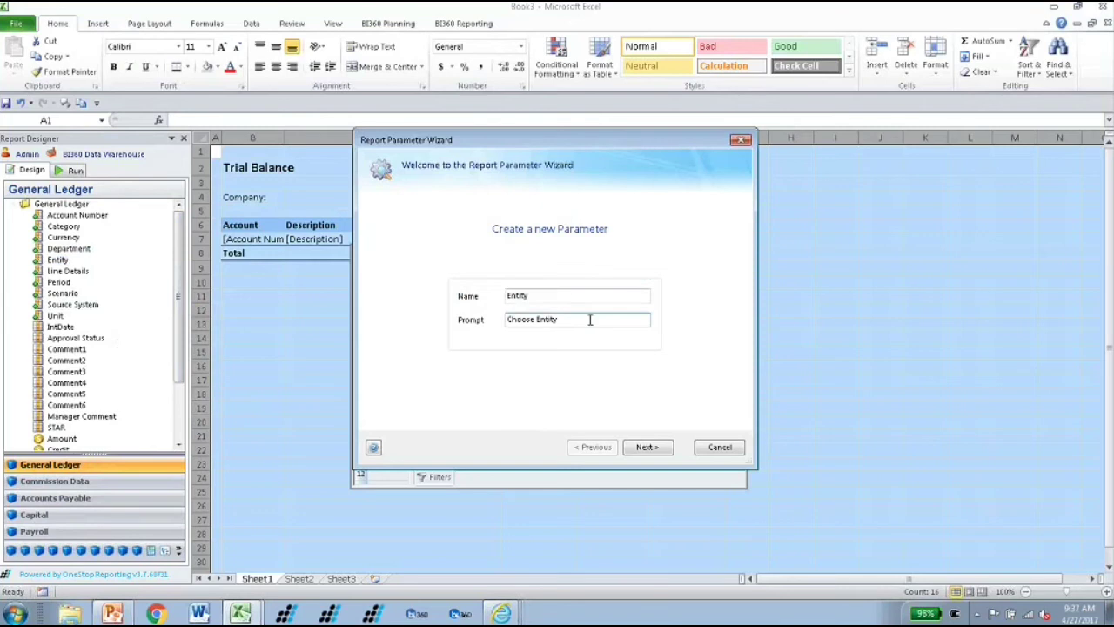
pyautogui.press('BackSpace')
pyautogui.press('BackSpace')
pyautogui.press('BackSpace')
pyautogui.press('BackSpace')
pyautogui.press('BackSpace')
pyautogui.press('BackSpace')
pyautogui.write('Company:')
pyautogui.click(643, 450)
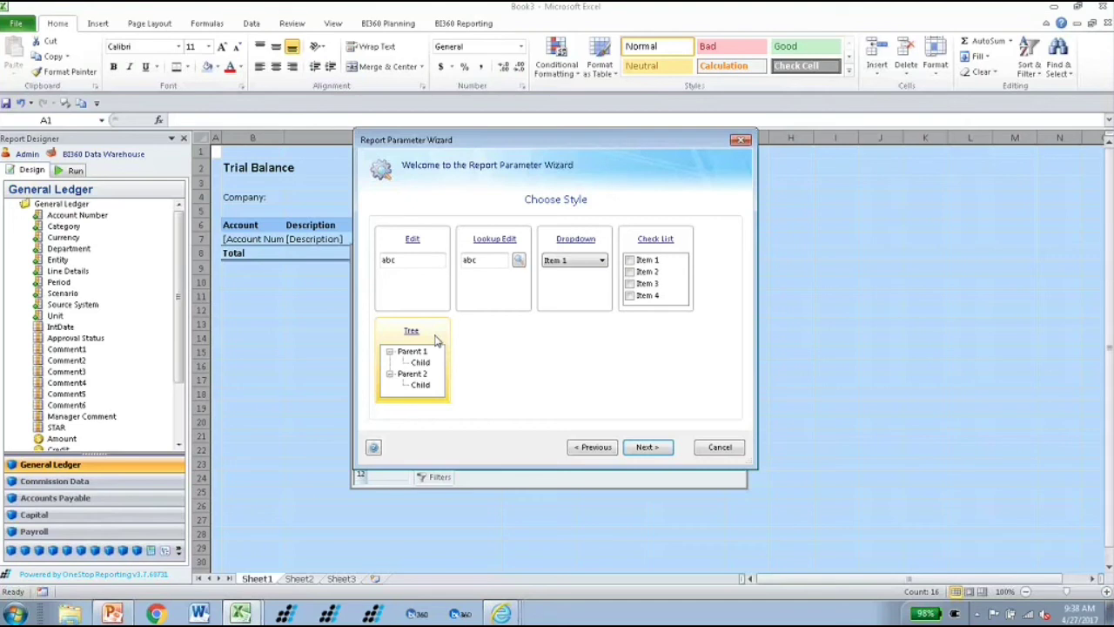
# Apply the Tree style to the Entity parameter, enable creating a sheet per value, and finish the parameter setup
pyautogui.click(651, 446)
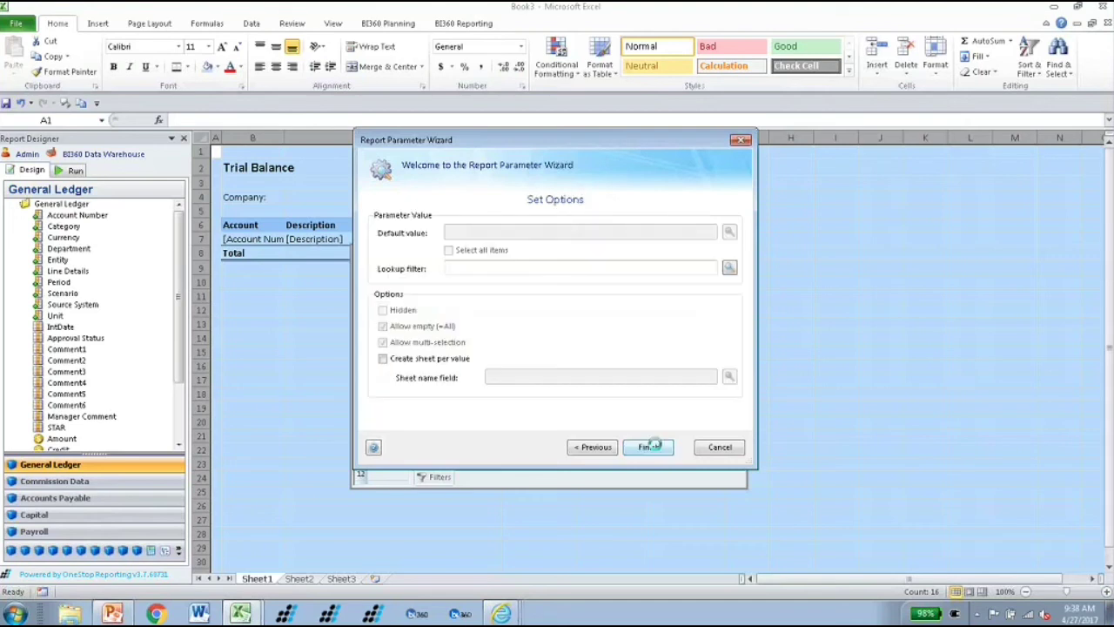
pyautogui.click(384, 359)
pyautogui.click(647, 448)
# Show the report parameters and insert the Entity parameter into C4 beside the Company: label
pyautogui.moveTo(467, 256); pyautogui.dragTo(554, 383)
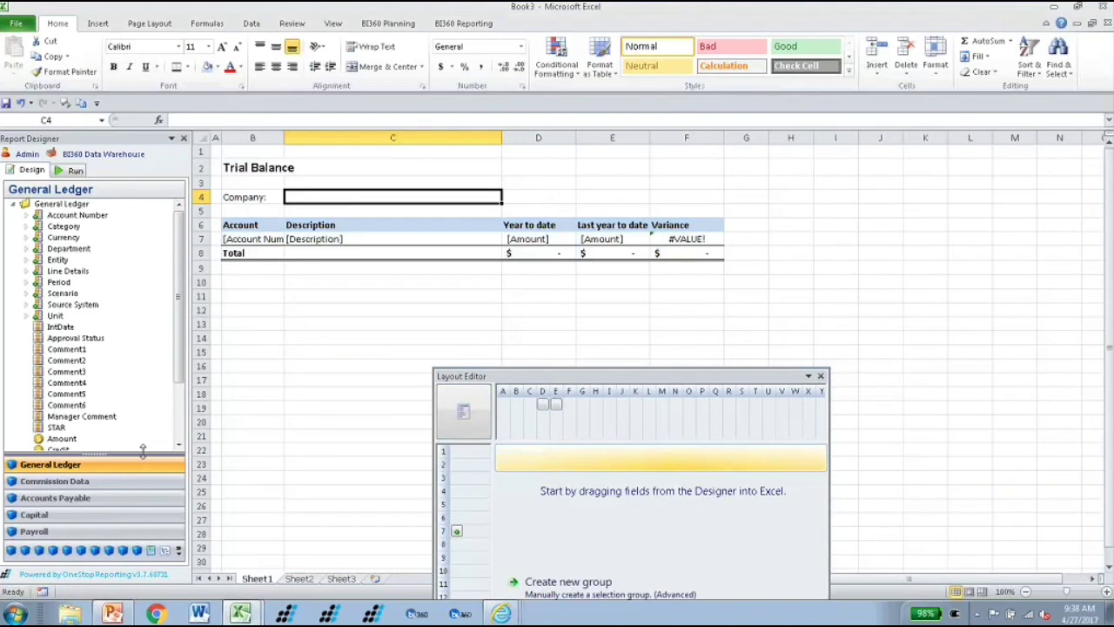
pyautogui.moveTo(144, 454); pyautogui.dragTo(125, 298)
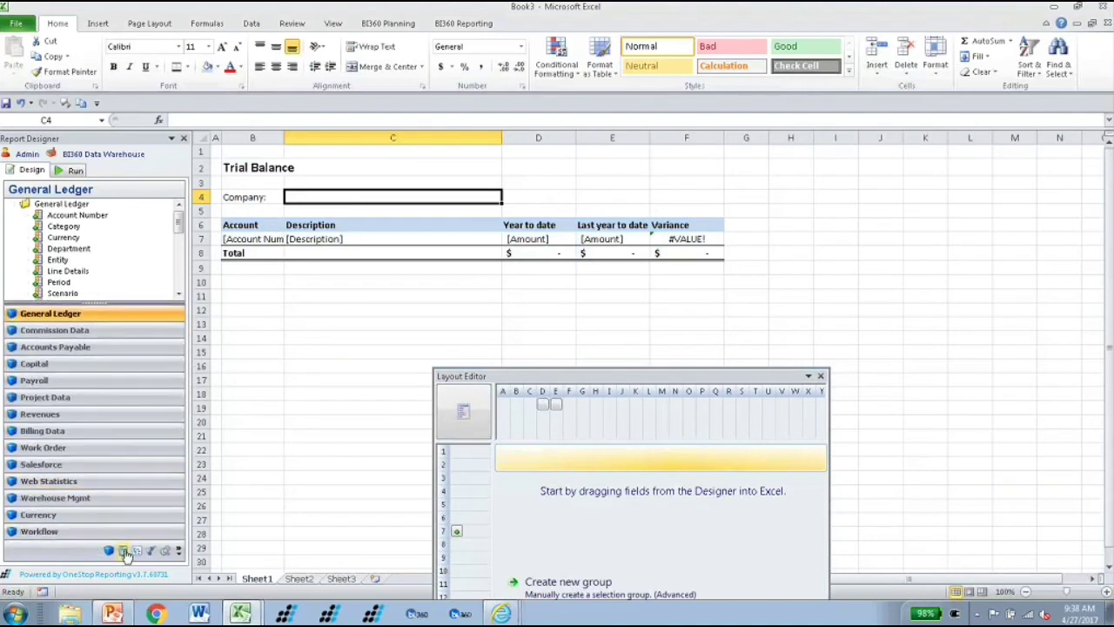
pyautogui.click(166, 553)
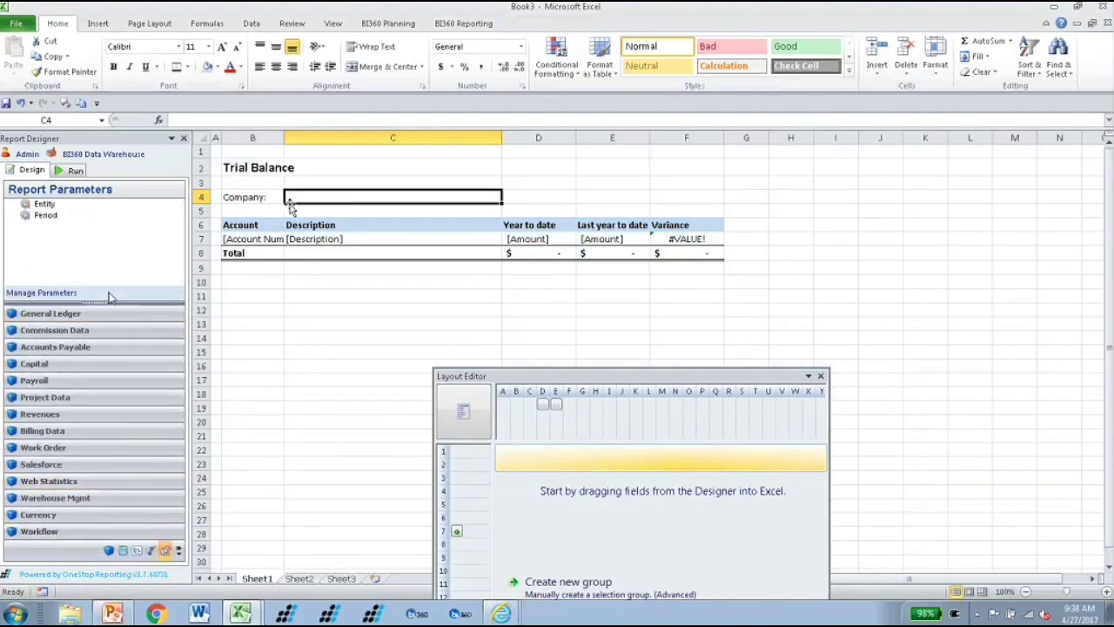
pyautogui.click(46, 205)
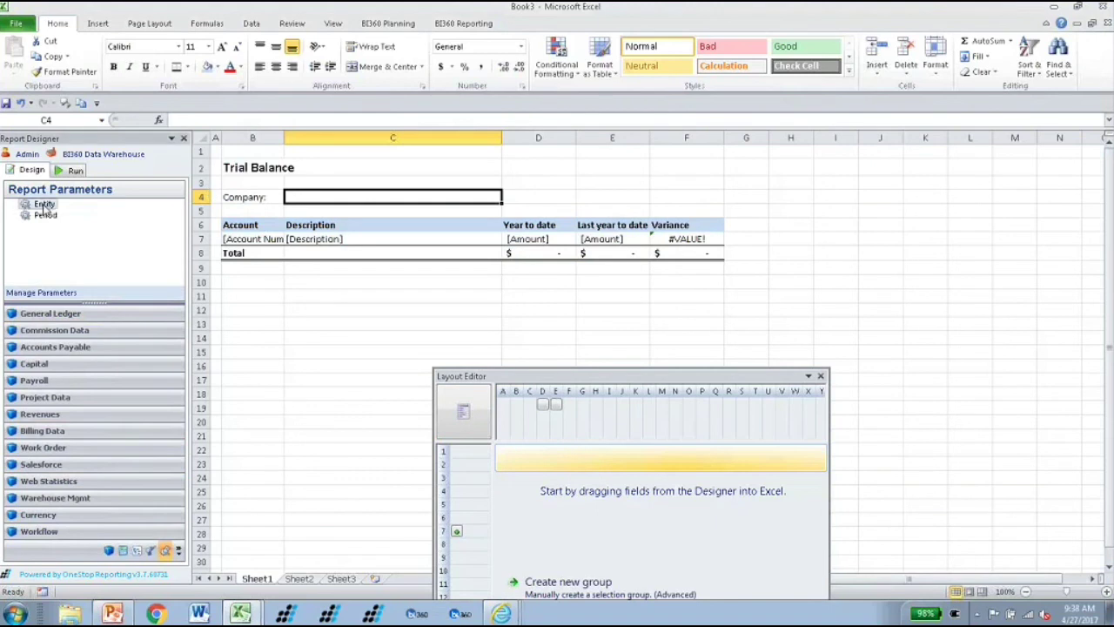
pyautogui.moveTo(41, 208); pyautogui.dragTo(314, 201)
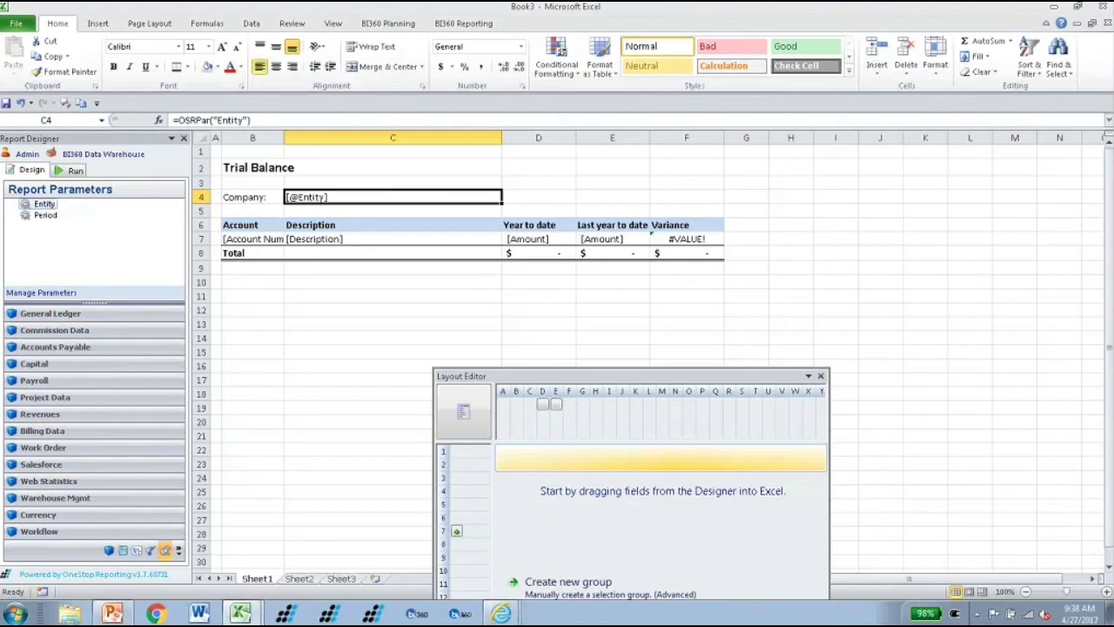
# Switch to running the report and collapse all five entity trees in the company selection
pyautogui.click(76, 171)
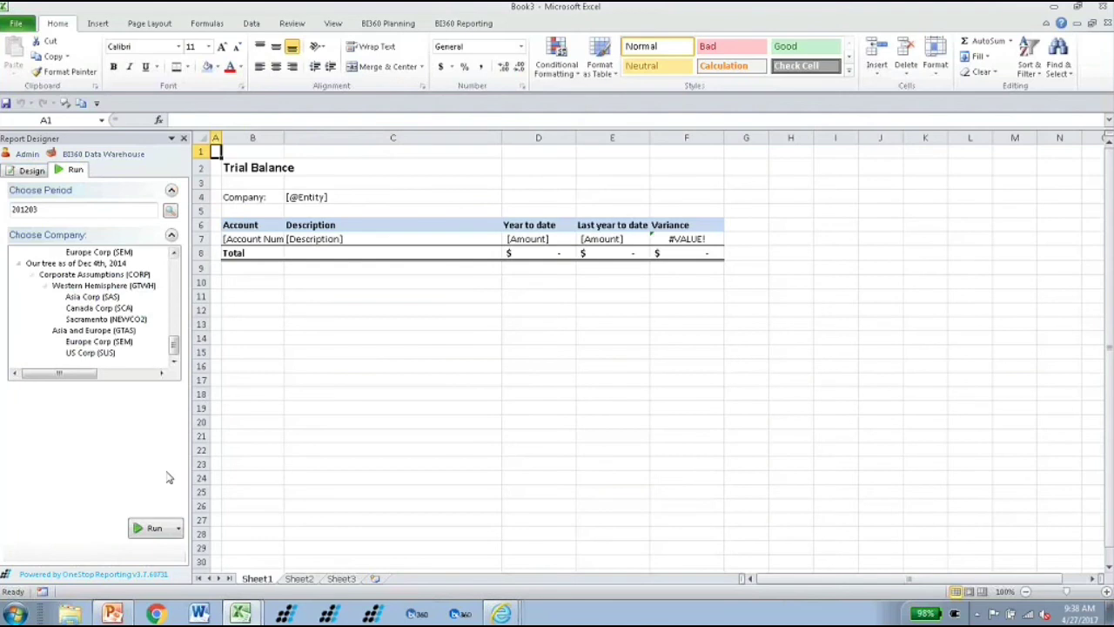
pyautogui.scroll(8, 170, 342)
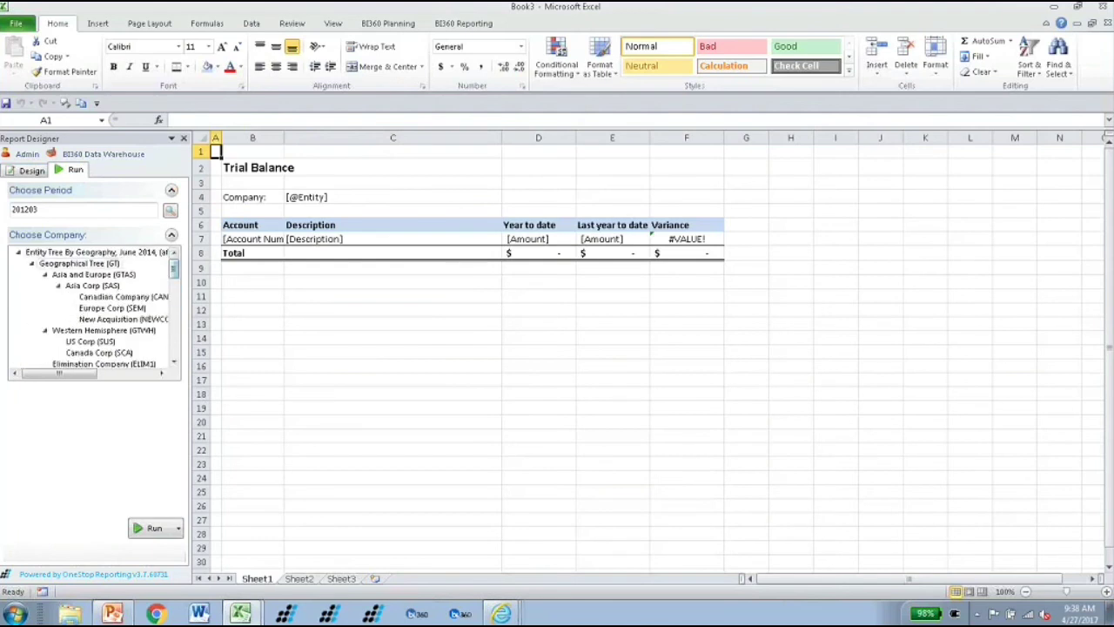
pyautogui.click(18, 252)
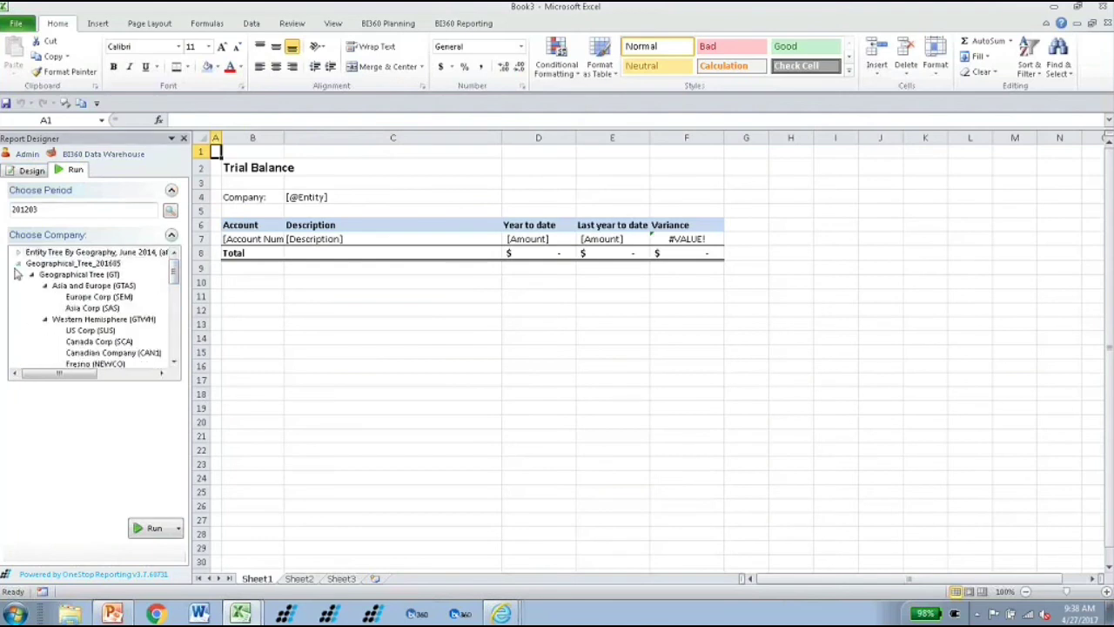
pyautogui.click(19, 262)
pyautogui.click(18, 275)
pyautogui.click(18, 285)
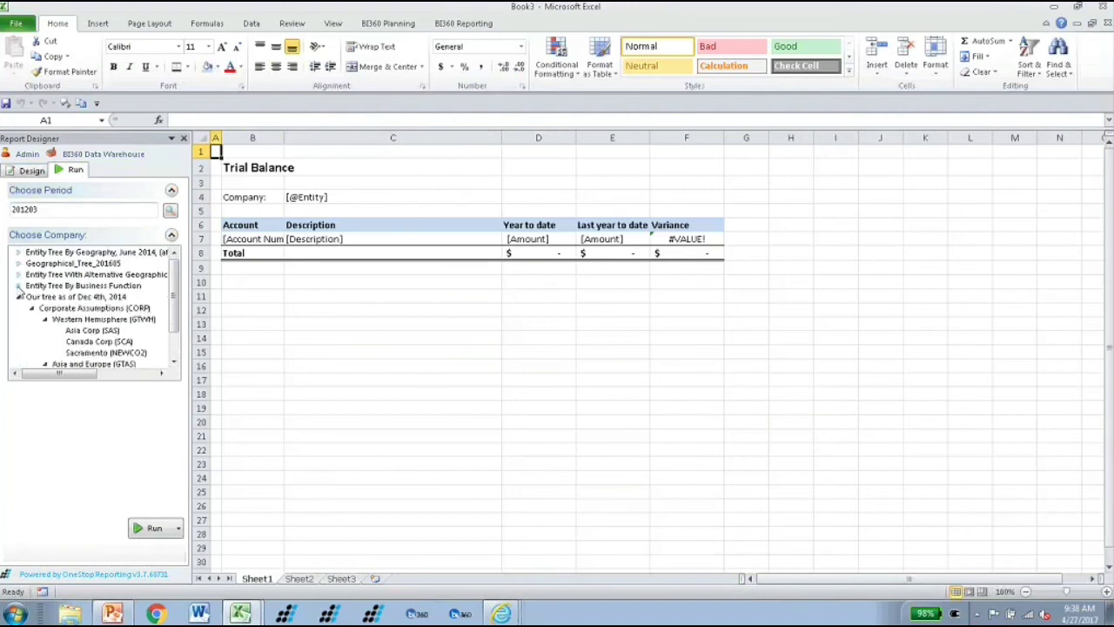
pyautogui.click(18, 297)
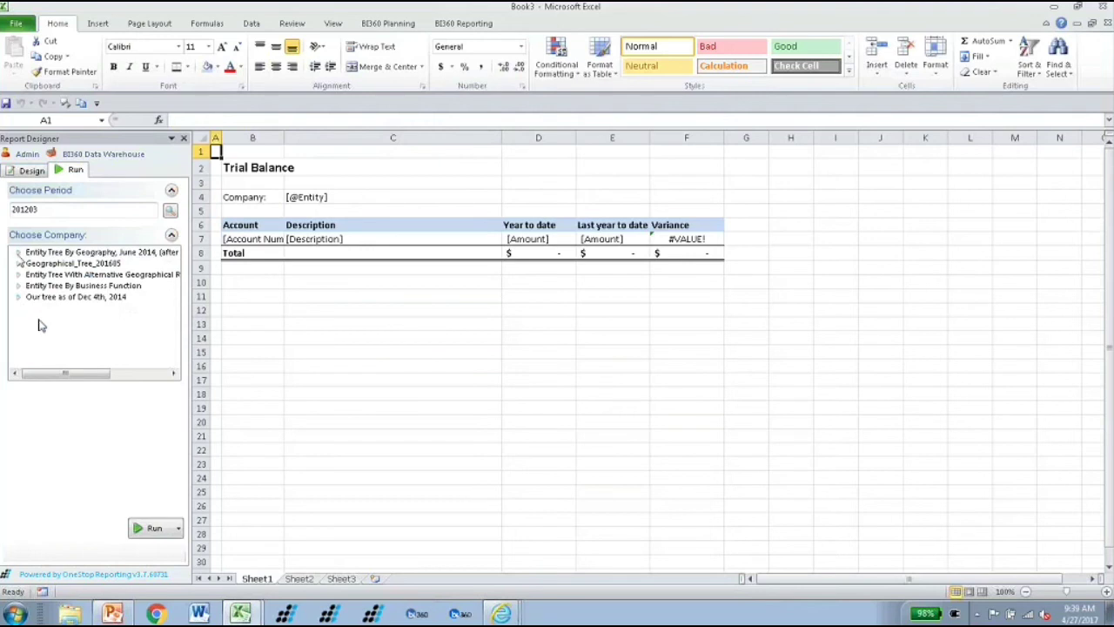
# Run the trial balance for US Corp (SUS) from Geographical_Tree_201605 and check the company name in C4
pyautogui.click(19, 265)
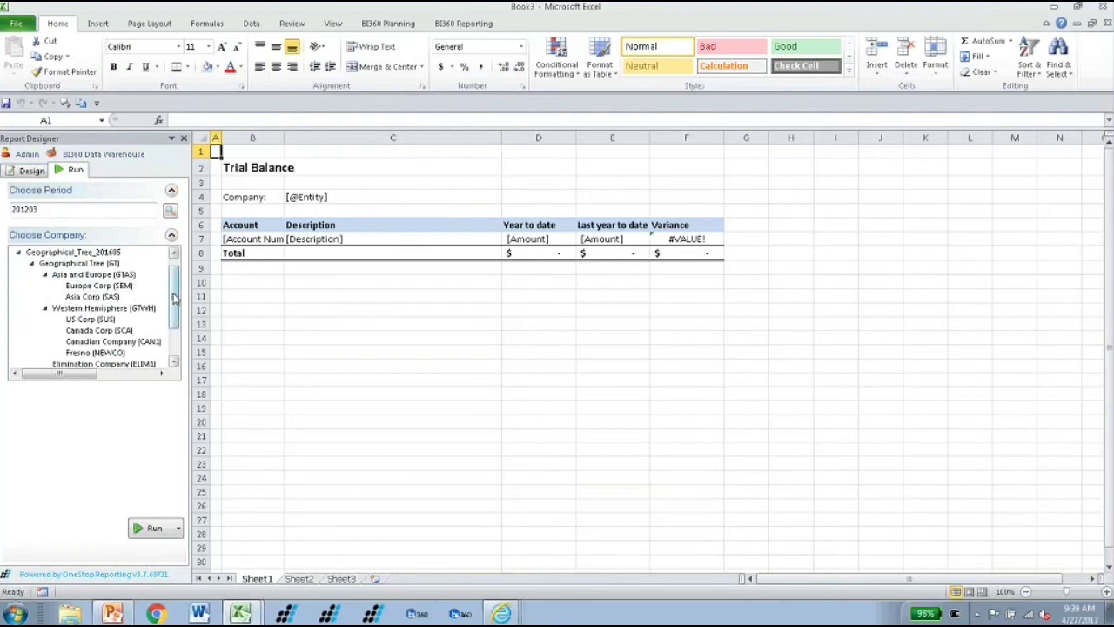
pyautogui.scroll(-2, 122, 301)
pyautogui.click(103, 301)
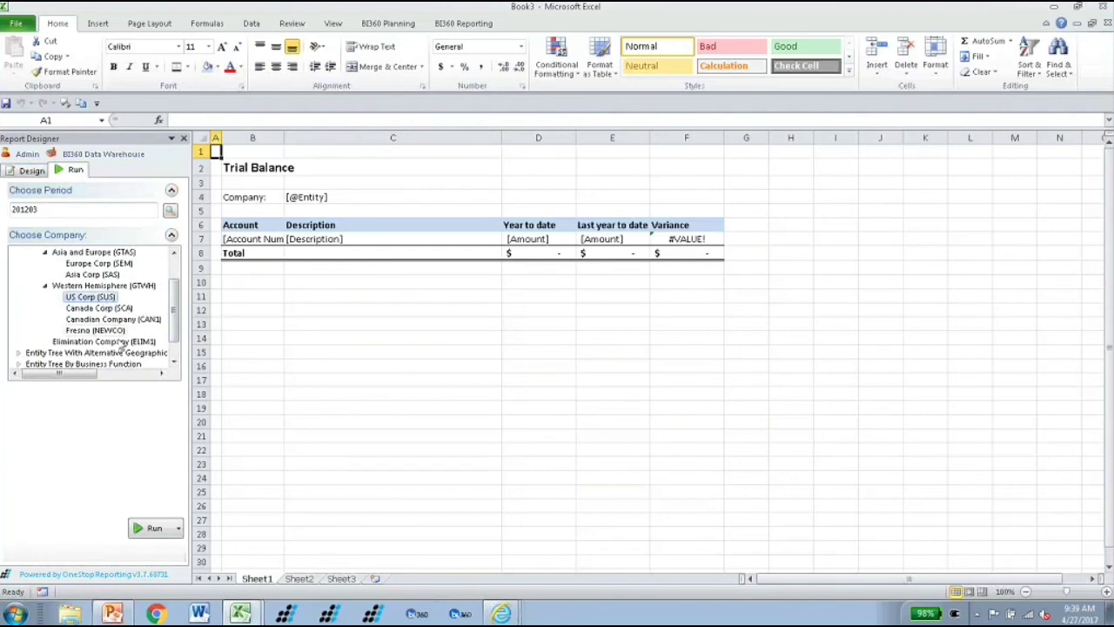
pyautogui.click(148, 528)
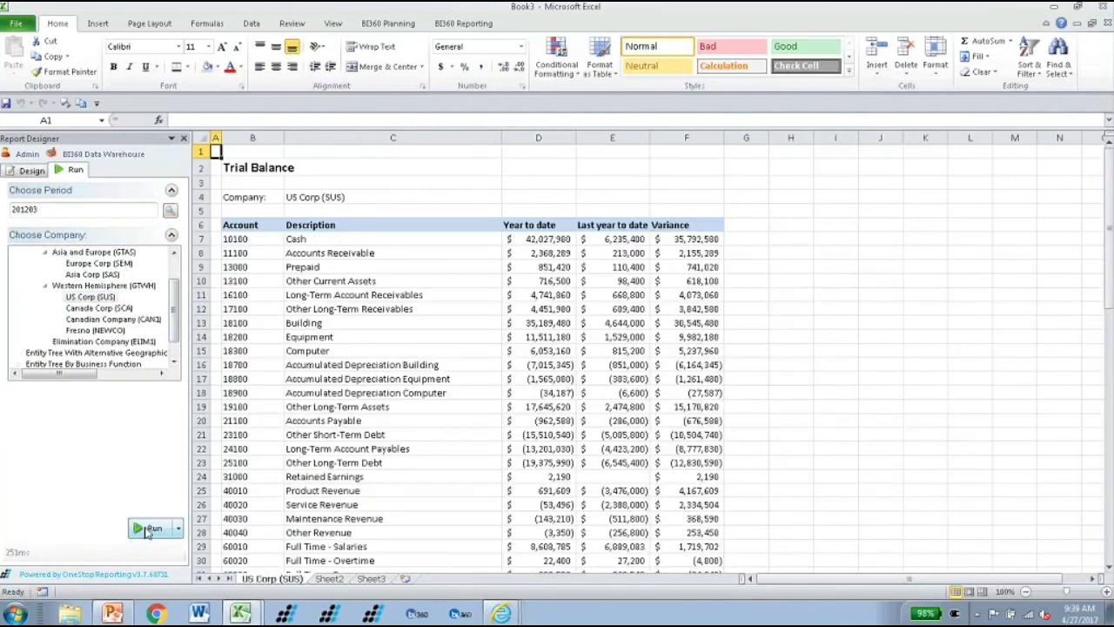
pyautogui.click(331, 199)
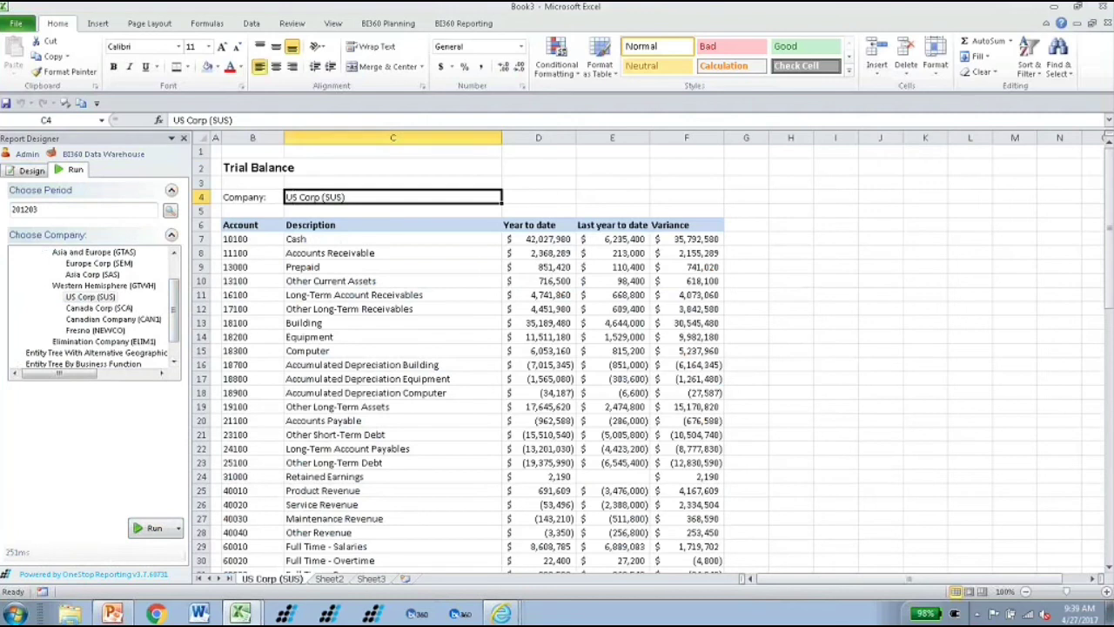
# Drill down to the General Ledger transactions behind Cash's Last year to date amount and return to the US Corp report
pyautogui.click(610, 239)
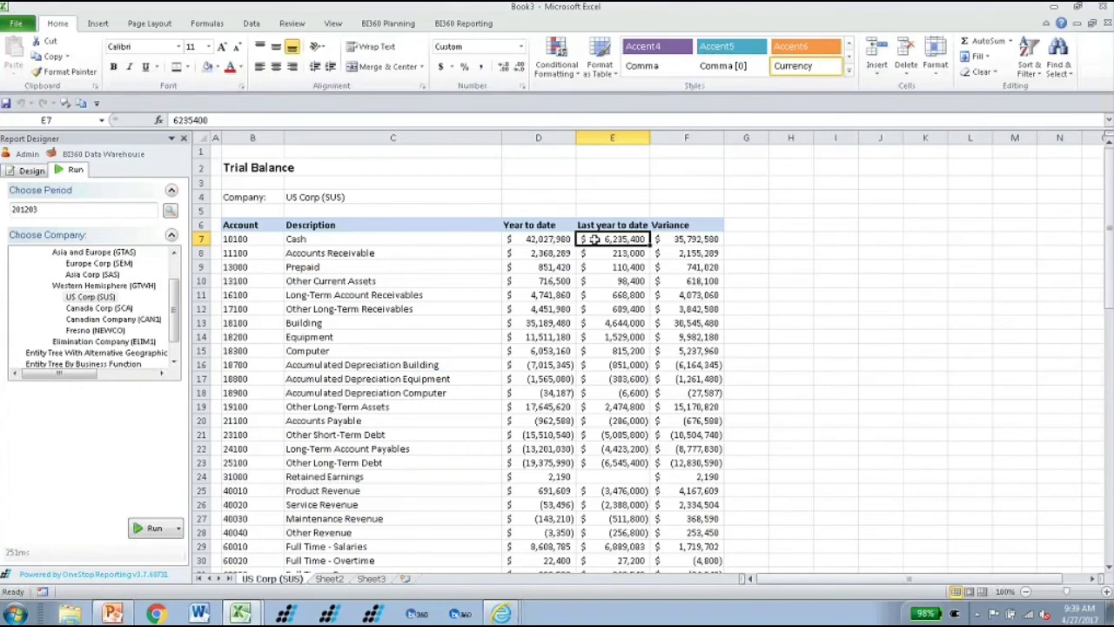
pyautogui.rightClick(594, 239)
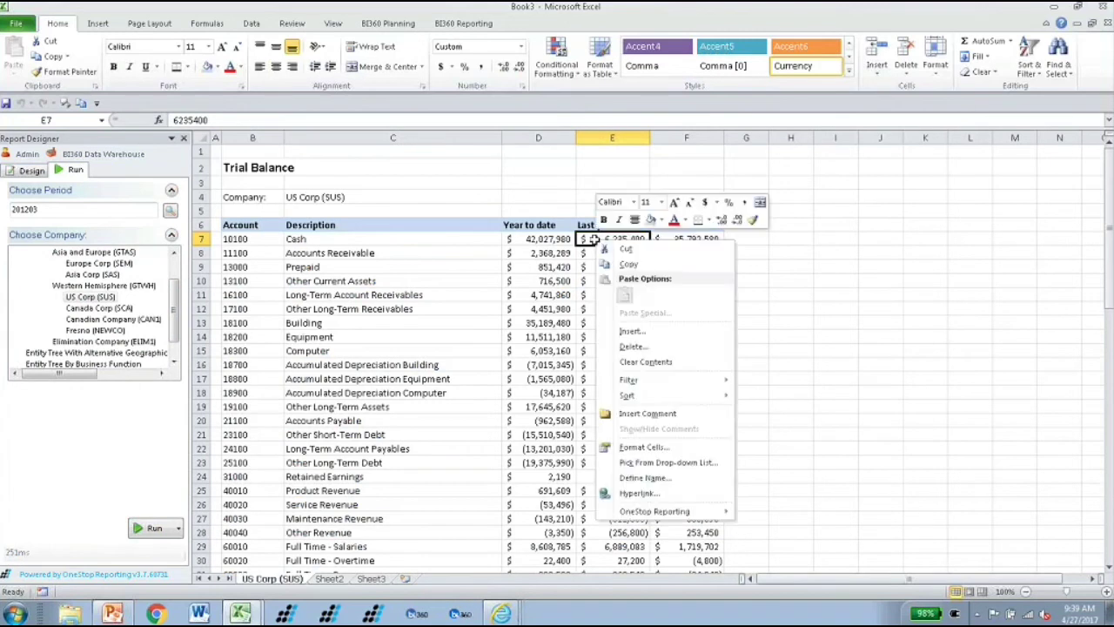
pyautogui.click(749, 513)
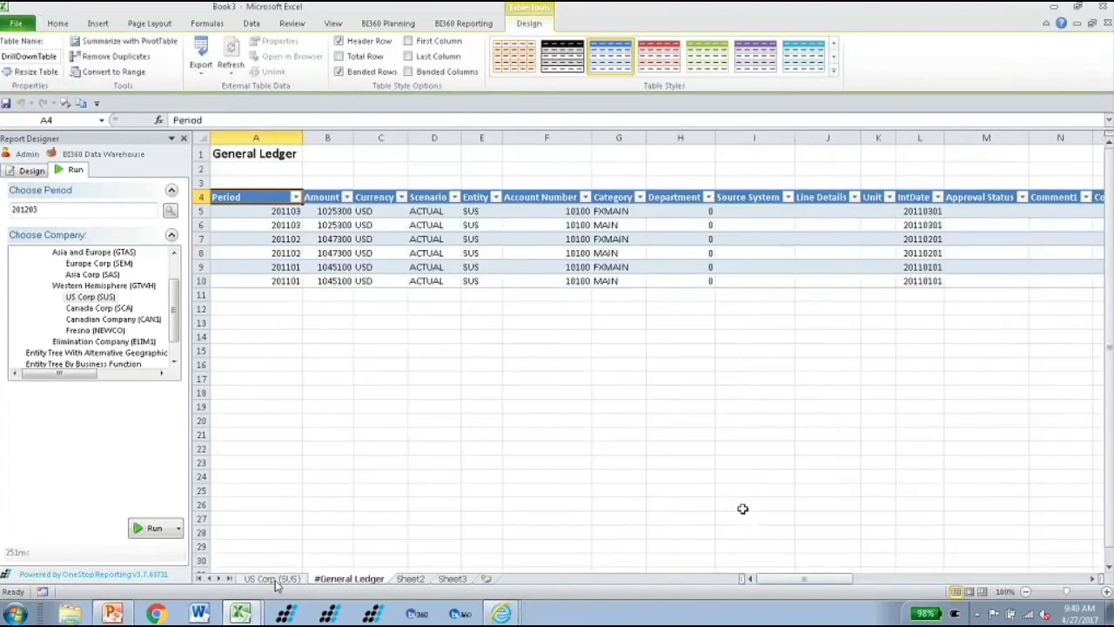
pyautogui.click(272, 579)
# Drill down on the same Cash amount as a PivotTable with Entity, Account Number, Comment1, Source System, Department, Category and Amount
pyautogui.rightClick(615, 239)
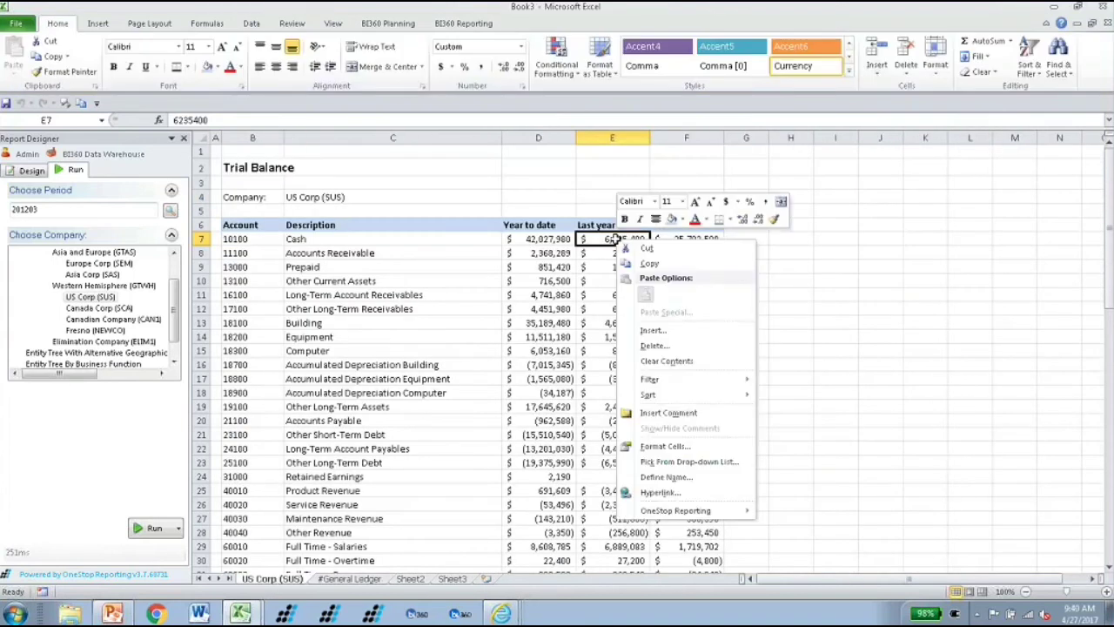
pyautogui.moveTo(696, 511)
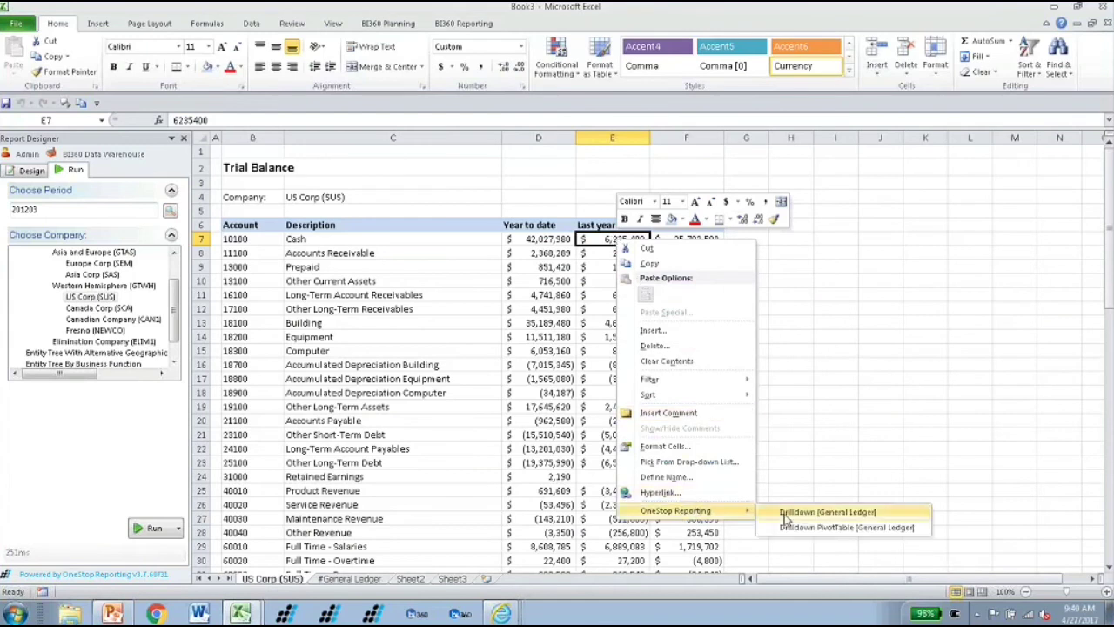
pyautogui.click(790, 529)
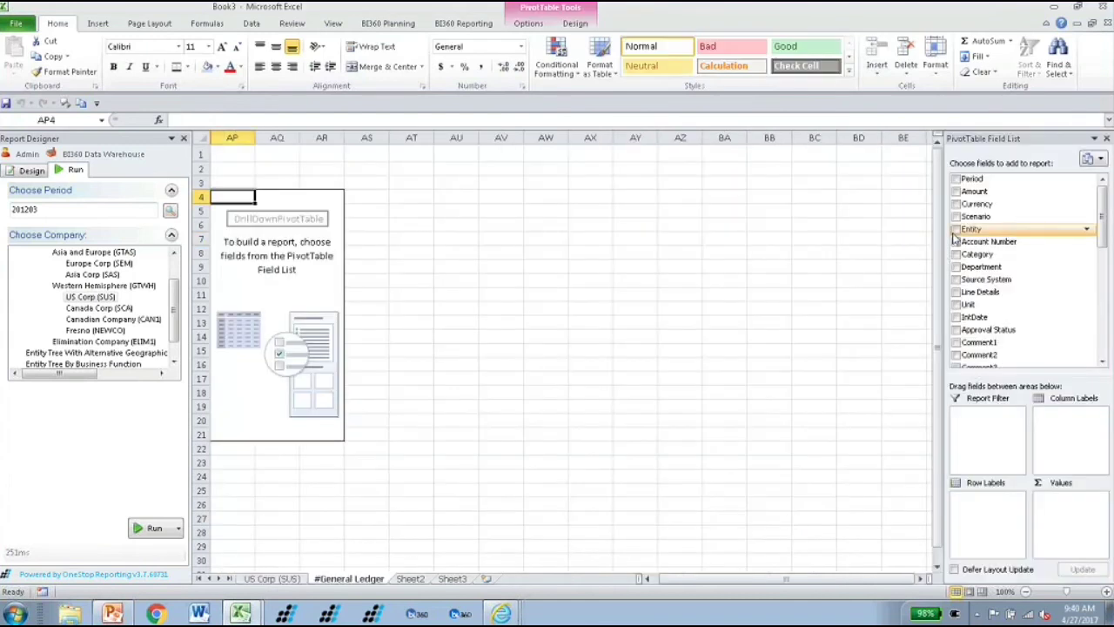
pyautogui.click(956, 229)
pyautogui.click(956, 241)
pyautogui.click(955, 342)
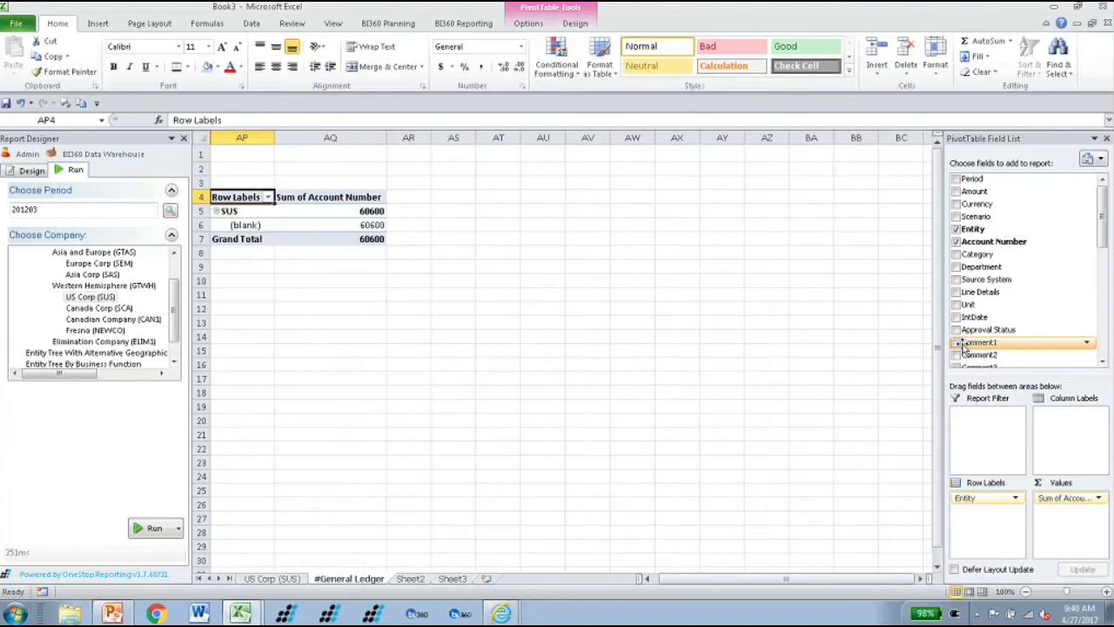
pyautogui.click(956, 280)
pyautogui.click(956, 266)
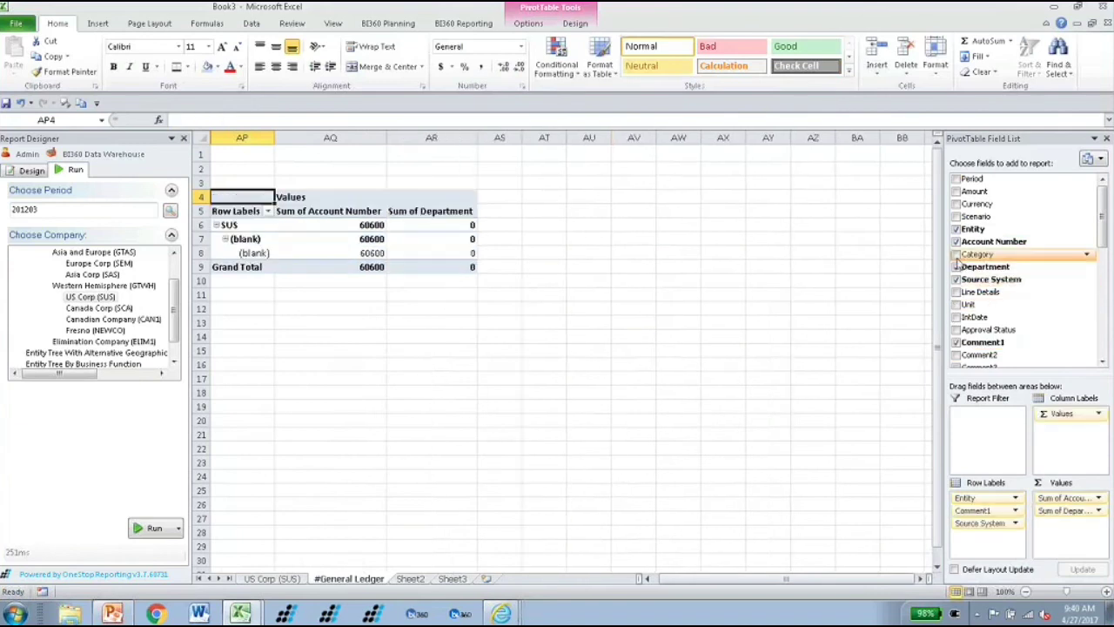
pyautogui.click(956, 254)
pyautogui.click(956, 191)
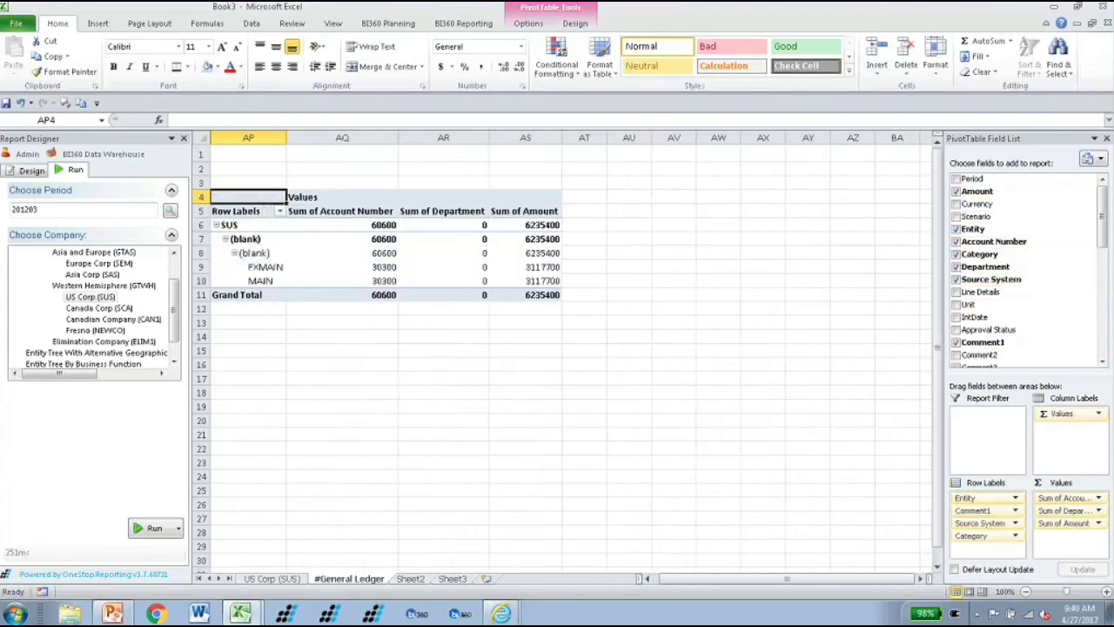
# Return to the US Corp sheet and run the trial balance for Western Hemisphere (GTWH)
pyautogui.hotkey('ctrl', 'pageup')
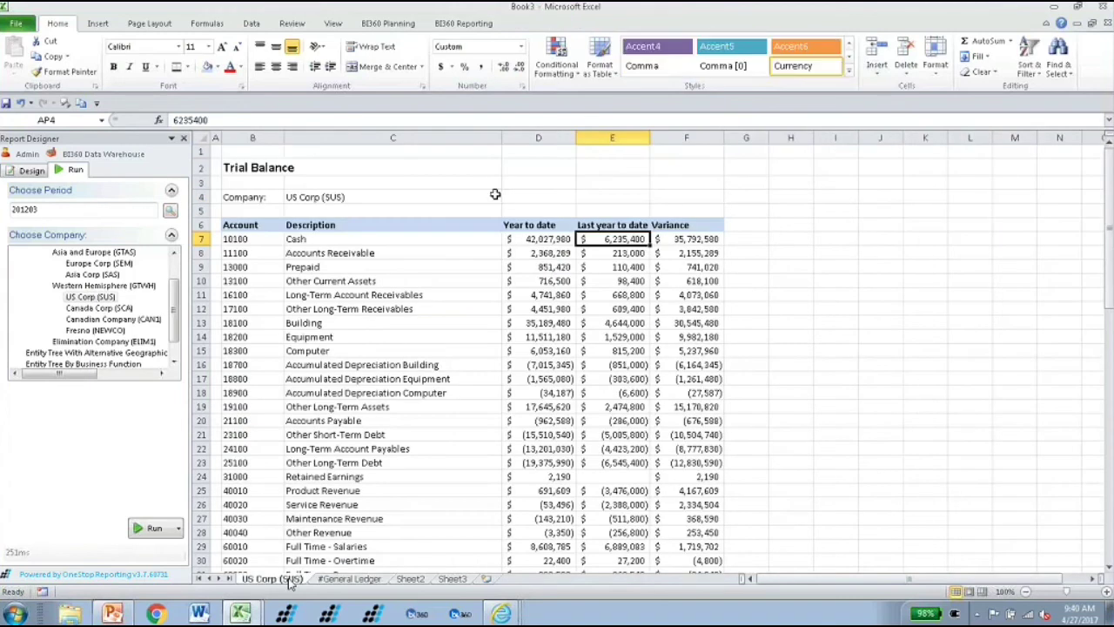
pyautogui.click(103, 286)
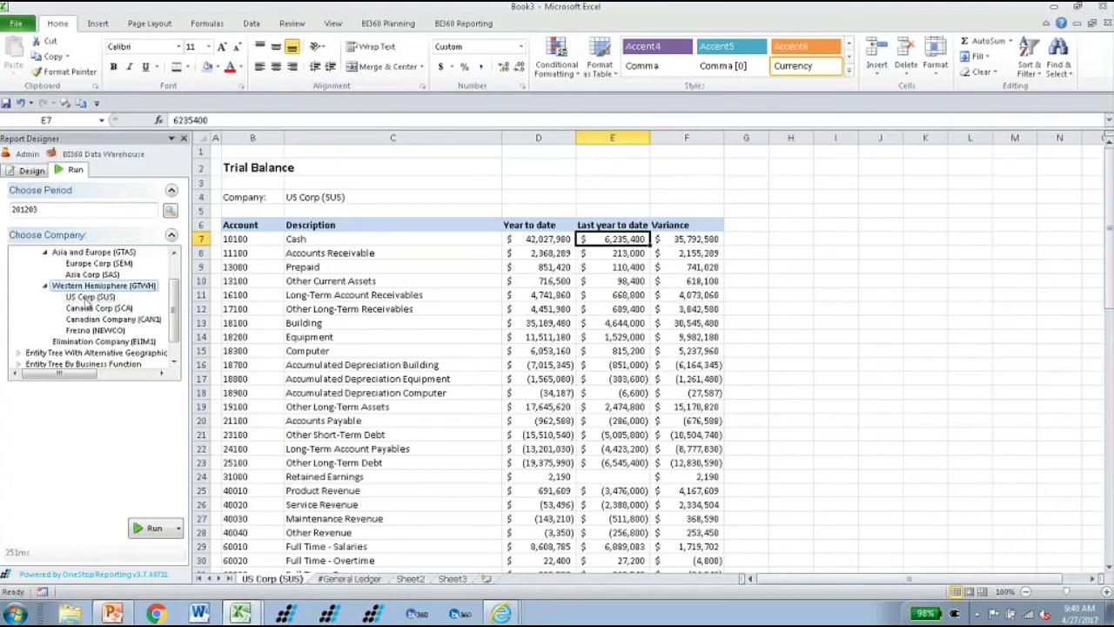
pyautogui.click(152, 531)
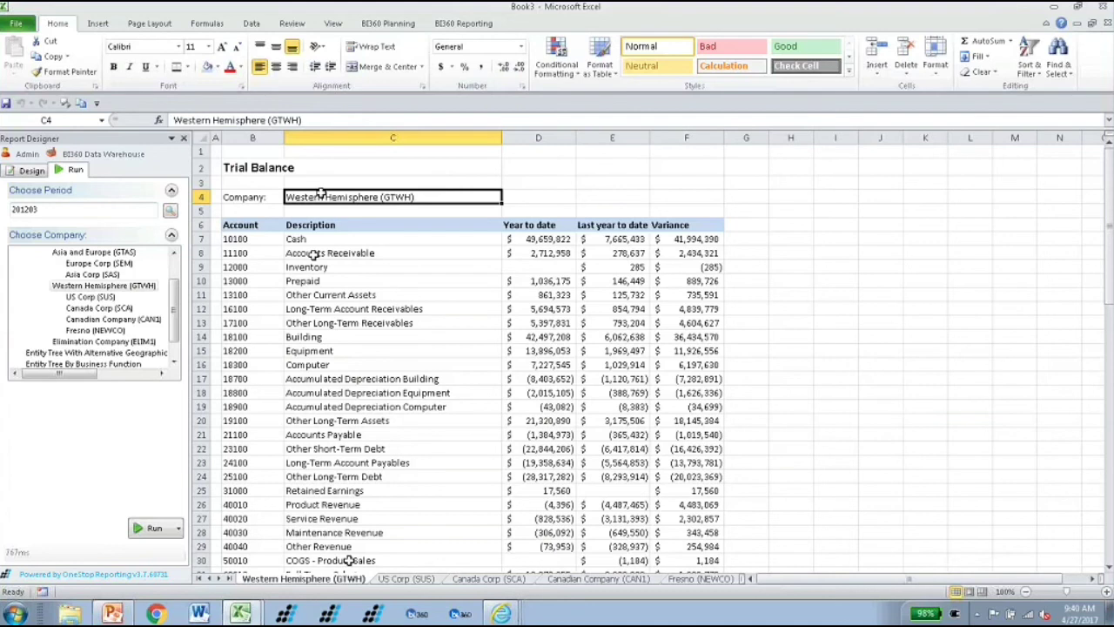
# Compare the trial balances on the Western Hemisphere, US Corp and Canada Corp sheets
pyautogui.click(404, 579)
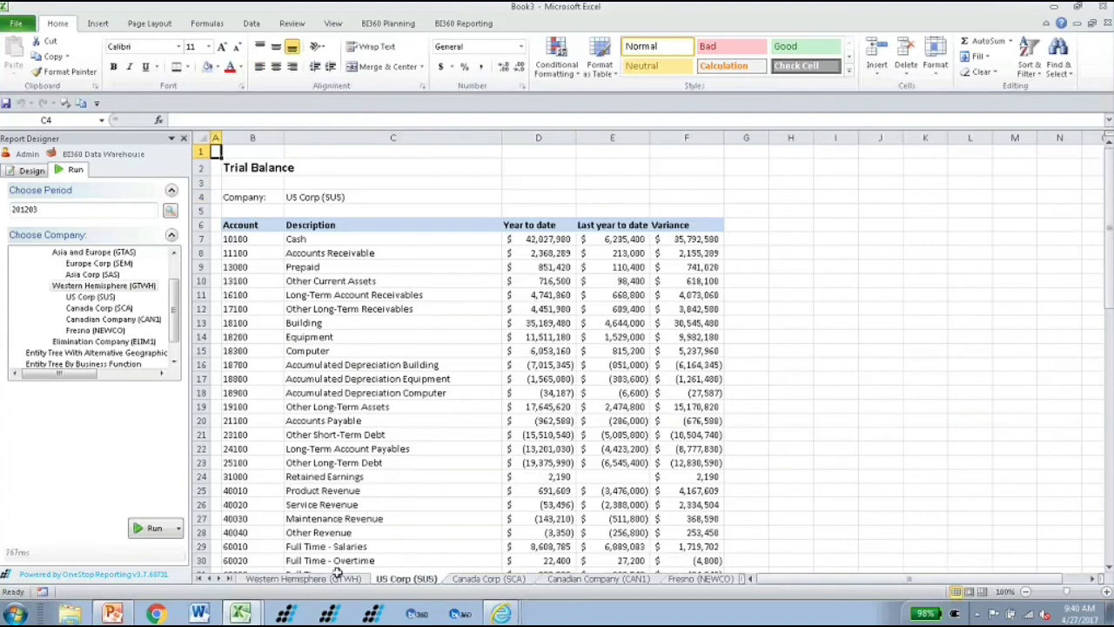
pyautogui.click(100, 309)
pyautogui.click(486, 579)
pyautogui.click(405, 579)
pyautogui.click(340, 579)
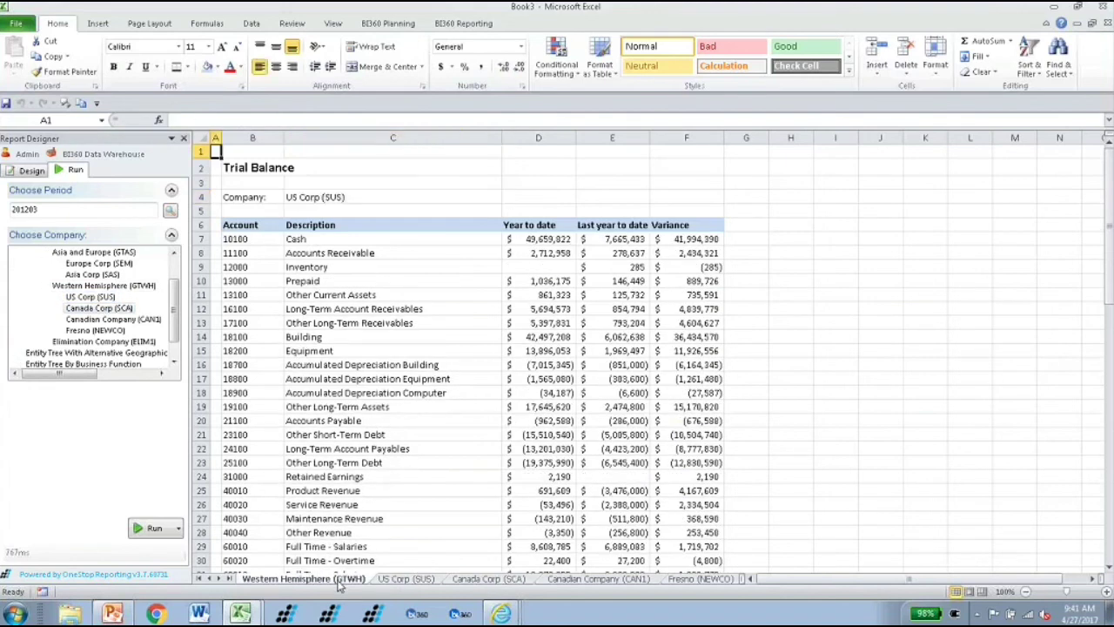
pyautogui.click(396, 581)
pyautogui.click(470, 580)
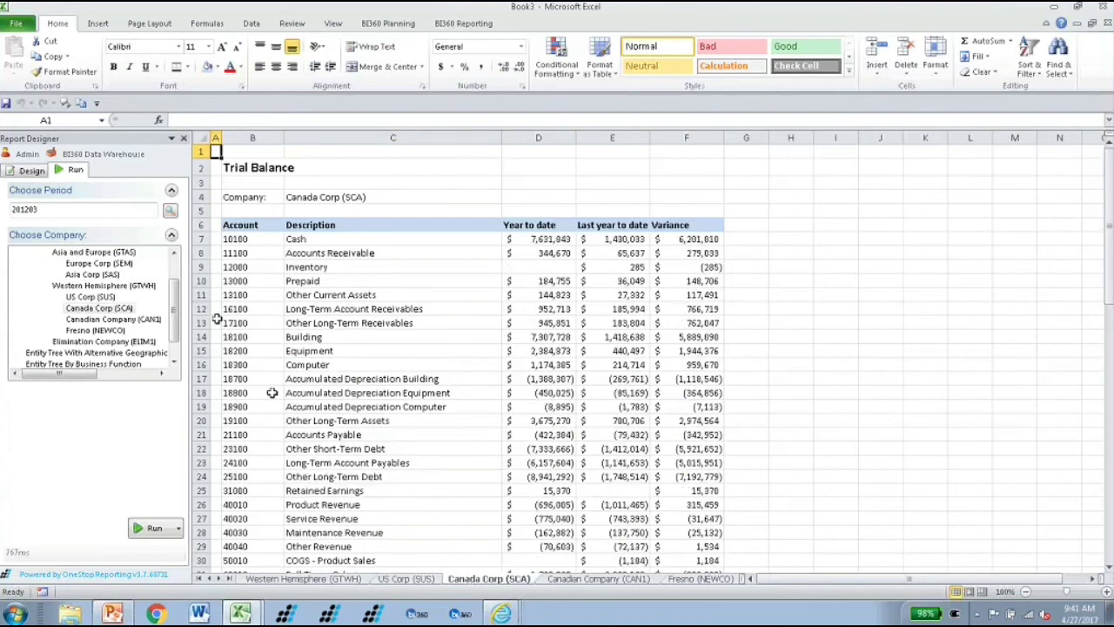
# Run the trial balance for Geographical Tree (GT) and look through its Asia and Europe, Europe Corp and Asia Corp sheets
pyautogui.scroll(1, 171, 317)
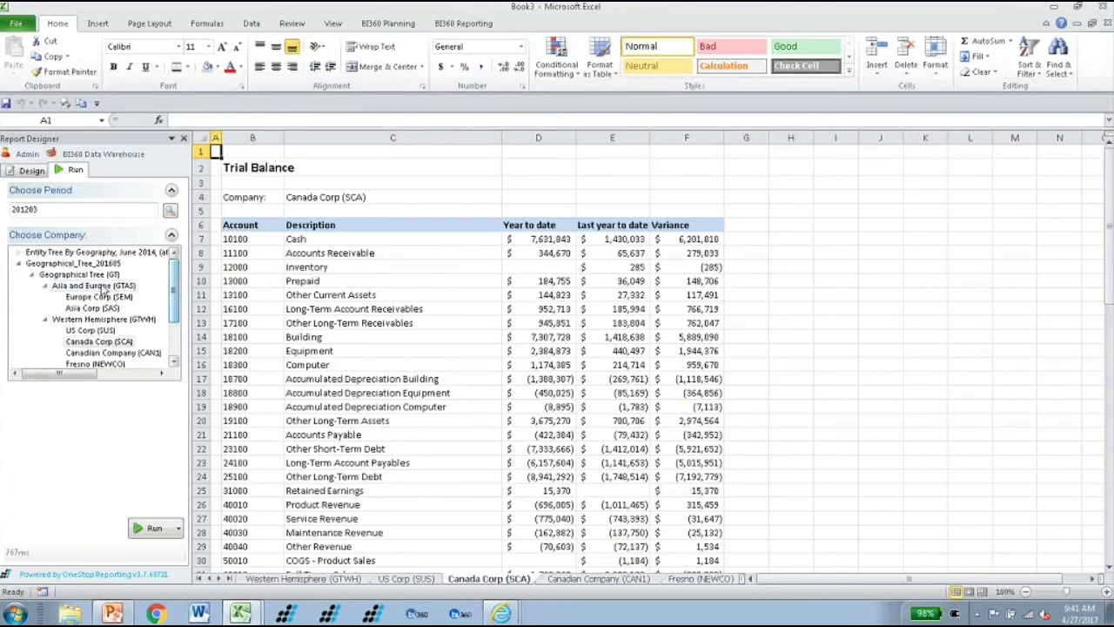
pyautogui.click(154, 528)
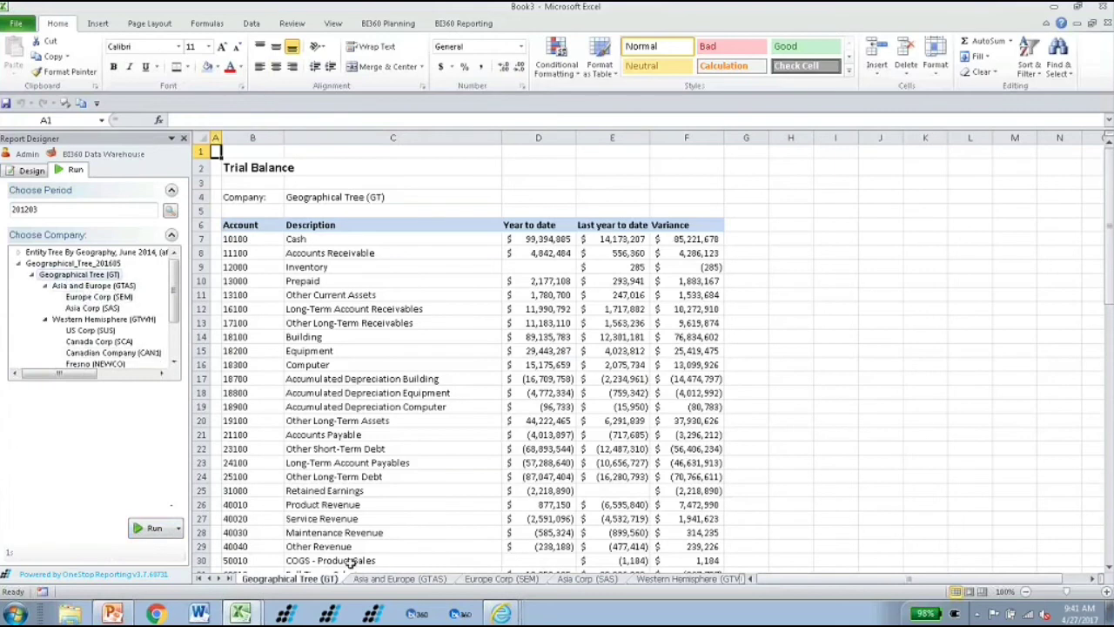
pyautogui.click(370, 580)
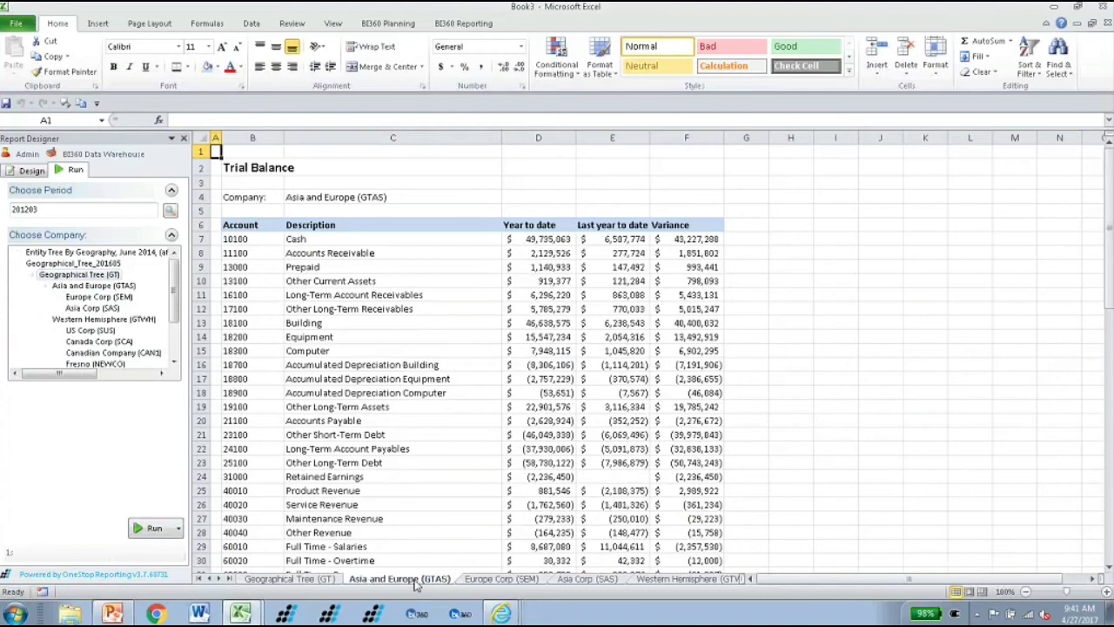
pyautogui.click(475, 580)
pyautogui.click(585, 581)
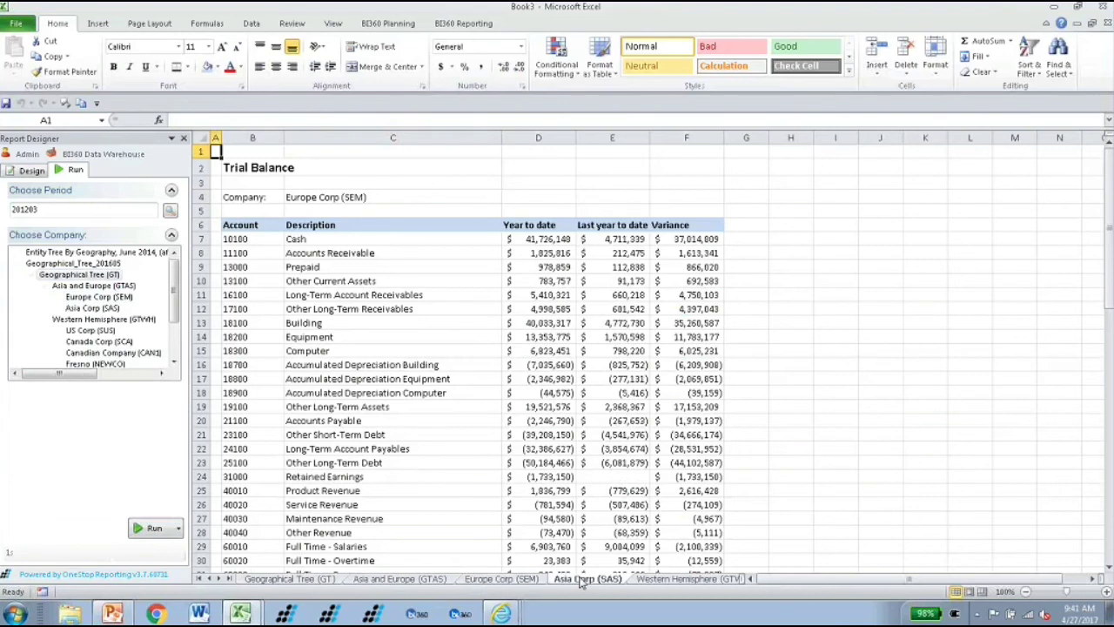
pyautogui.click(249, 581)
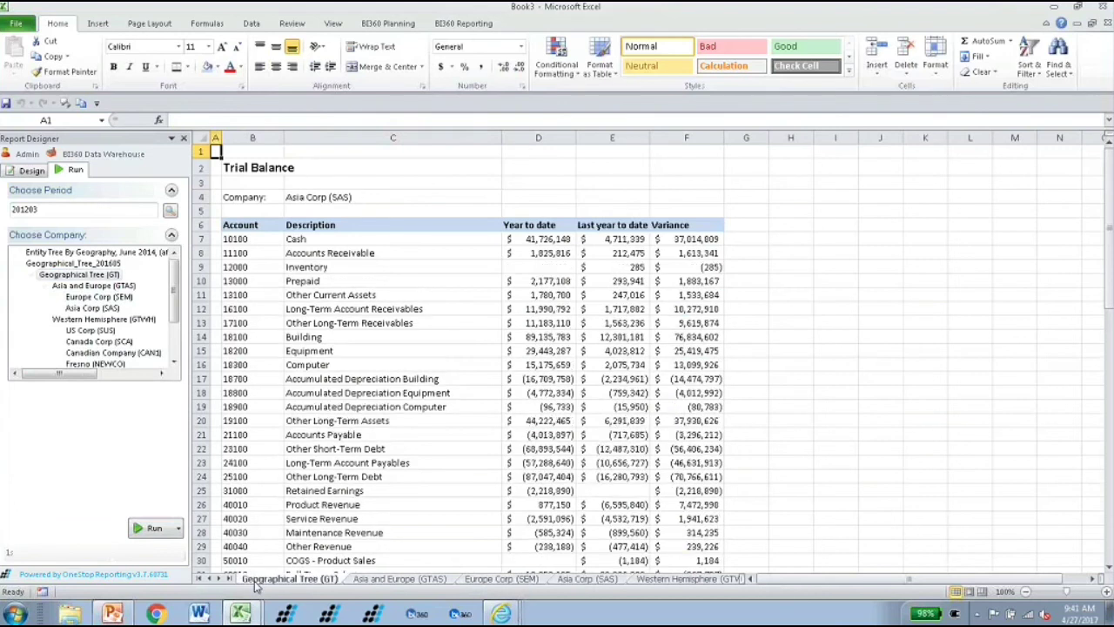
# Return the trial balance report to design mode and check the Favorites in the OSR Portal library in Internet Explorer
pyautogui.click(32, 170)
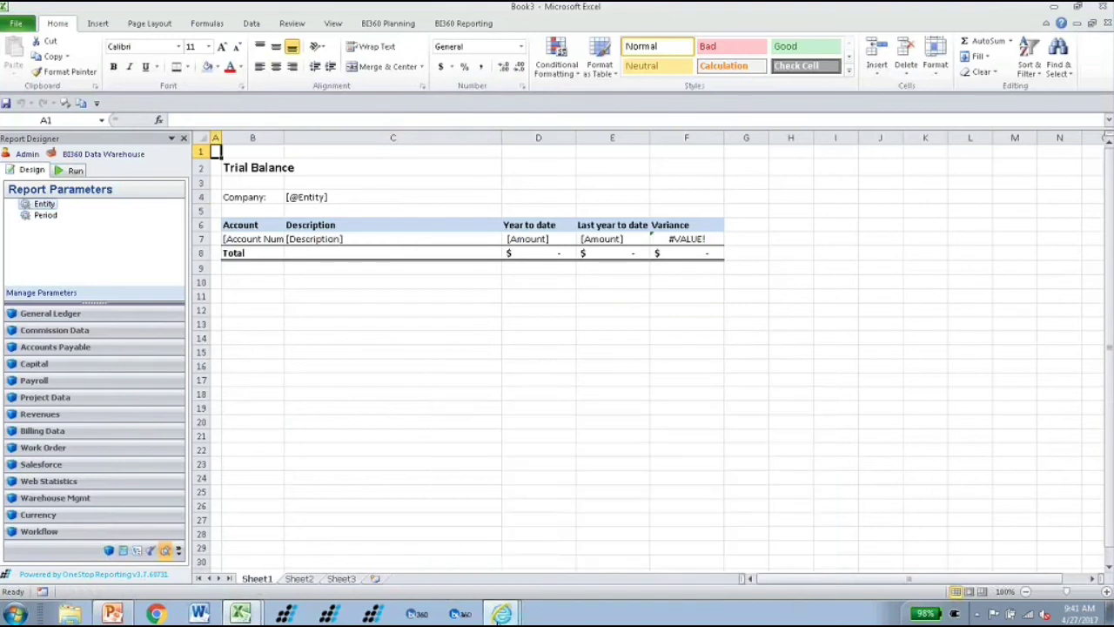
pyautogui.moveTo(500, 614)
pyautogui.click(404, 583)
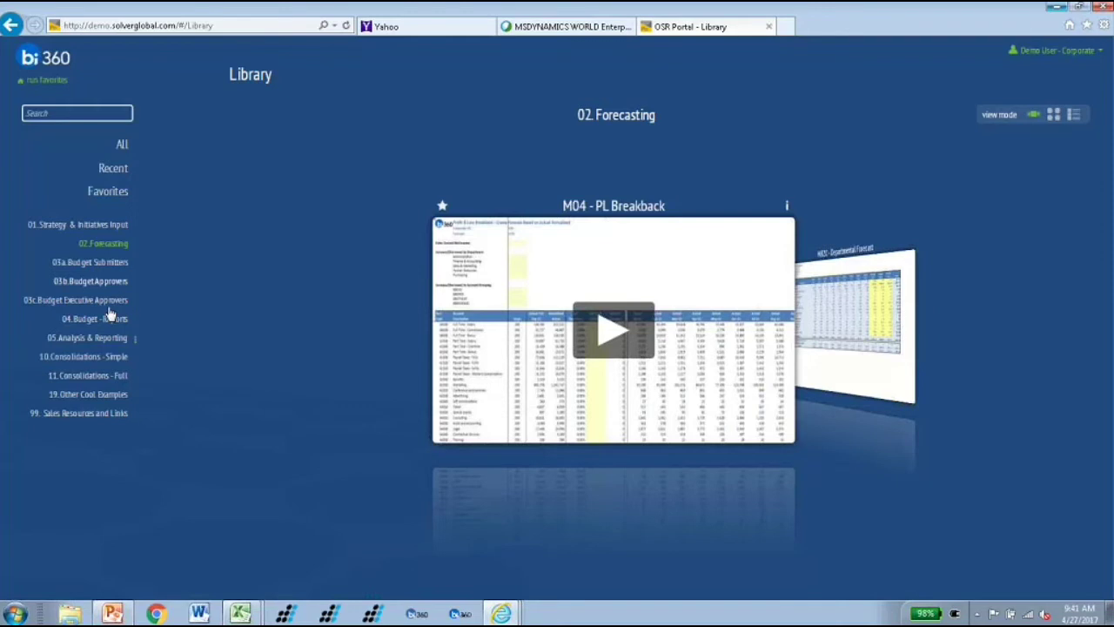
pyautogui.click(107, 196)
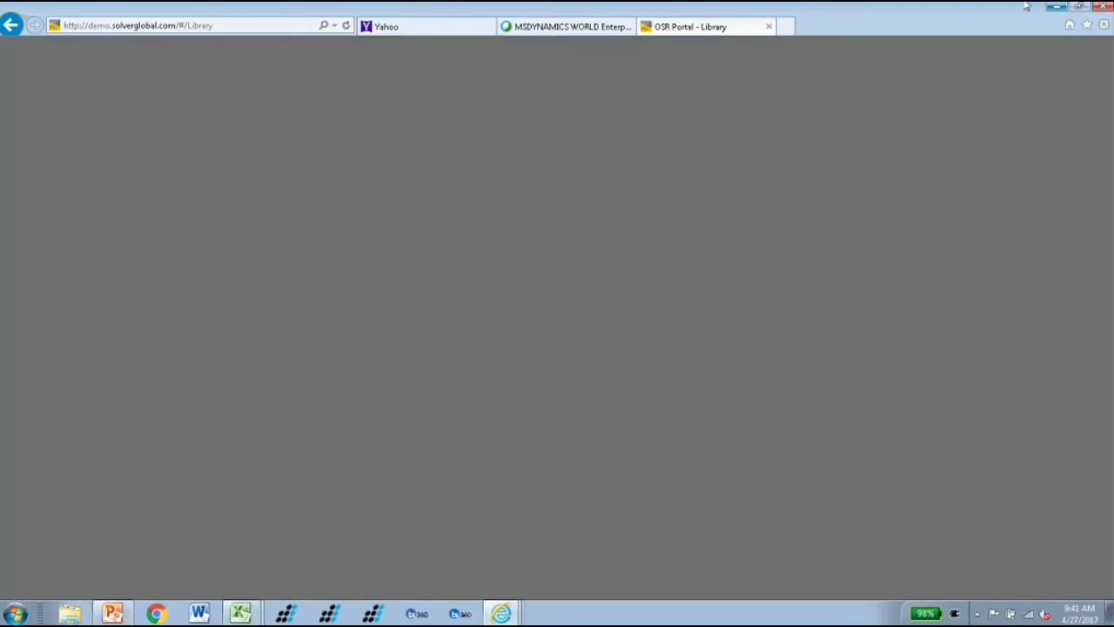
pyautogui.click(1055, 7)
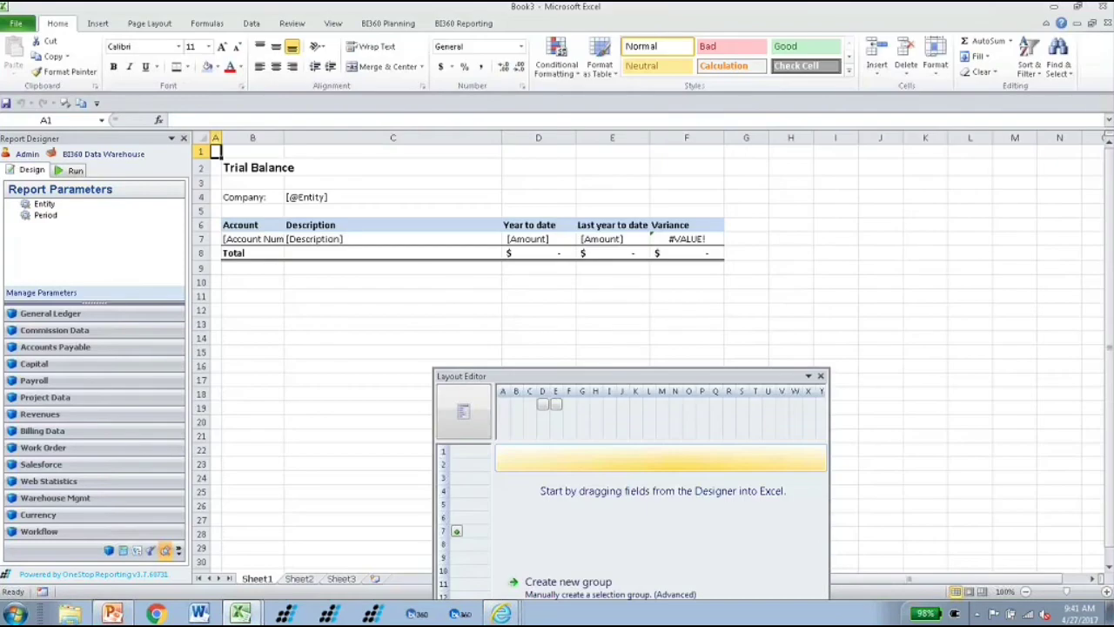
# Close the trial balance report workbook in Excel without saving it
pyautogui.click(461, 23)
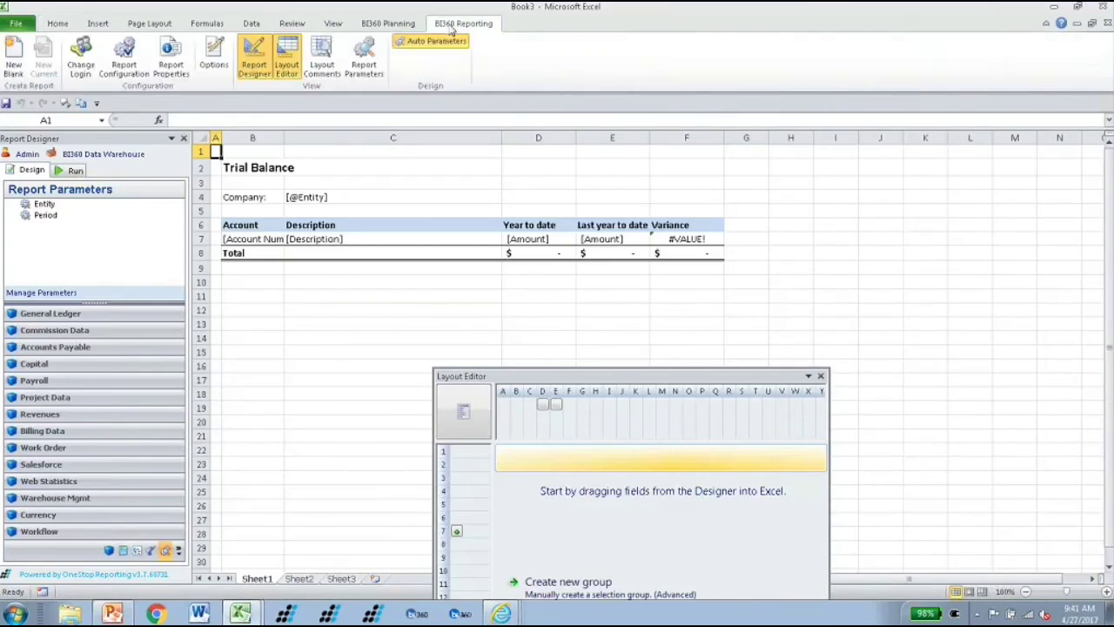
pyautogui.click(409, 43)
pyautogui.click(1107, 23)
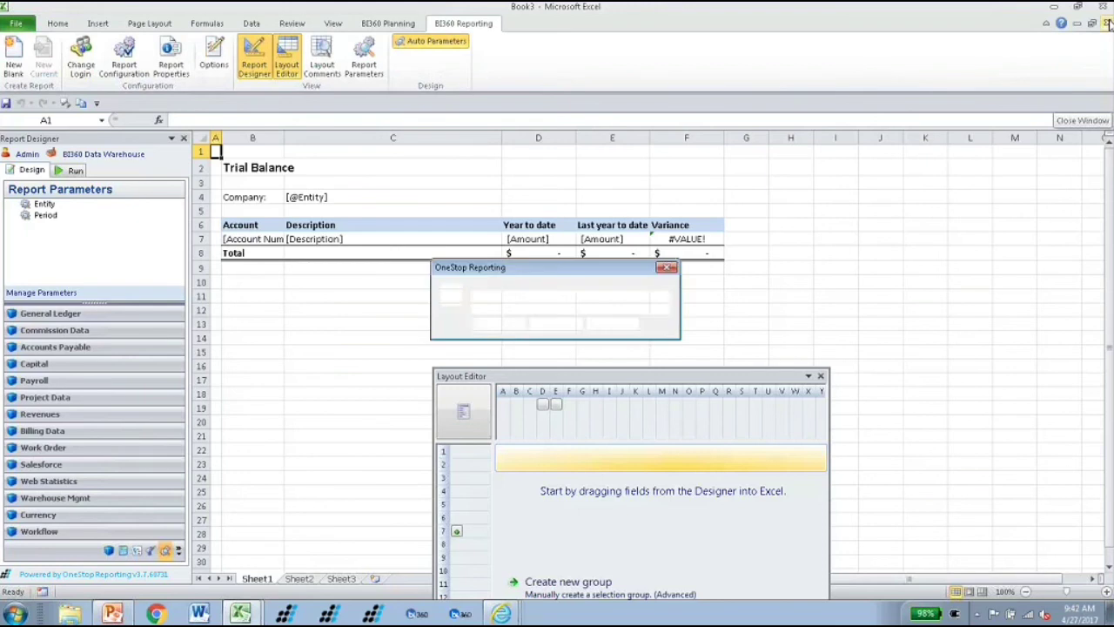
pyautogui.click(556, 323)
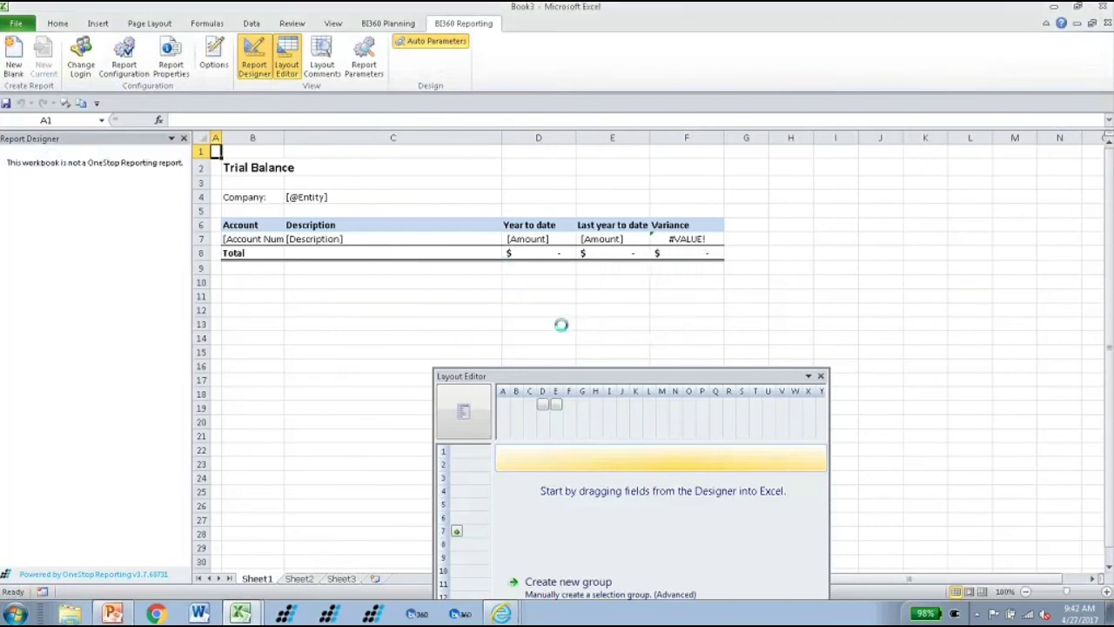
# Open the Decision Pack Published - New workbook from the Executed folder of Rapid Implementation packages and collapse the ribbon
pyautogui.click(1053, 8)
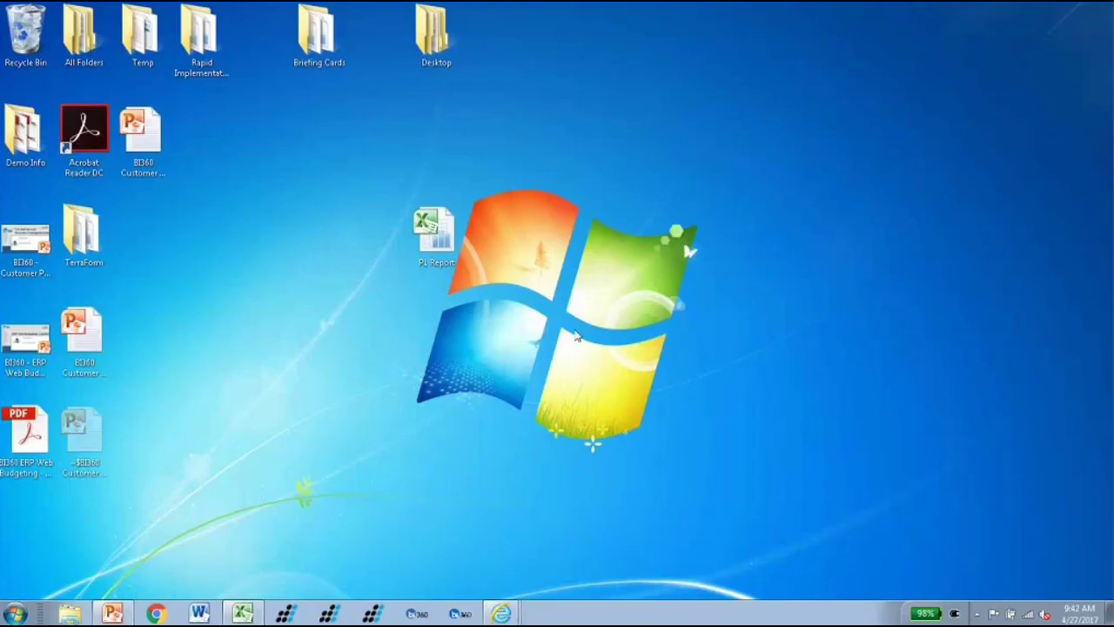
pyautogui.doubleClick(195, 45)
pyautogui.doubleClick(517, 139)
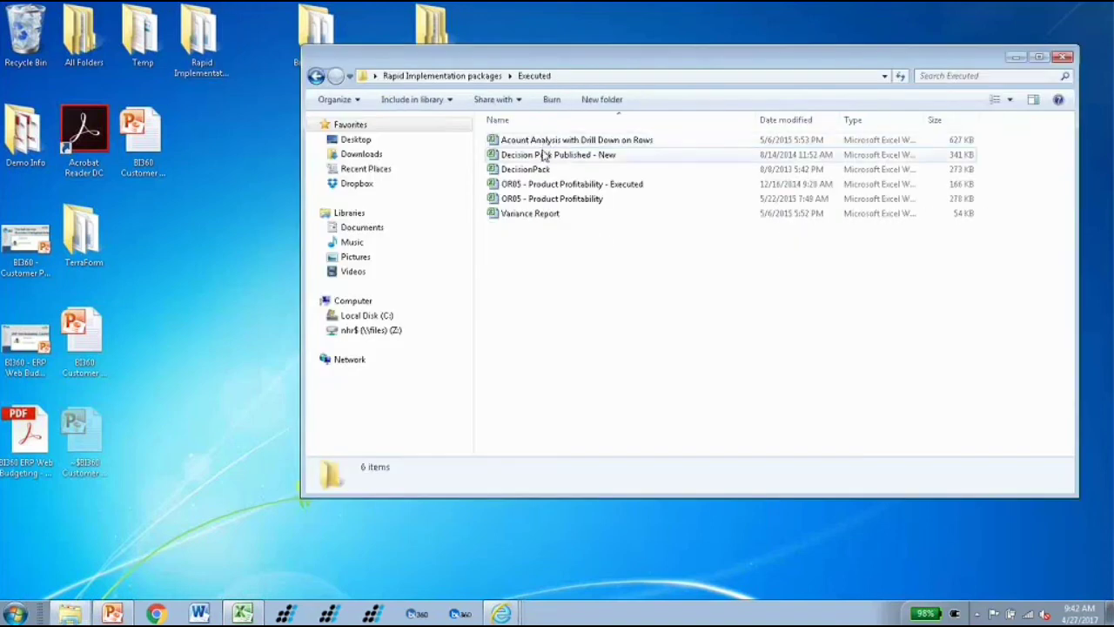
pyautogui.click(542, 157)
pyautogui.doubleClick(541, 156)
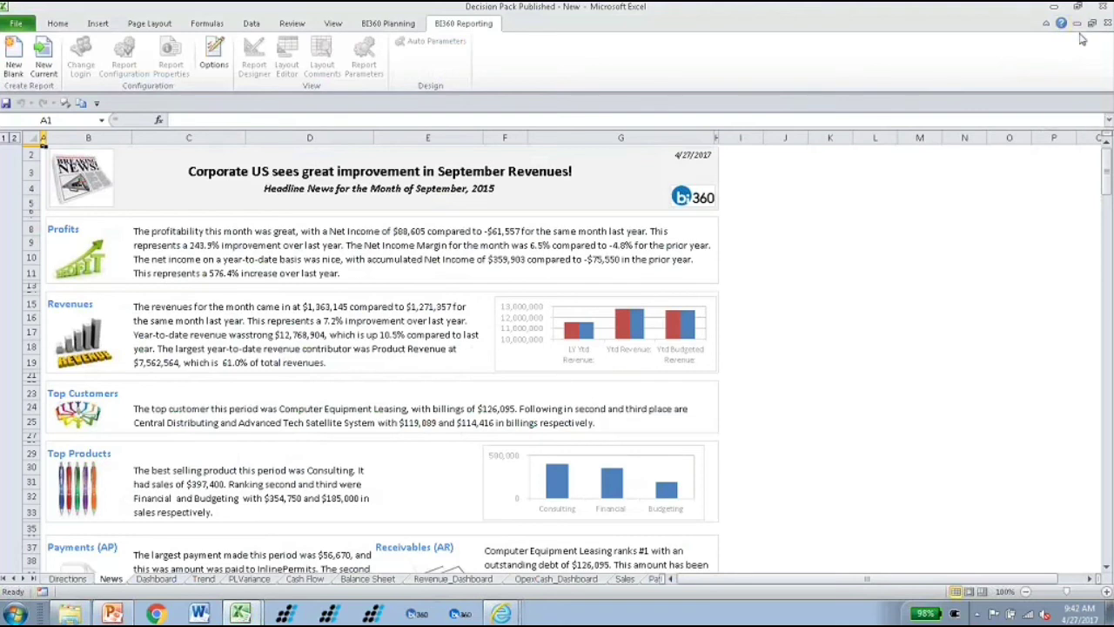
pyautogui.click(1047, 24)
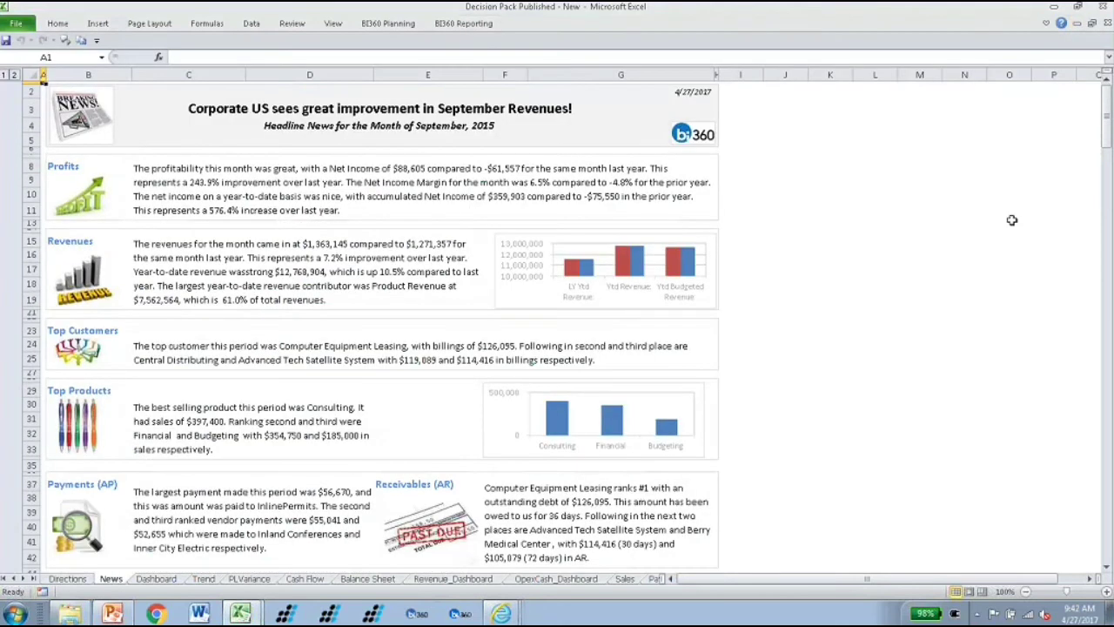